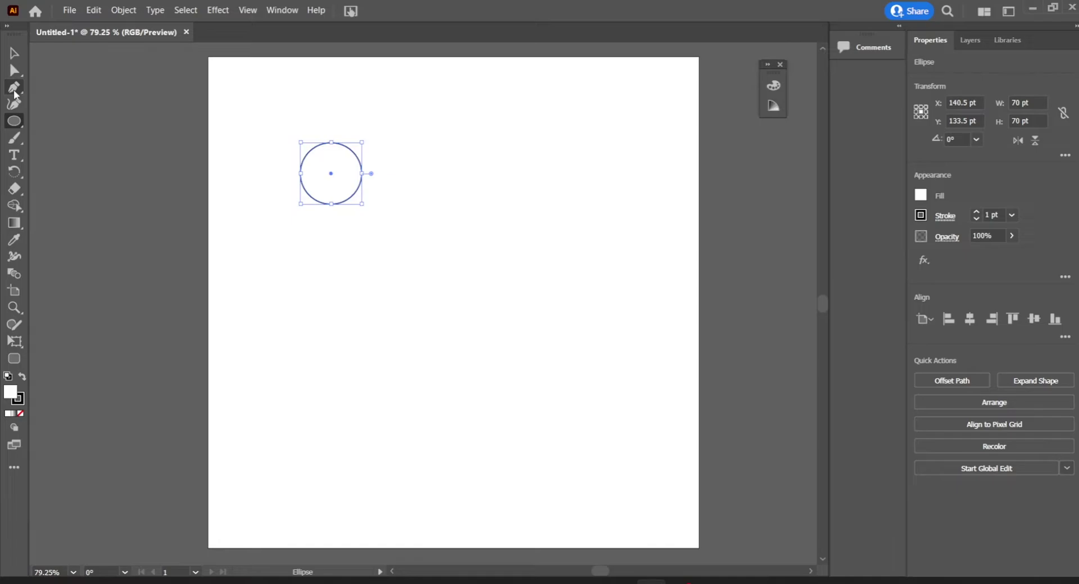
# - Start a wavy Curvature path around the circle, placing lobes along its upper-left side up to the peak above the circle
pyautogui.click(15, 138)
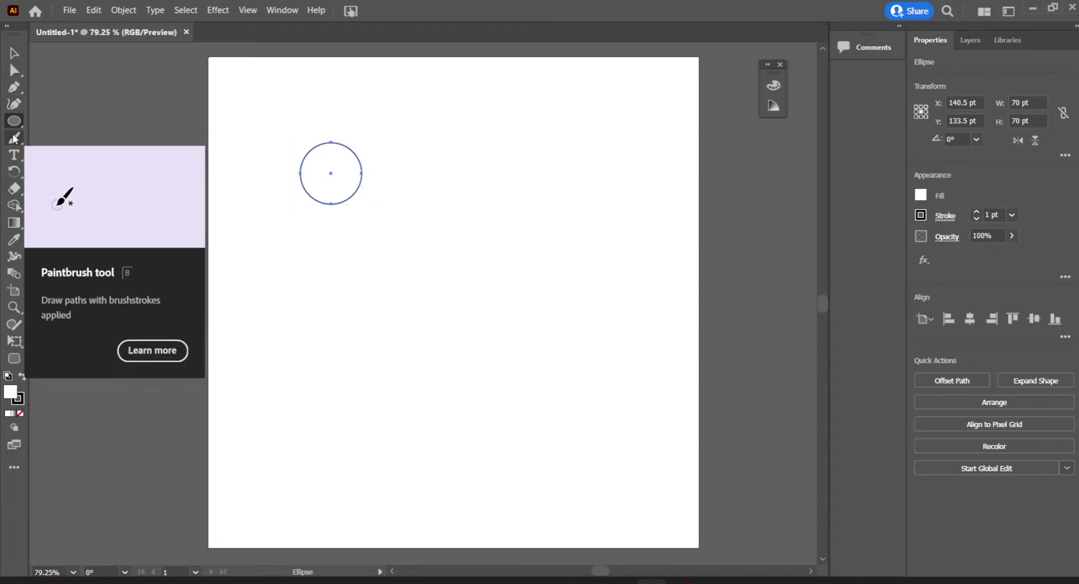
pyautogui.click(14, 101)
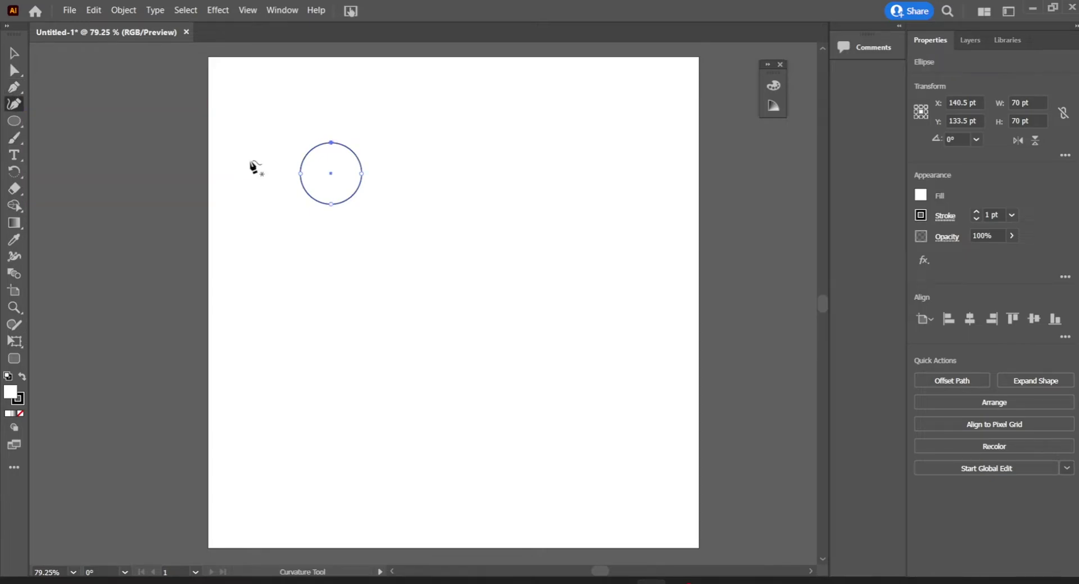
pyautogui.click(292, 152)
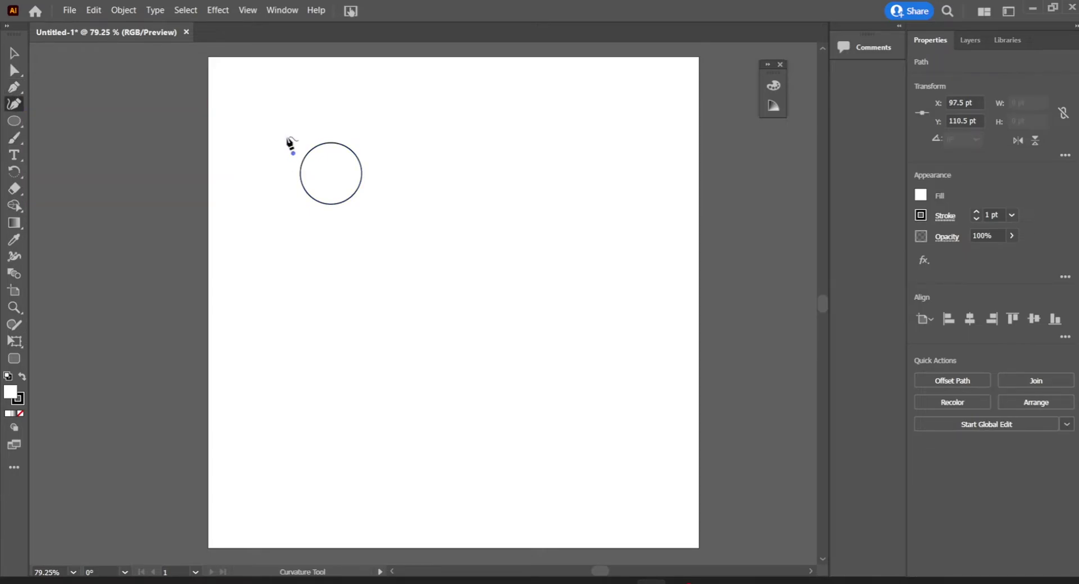
pyautogui.click(287, 140)
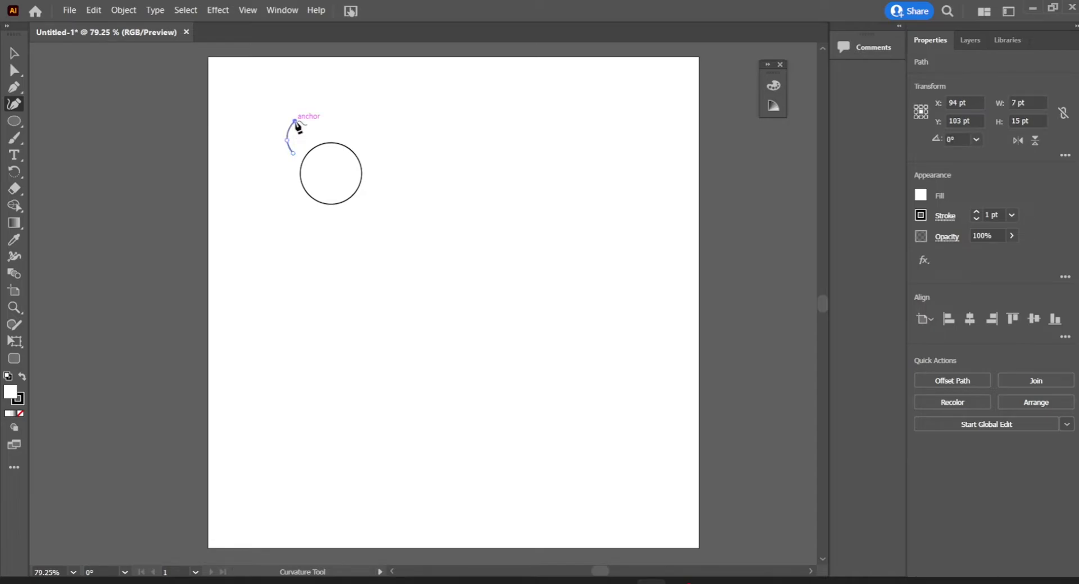
pyautogui.click(294, 120)
pyautogui.click(308, 133)
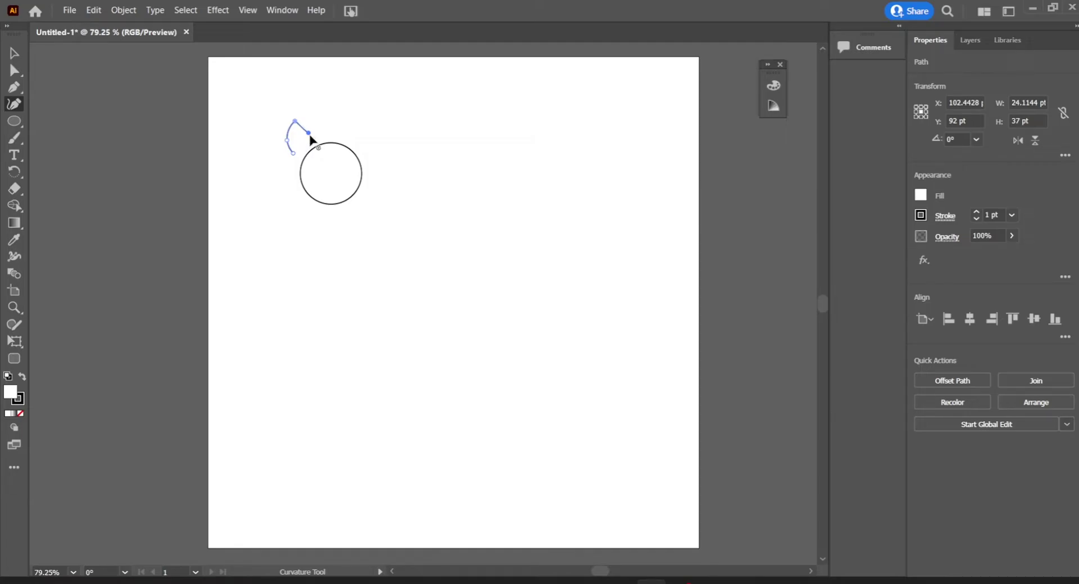
pyautogui.click(313, 141)
pyautogui.click(328, 131)
pyautogui.click(316, 119)
pyautogui.click(326, 107)
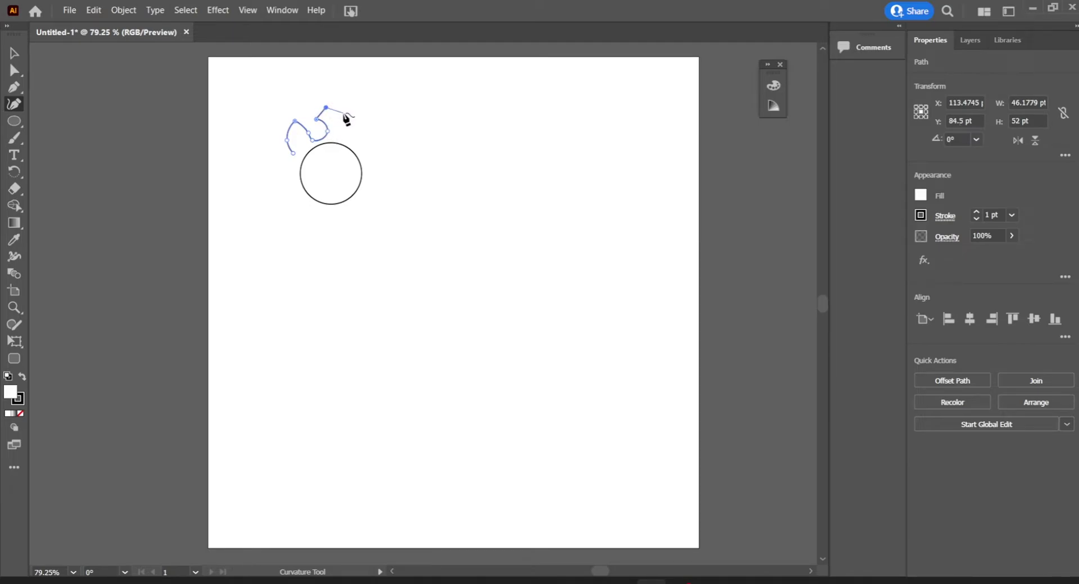
# - Continue the wavy path with curved lobes from the peak around the upper-right and right sides of the circle
pyautogui.click(344, 115)
pyautogui.click(341, 132)
pyautogui.click(362, 133)
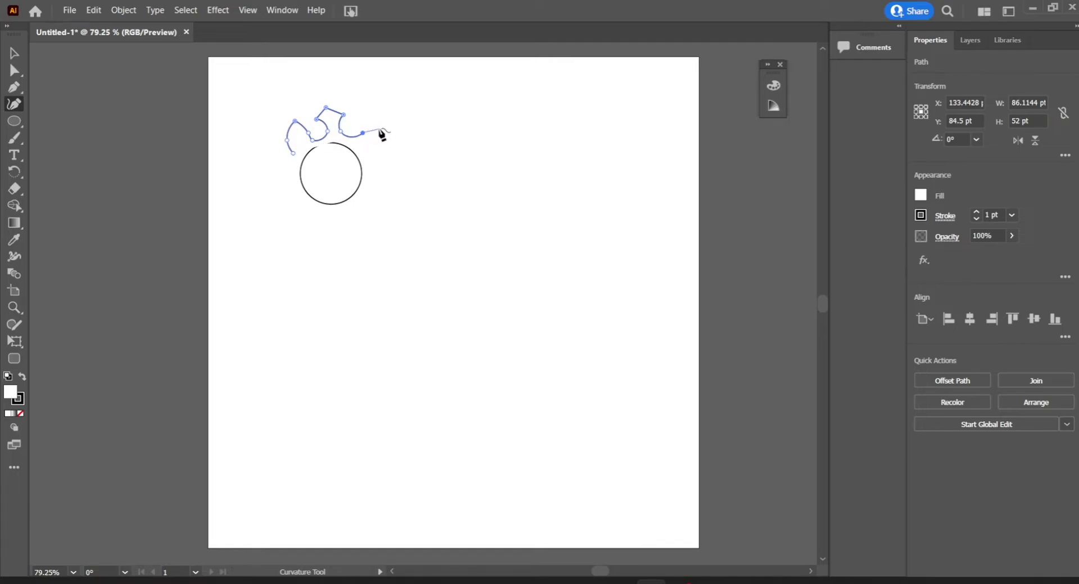
pyautogui.click(379, 129)
pyautogui.click(380, 144)
pyautogui.click(364, 154)
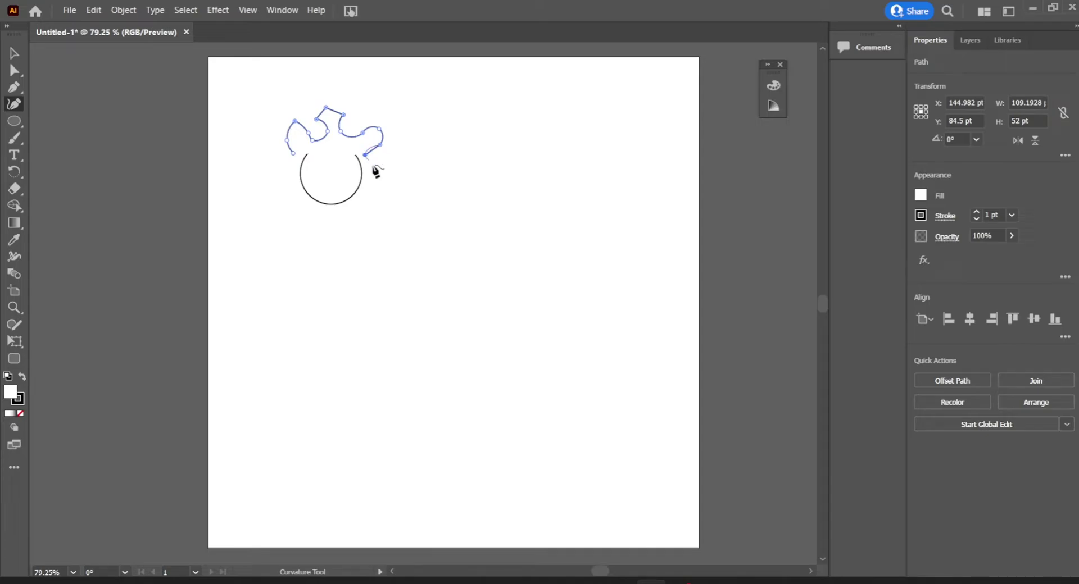
pyautogui.click(381, 168)
pyautogui.click(363, 187)
pyautogui.click(371, 204)
pyautogui.click(348, 208)
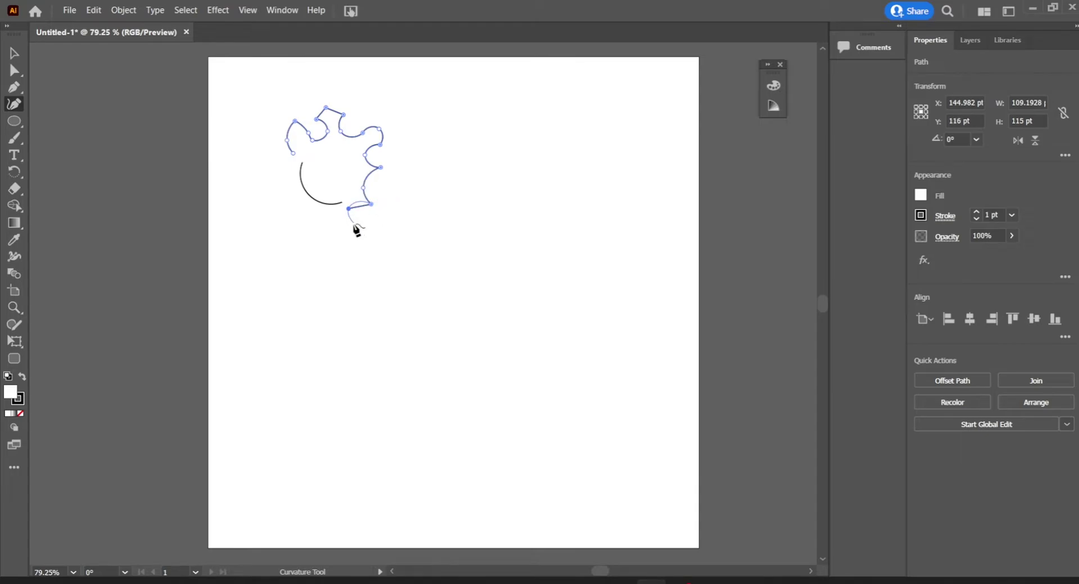
# - Extend the wavy path with rounded lobes along the area below the circle, working from right to left
pyautogui.click(354, 227)
pyautogui.click(353, 235)
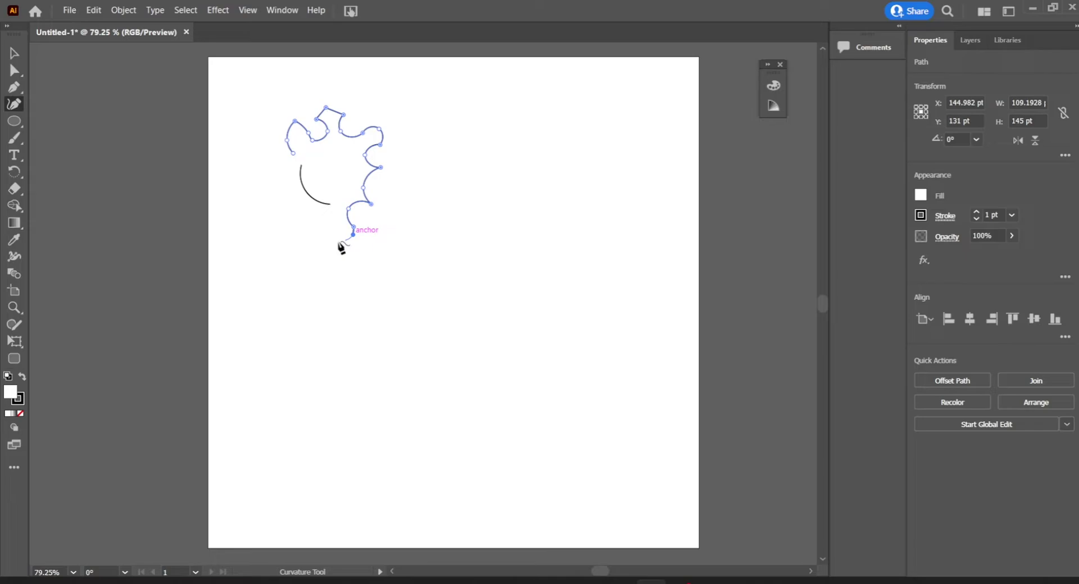
pyautogui.click(320, 221)
pyautogui.click(306, 240)
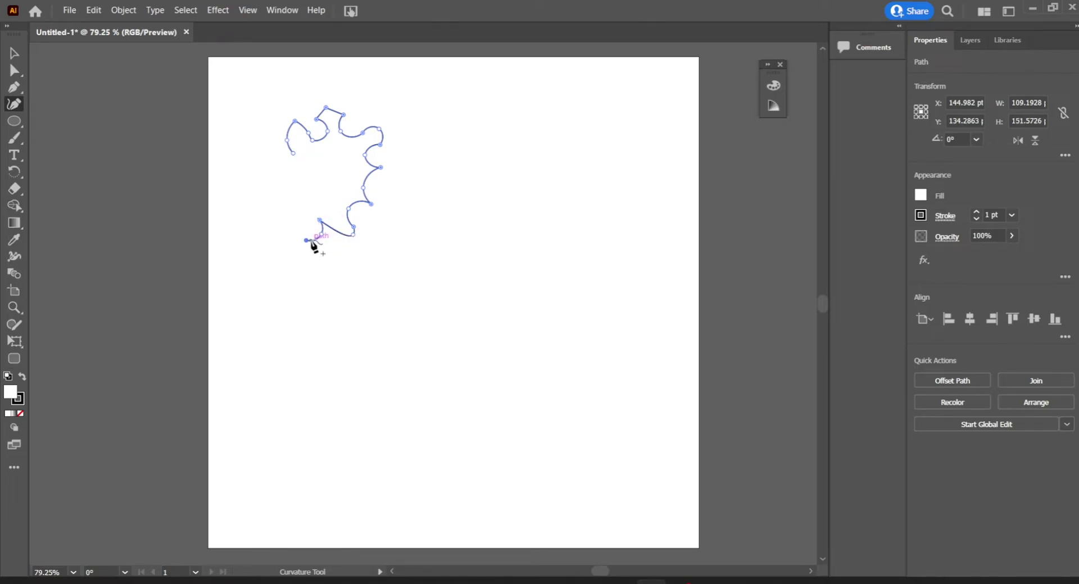
pyautogui.click(308, 216)
pyautogui.click(292, 212)
pyautogui.click(287, 234)
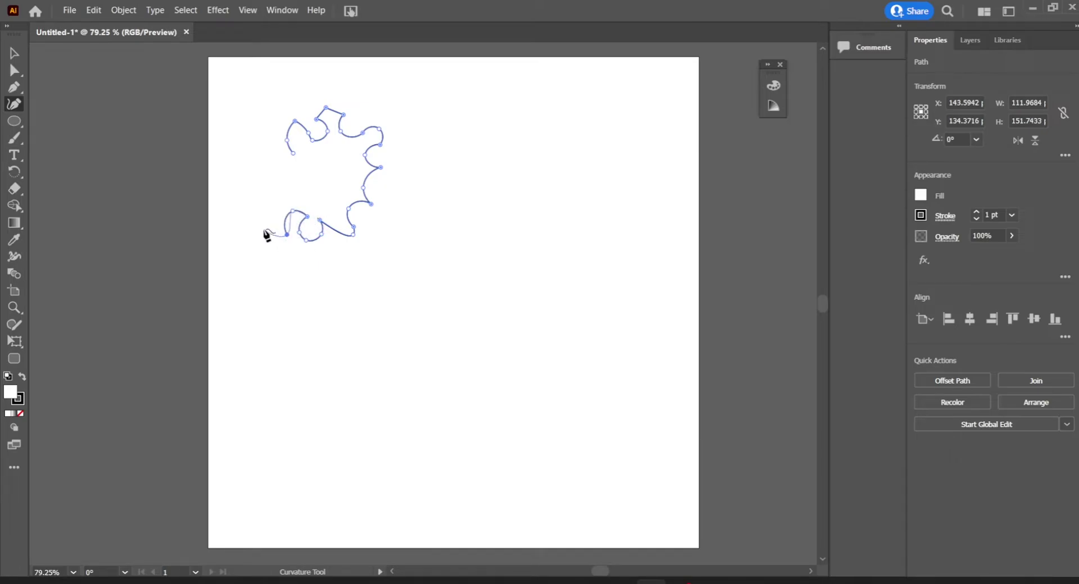
# - Add the left-hand lobes and close the path at its starting anchor, giving an outline about 145 by 152 pt
pyautogui.click(264, 226)
pyautogui.click(278, 205)
pyautogui.click(256, 195)
pyautogui.click(260, 180)
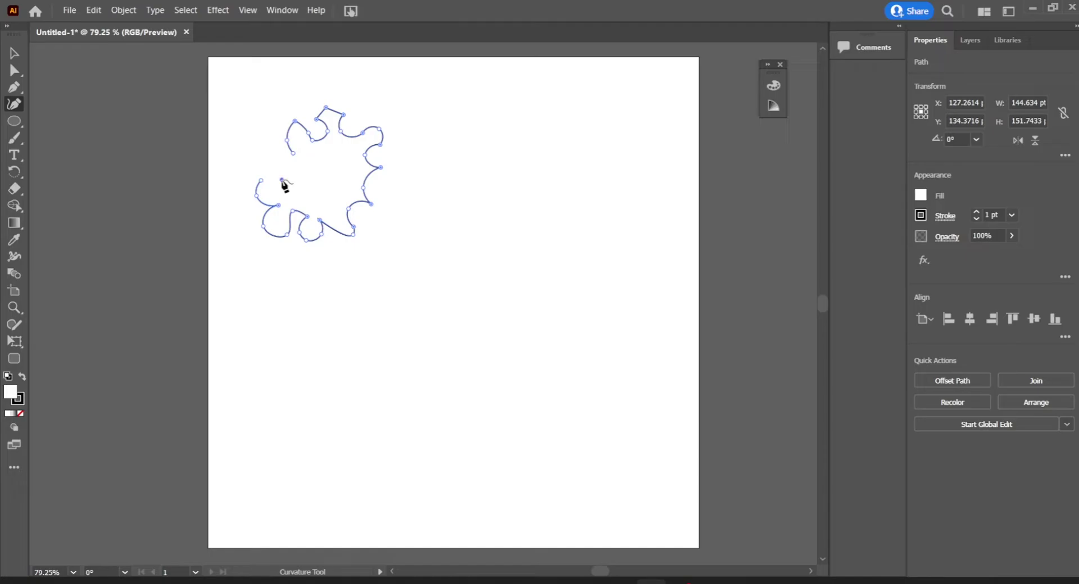
pyautogui.click(282, 180)
pyautogui.click(267, 165)
pyautogui.click(268, 149)
pyautogui.click(293, 154)
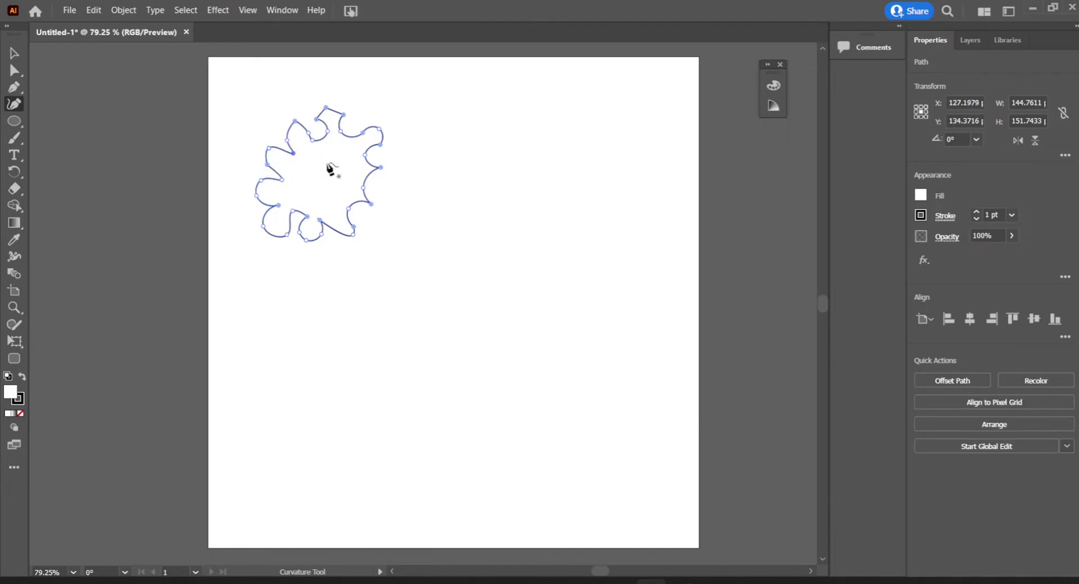
# - Stretch the wavy outline to about 207 pt wide and 160.5 pt high, then deselect it
pyautogui.click(14, 54)
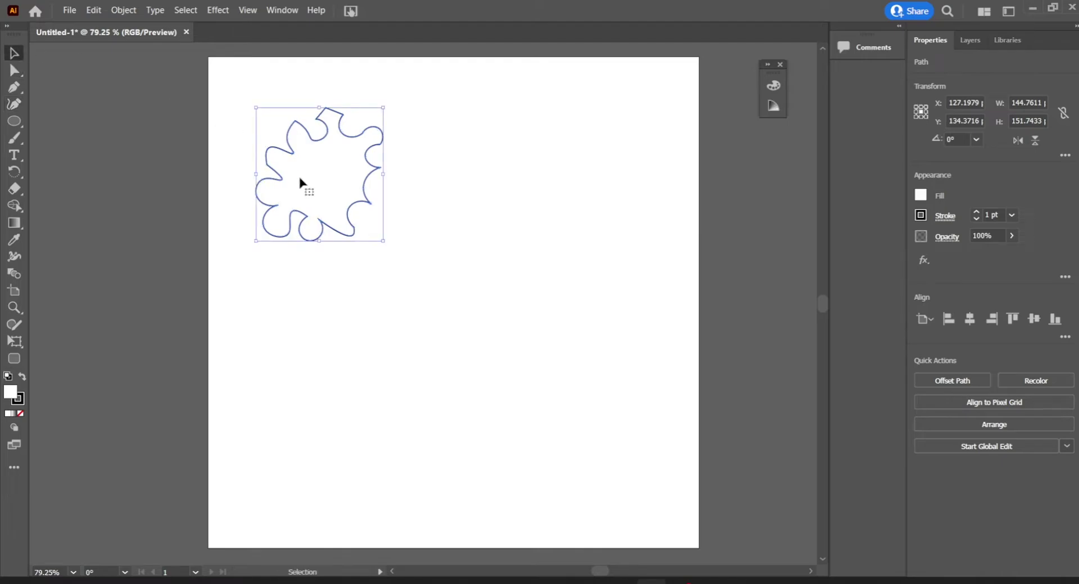
pyautogui.moveTo(384, 242); pyautogui.dragTo(437, 250)
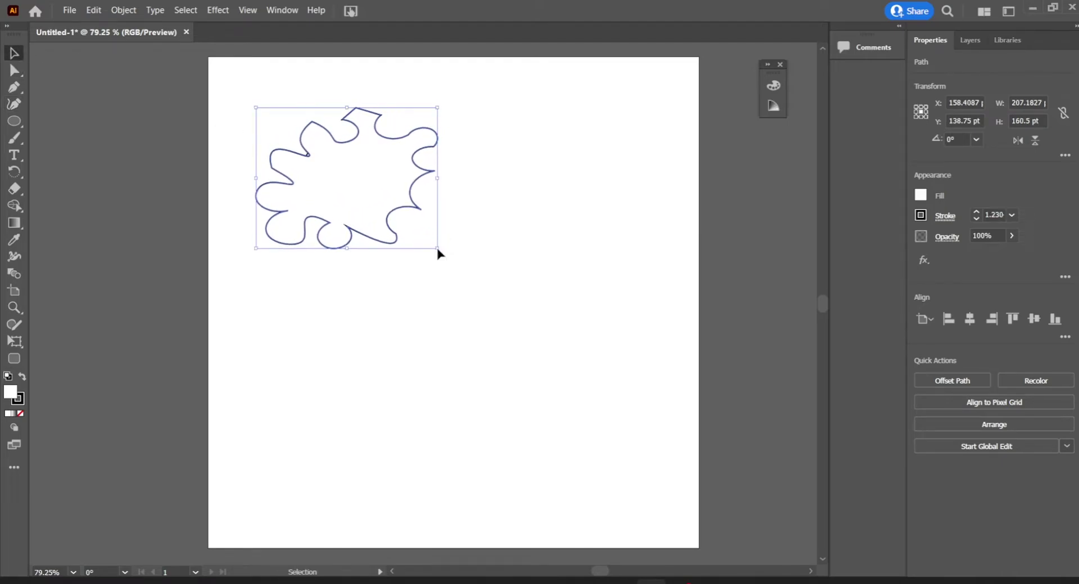
pyautogui.click(524, 211)
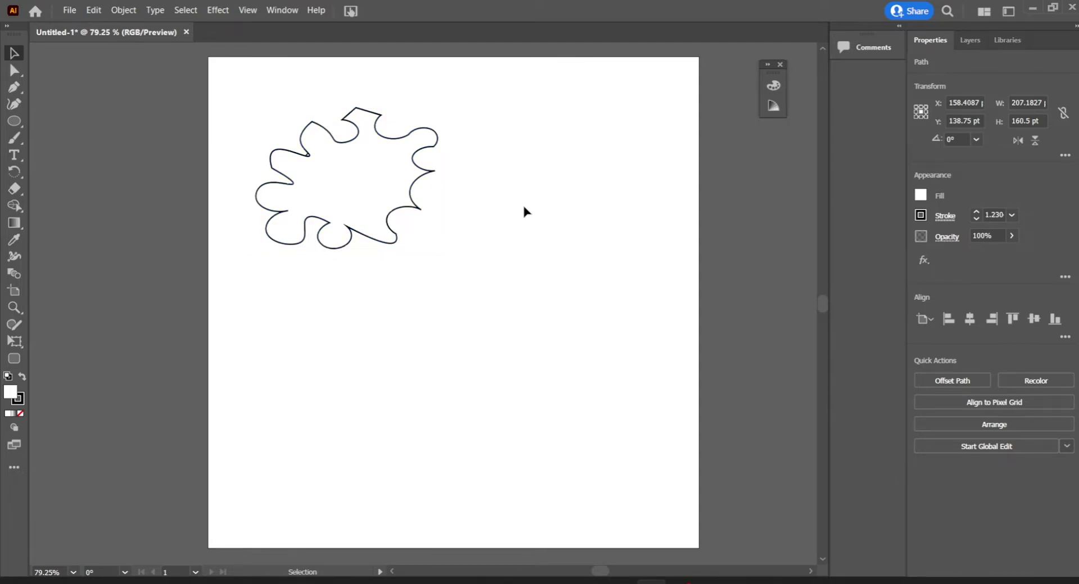
# - Reshape the outline's left and upper-left lobes with the Curvature tool, converting left anchors to corners and repositioning the neighbouring anchors
pyautogui.click(283, 213)
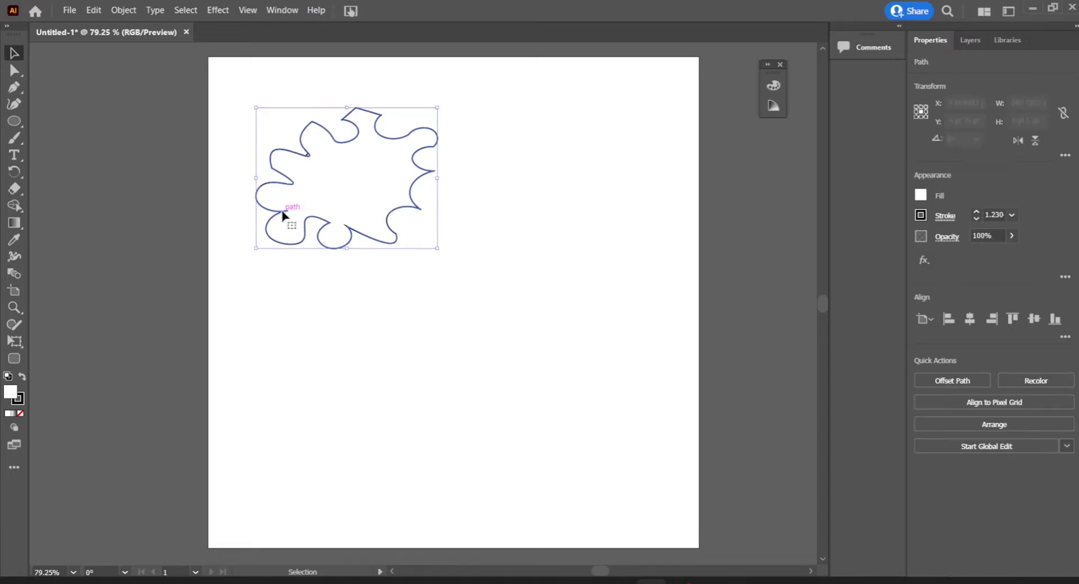
pyautogui.click(14, 103)
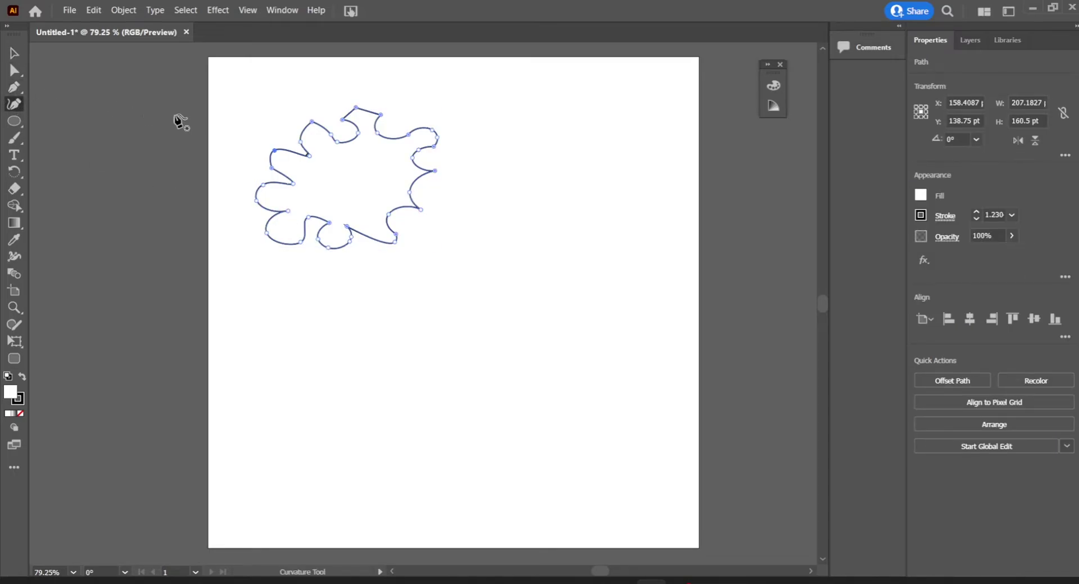
pyautogui.doubleClick(288, 212)
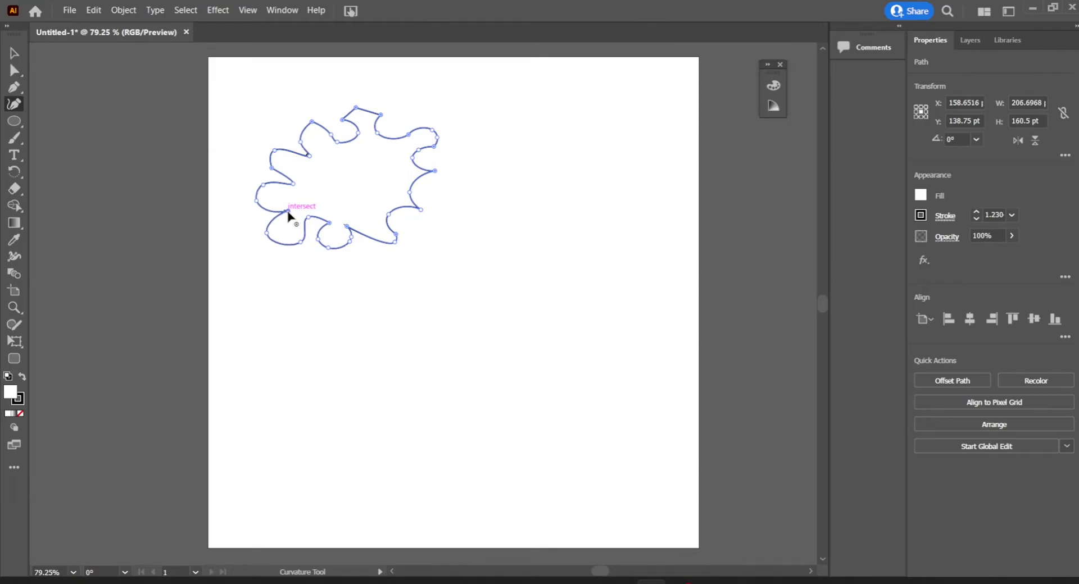
pyautogui.doubleClick(257, 201)
pyautogui.doubleClick(263, 185)
pyautogui.click(271, 167)
pyautogui.moveTo(264, 187); pyautogui.dragTo(348, 125)
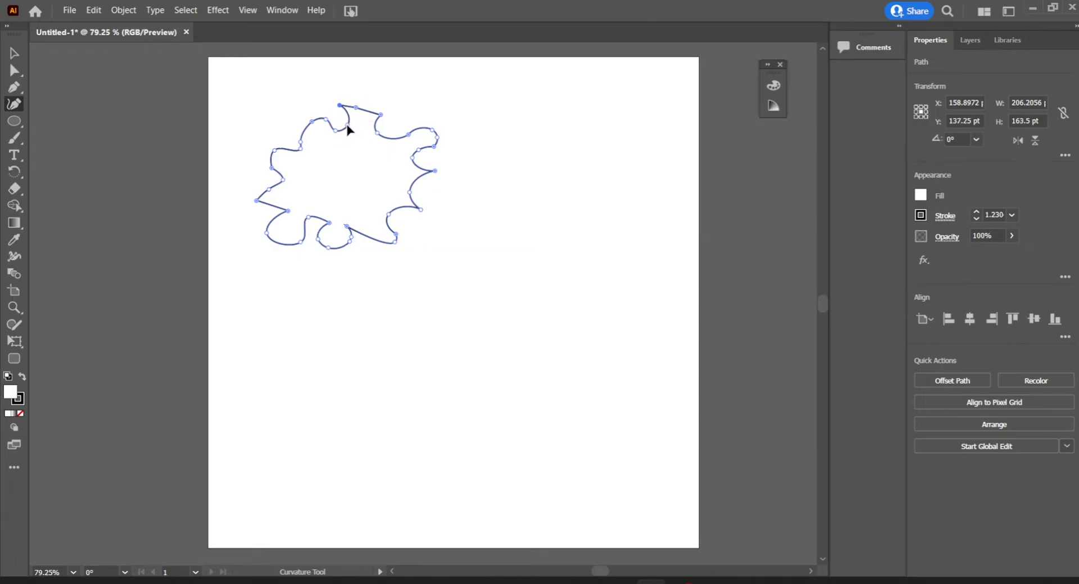
# - Draw an ellipse about 99 by 91 pt inside the wavy outline
pyautogui.click(16, 129)
pyautogui.click(65, 141)
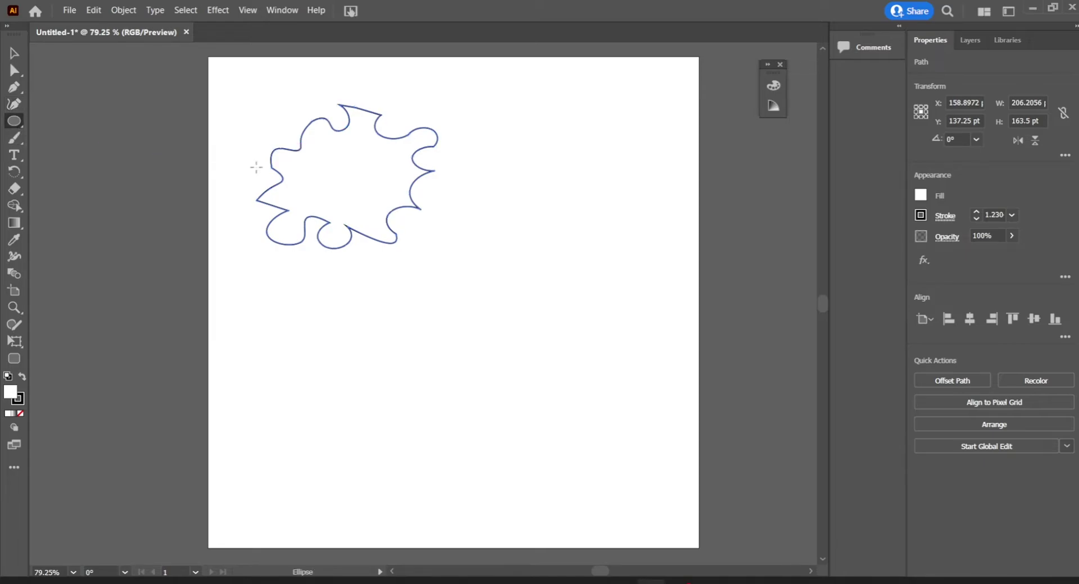
pyautogui.moveTo(317, 158); pyautogui.dragTo(404, 236)
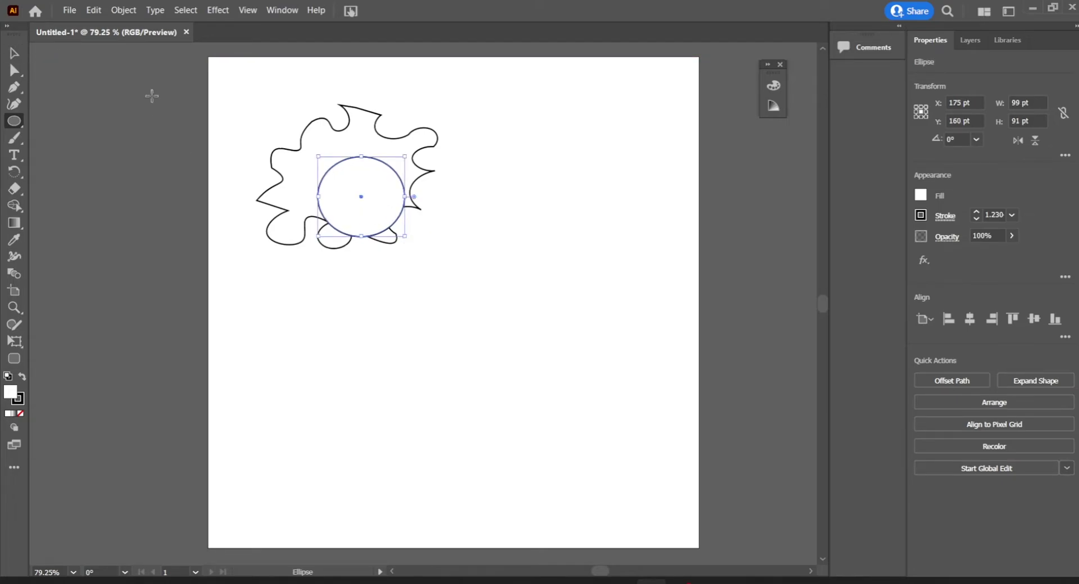
# - Nudge the ellipse up and left until it sits roughly centred inside the wavy outline
pyautogui.click(15, 54)
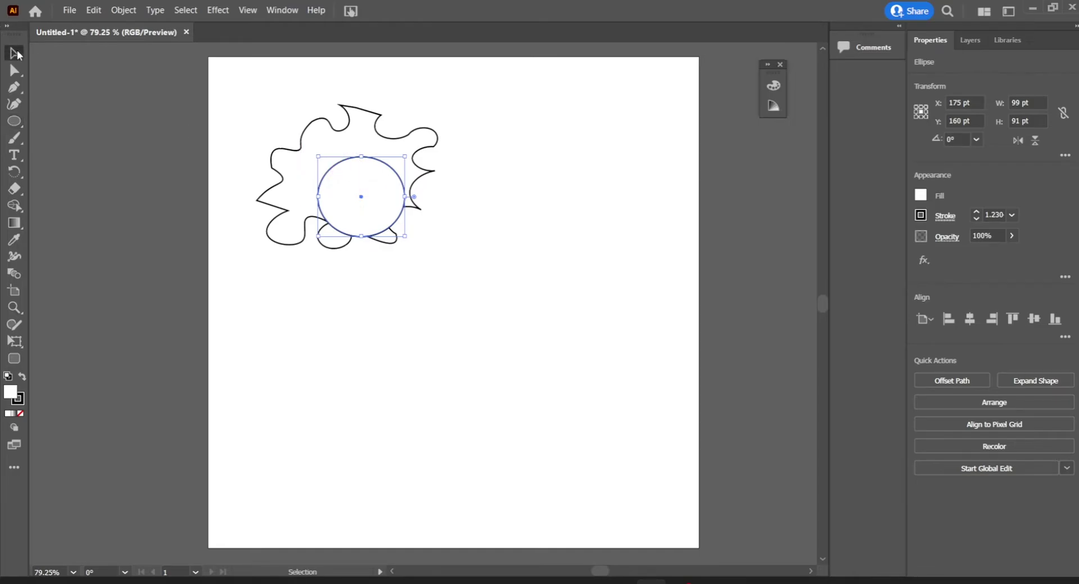
pyautogui.press('Left')
pyautogui.press('Left')
pyautogui.press('Left')
pyautogui.press('Left')
pyautogui.press('Left')
pyautogui.press('Left')
pyautogui.press('Left')
pyautogui.press('Left')
pyautogui.press('Left')
pyautogui.press('Left')
pyautogui.press('Left')
pyautogui.press('Left')
pyautogui.press('Left')
pyautogui.press('Left')
pyautogui.press('Left')
pyautogui.press('Left')
pyautogui.press('Left')
pyautogui.press('Left')
pyautogui.press('Left')
pyautogui.press('Left')
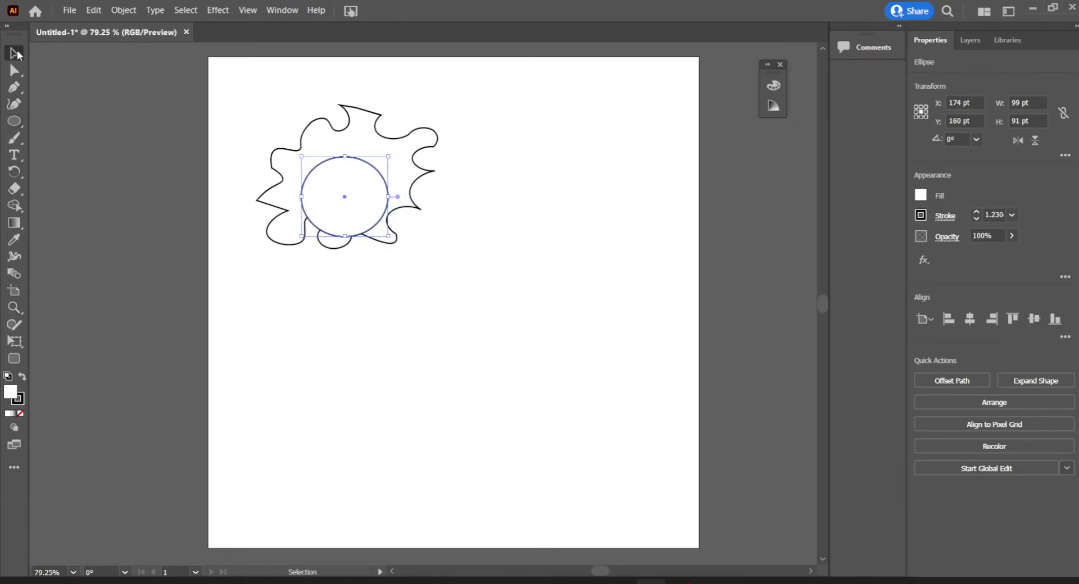
pyautogui.press('Up')
pyautogui.press('Up')
pyautogui.press('Up')
pyautogui.press('Up')
pyautogui.press('Up')
pyautogui.press('Up')
pyautogui.press('Up')
pyautogui.press('Up')
pyautogui.press('Up')
pyautogui.press('Up')
pyautogui.press('Up')
pyautogui.press('Up')
pyautogui.press('Up')
pyautogui.press('Up')
pyautogui.press('Up')
pyautogui.press('Up')
pyautogui.press('Up')
pyautogui.press('Up')
pyautogui.press('Up')
pyautogui.press('Up')
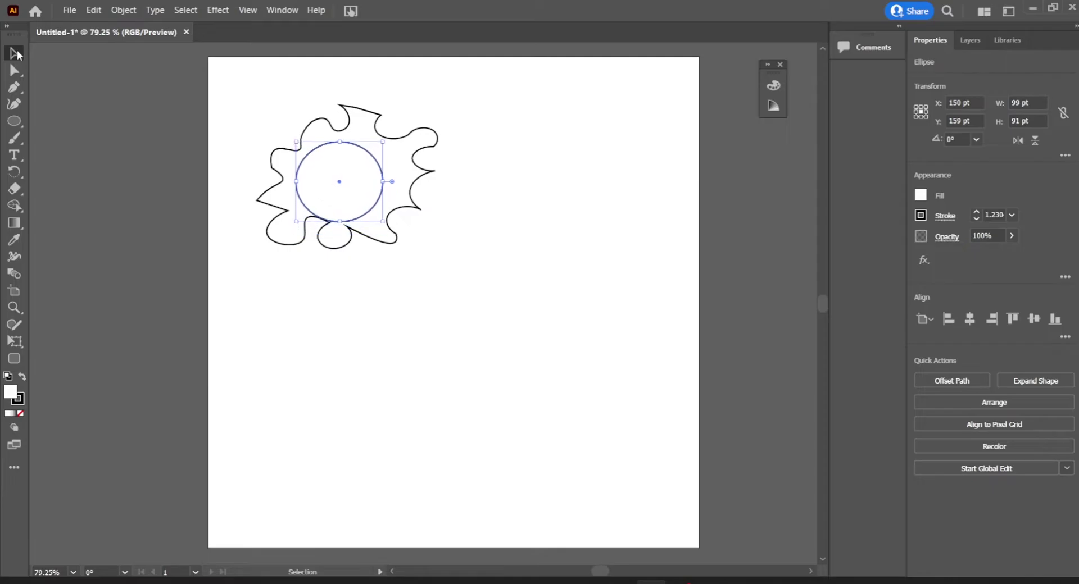
pyautogui.press('Right')
pyautogui.press('Right')
pyautogui.press('Right')
pyautogui.press('Right')
pyautogui.press('Right')
pyautogui.press('Right')
pyautogui.press('Right')
pyautogui.press('Right')
pyautogui.press('Right')
pyautogui.press('Right')
pyautogui.press('Right')
pyautogui.press('Right')
pyautogui.press('Right')
pyautogui.press('Right')
pyautogui.press('Right')
pyautogui.press('Right')
pyautogui.press('Right')
pyautogui.press('Right')
pyautogui.press('Right')
pyautogui.press('Right')
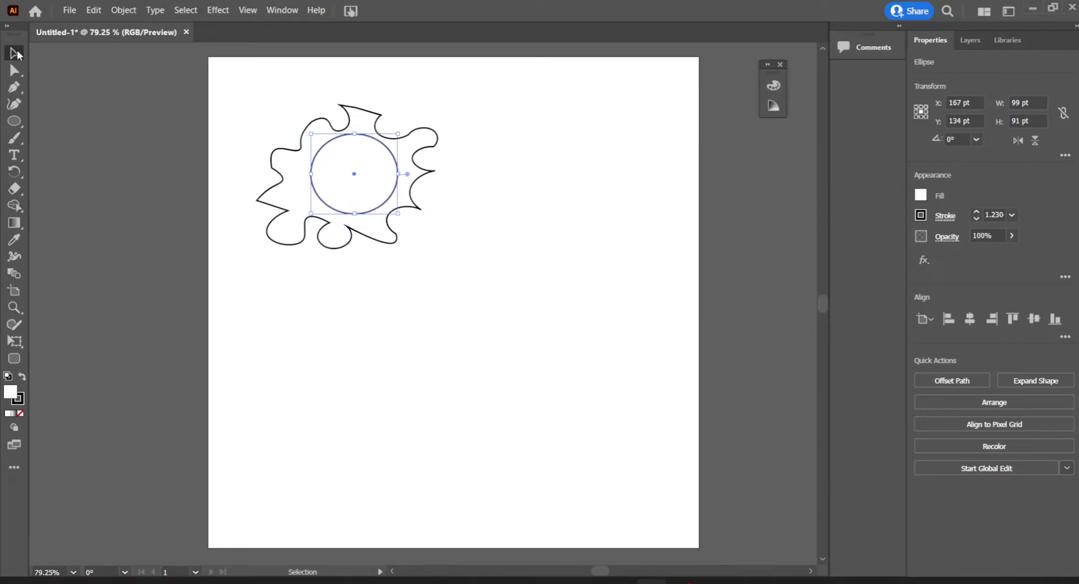
pyautogui.press('Right')
pyautogui.press('Right')
pyautogui.press('Down')
pyautogui.press('Down')
pyautogui.press('Down')
pyautogui.press('Down')
pyautogui.press('Down')
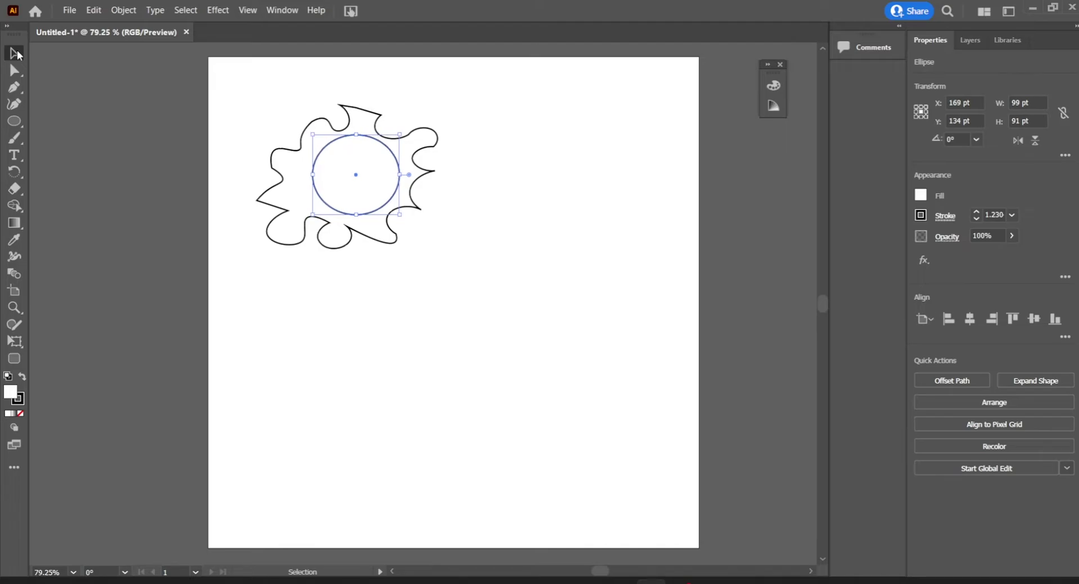
pyautogui.press('Down')
pyautogui.press('Down')
pyautogui.press('Down')
pyautogui.press('Left')
pyautogui.press('Left')
pyautogui.press('Left')
pyautogui.press('Left')
pyautogui.press('Left')
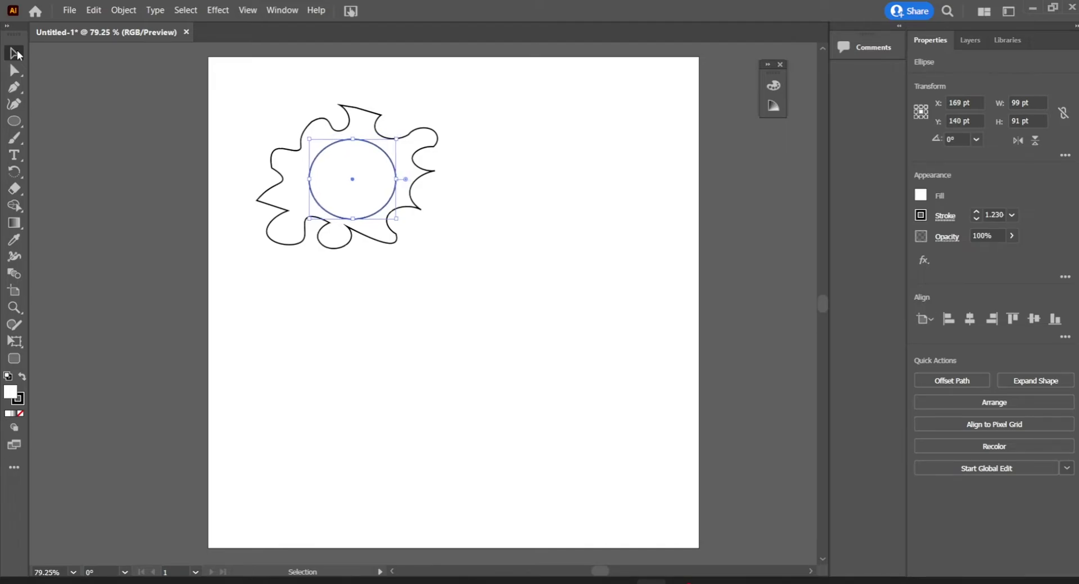
# - Narrow the outline's lower-left lobe by adding an anchor at its tip and moving its side anchors inward with the Curvature tool
pyautogui.click(14, 104)
pyautogui.click(278, 243)
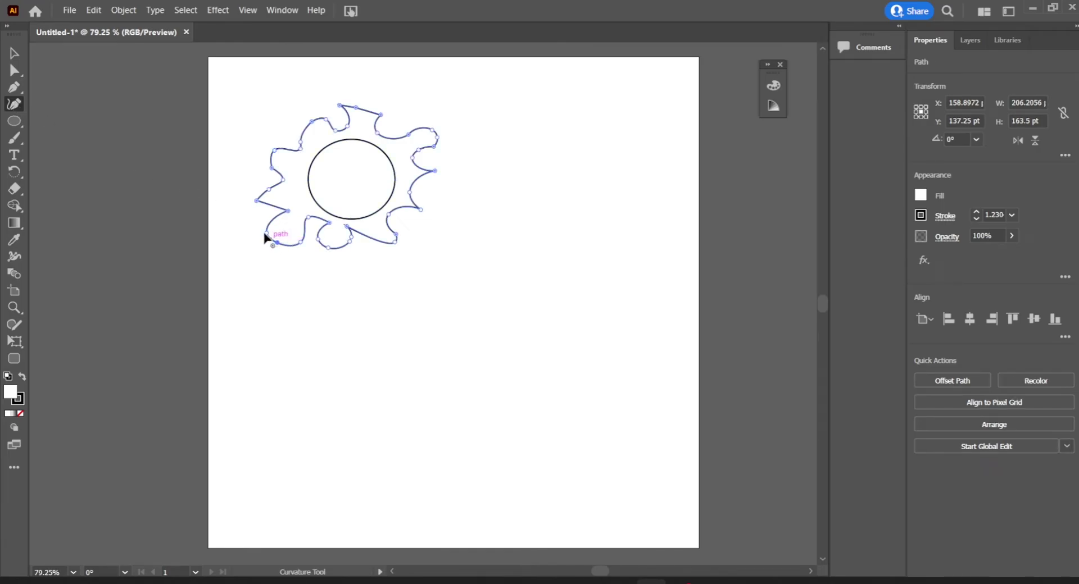
pyautogui.moveTo(266, 233); pyautogui.dragTo(274, 228)
pyautogui.moveTo(301, 243); pyautogui.dragTo(294, 236)
# - Turn the outline's two bottom lobes into pointed spikes by pulling their anchors downward and converting them to corners
pyautogui.moveTo(330, 251); pyautogui.dragTo(327, 248)
pyautogui.doubleClick(318, 240)
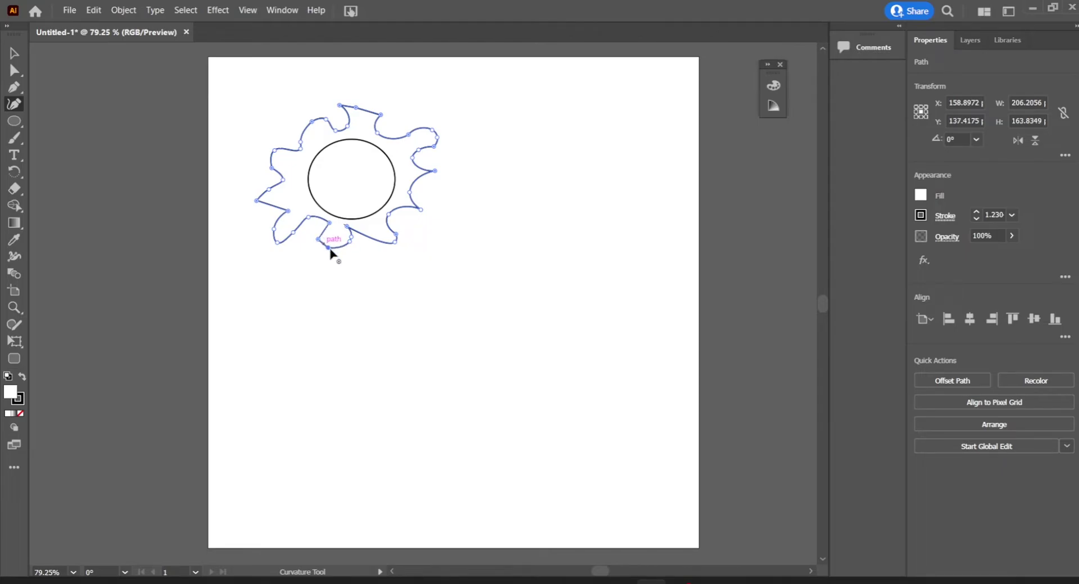
pyautogui.moveTo(330, 250); pyautogui.dragTo(392, 260)
pyautogui.doubleClick(392, 257)
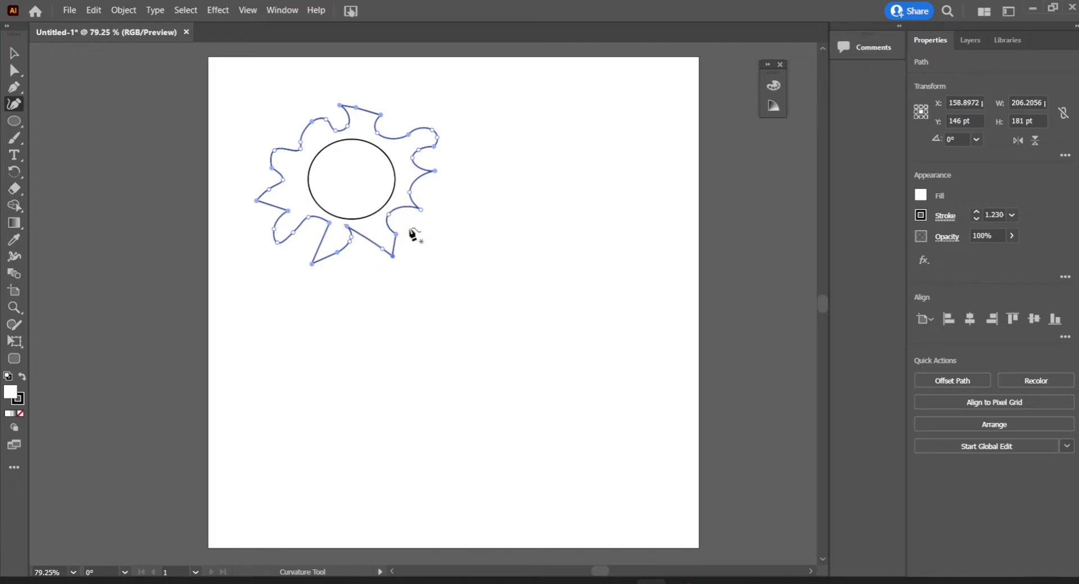
# - Pull the tips of the outline's lower-right and upper-right lobes outward to form longer points
pyautogui.moveTo(421, 211); pyautogui.dragTo(441, 219)
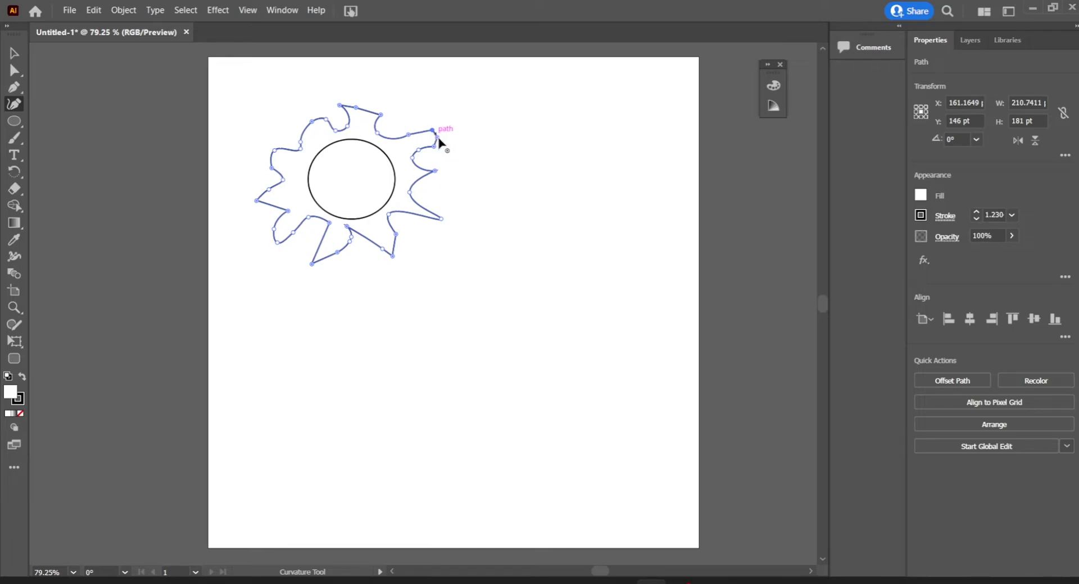
pyautogui.moveTo(436, 141); pyautogui.dragTo(448, 137)
pyautogui.click(432, 132)
# - Reshape the outline's top lobe into a tall spike with a corner tip, raising its upper anchors and adjusting its left edge
pyautogui.moveTo(341, 105); pyautogui.dragTo(336, 91)
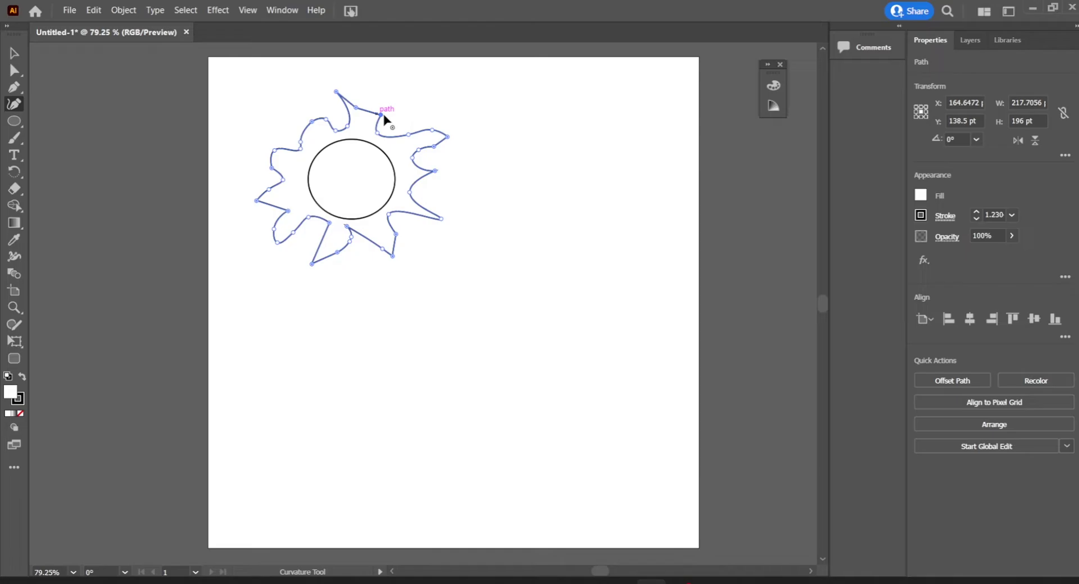
pyautogui.moveTo(383, 115)
pyautogui.mouseDown()
pyautogui.moveTo(376, 122)
pyautogui.moveTo(386, 102)
pyautogui.mouseUp()
pyautogui.click(354, 110)
pyautogui.moveTo(354, 109); pyautogui.dragTo(362, 115)
pyautogui.moveTo(361, 117); pyautogui.dragTo(362, 84)
pyautogui.doubleClick(361, 82)
pyautogui.moveTo(340, 96); pyautogui.dragTo(345, 120)
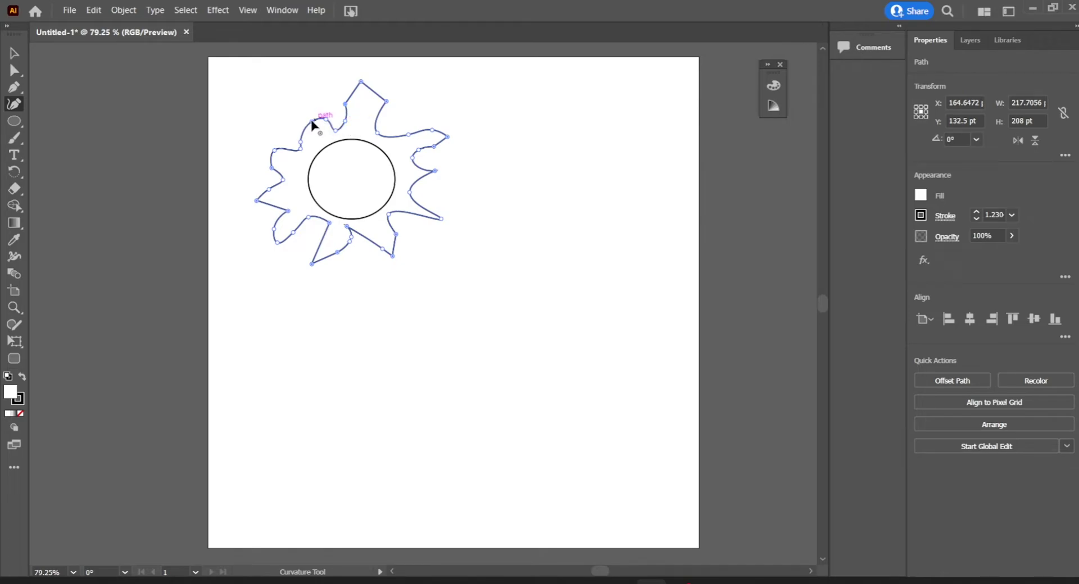
# - Sharpen the outline's two upper-left lobes into corner points and adjust the anchors of its upper-right tip and lower-left lobe
pyautogui.moveTo(311, 124); pyautogui.dragTo(304, 114)
pyautogui.moveTo(273, 152); pyautogui.dragTo(267, 147)
pyautogui.moveTo(446, 136); pyautogui.dragTo(446, 132)
pyautogui.moveTo(296, 231); pyautogui.dragTo(296, 241)
pyautogui.click(288, 212)
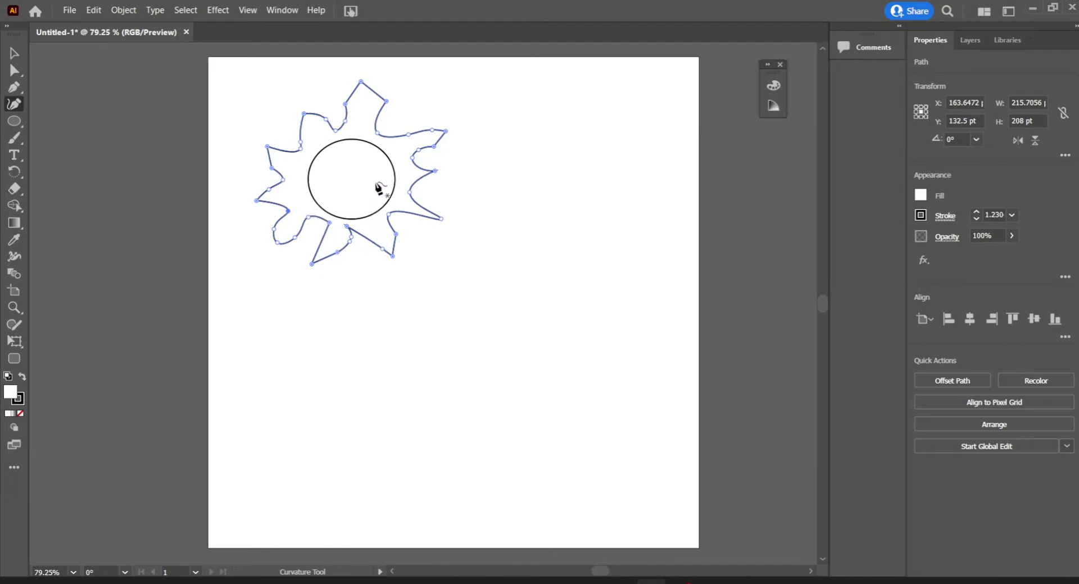
pyautogui.click(14, 53)
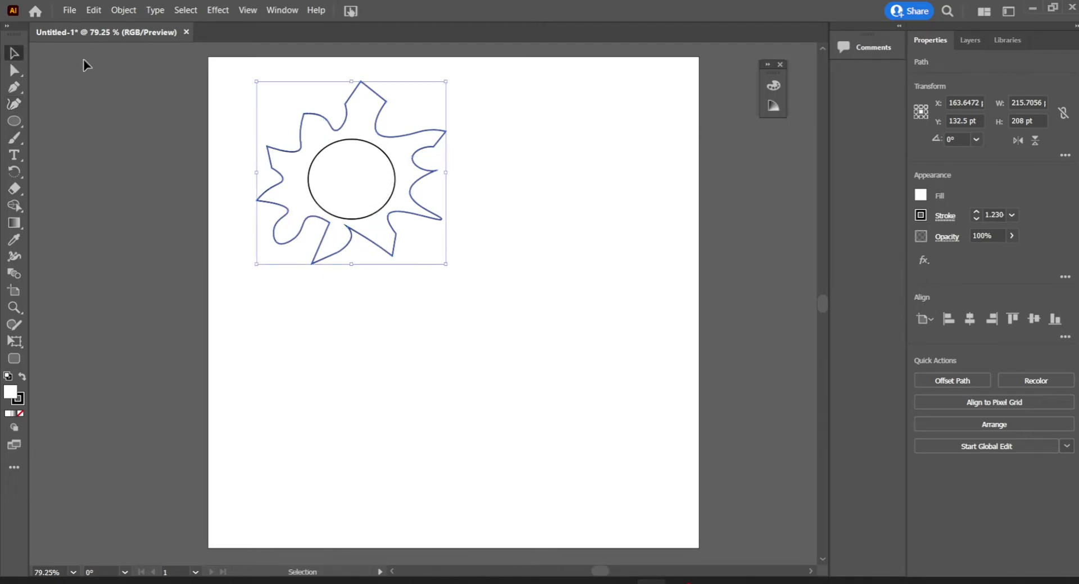
pyautogui.doubleClick(395, 194)
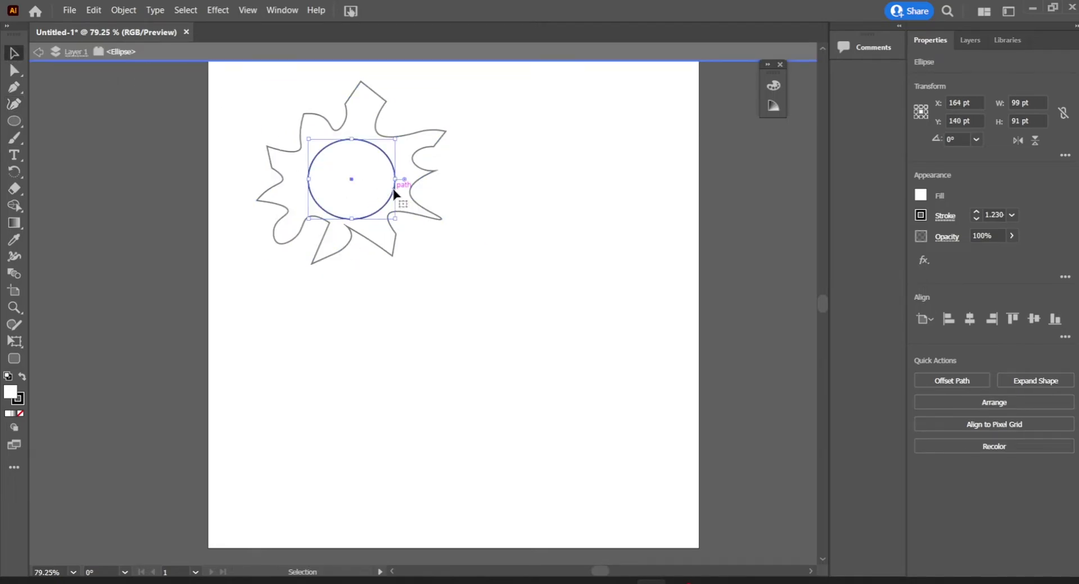
pyautogui.click(505, 163)
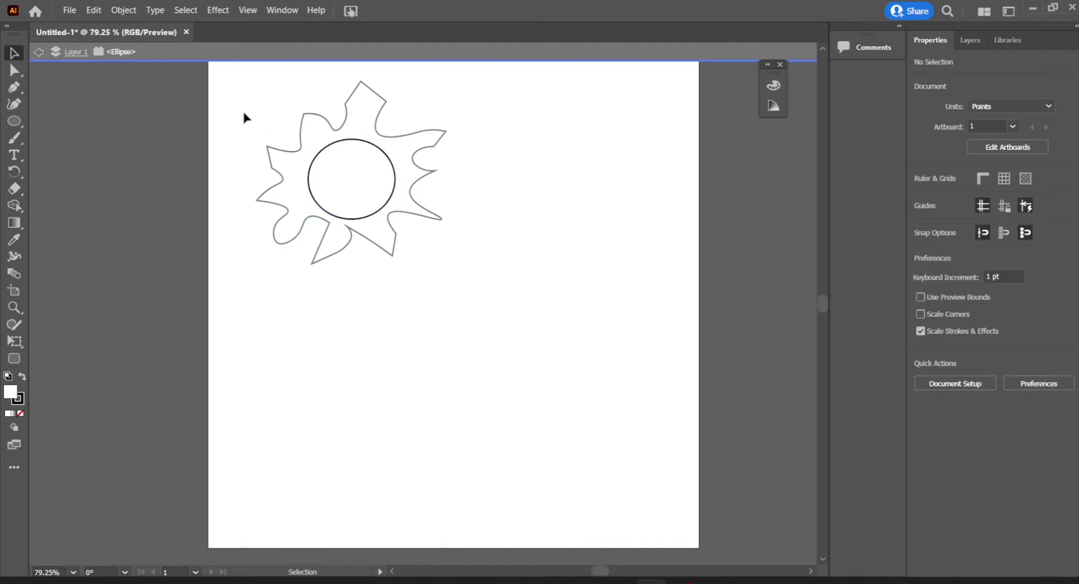
pyautogui.click(39, 51)
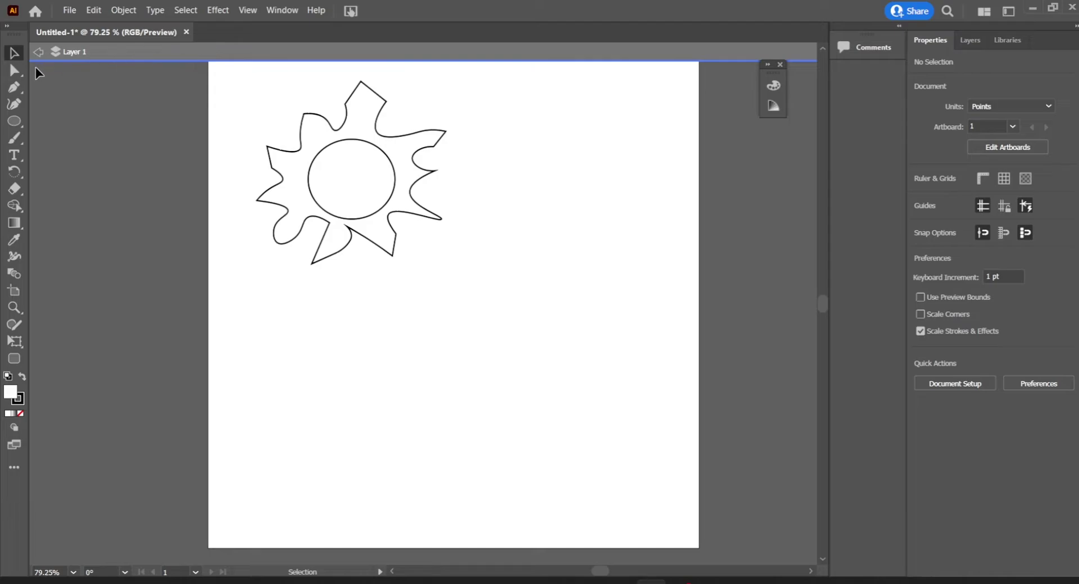
pyautogui.click(40, 53)
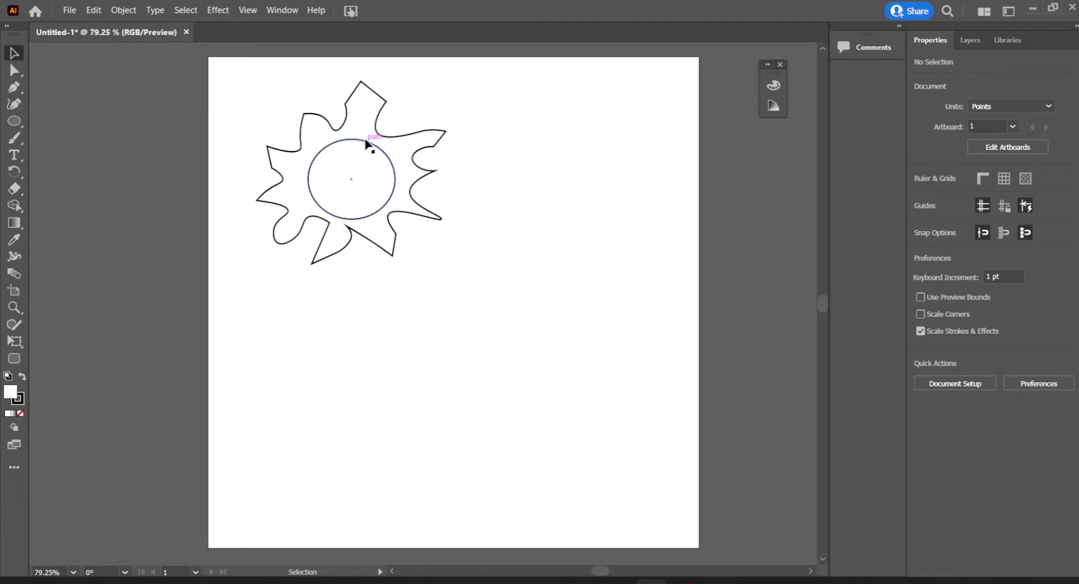
# - Shift the central ellipse and the spiky outline slightly left, placing the outline at about X 160.65 pt
pyautogui.moveTo(368, 146); pyautogui.dragTo(361, 145)
pyautogui.click(265, 89)
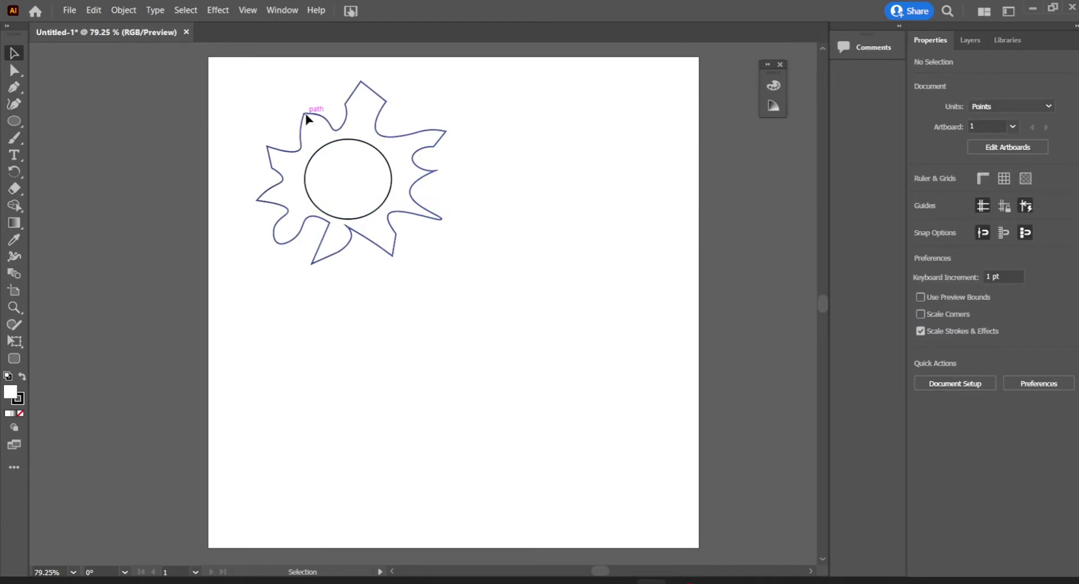
pyautogui.moveTo(306, 117); pyautogui.dragTo(303, 121)
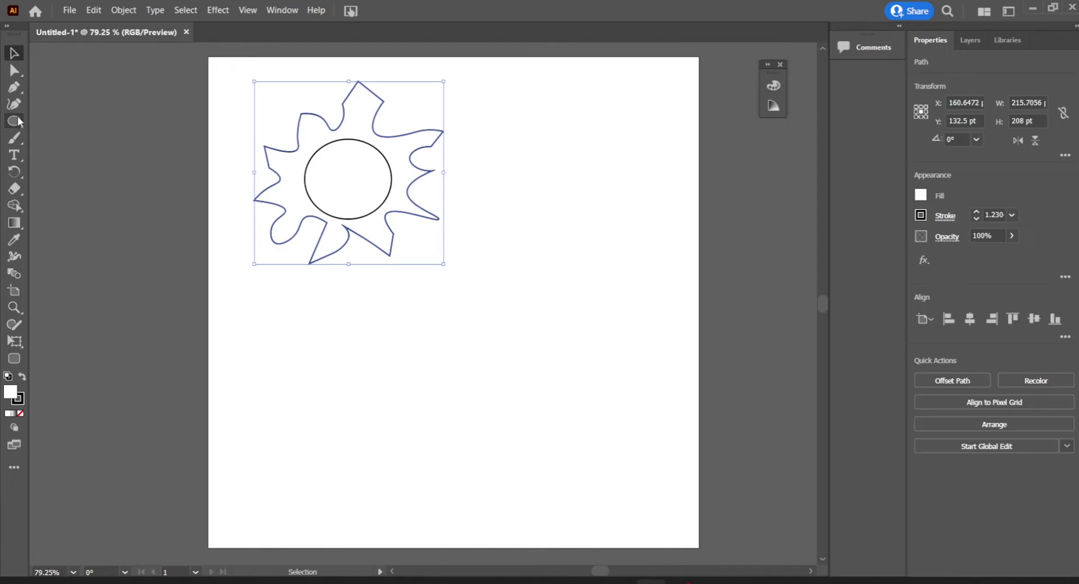
# - Try a black fill on the spiky outline, undo it and deselect the outline
pyautogui.moveTo(18, 122); pyautogui.dragTo(75, 136)
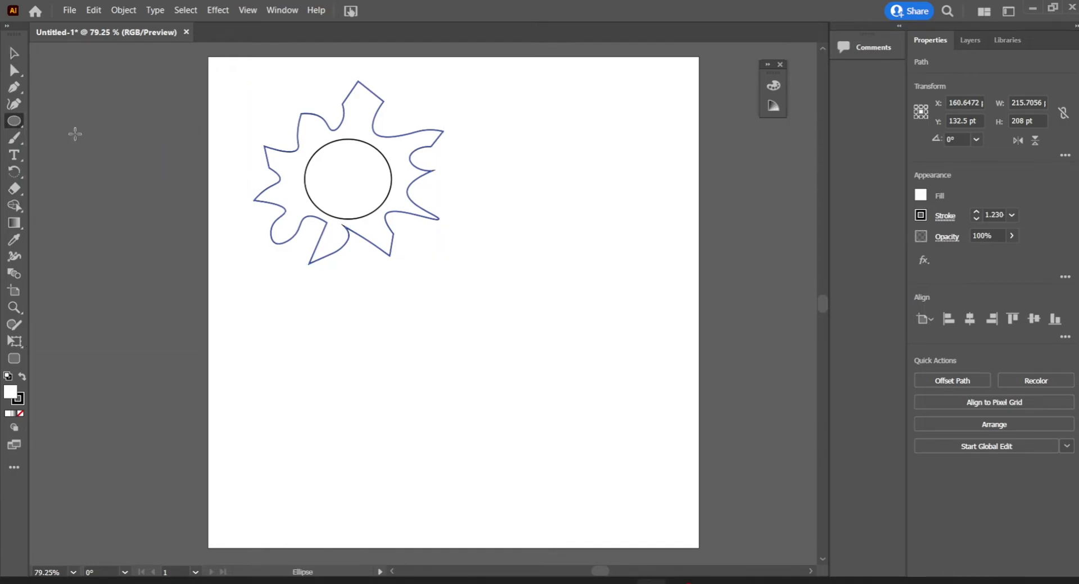
pyautogui.click(922, 195)
pyautogui.click(810, 247)
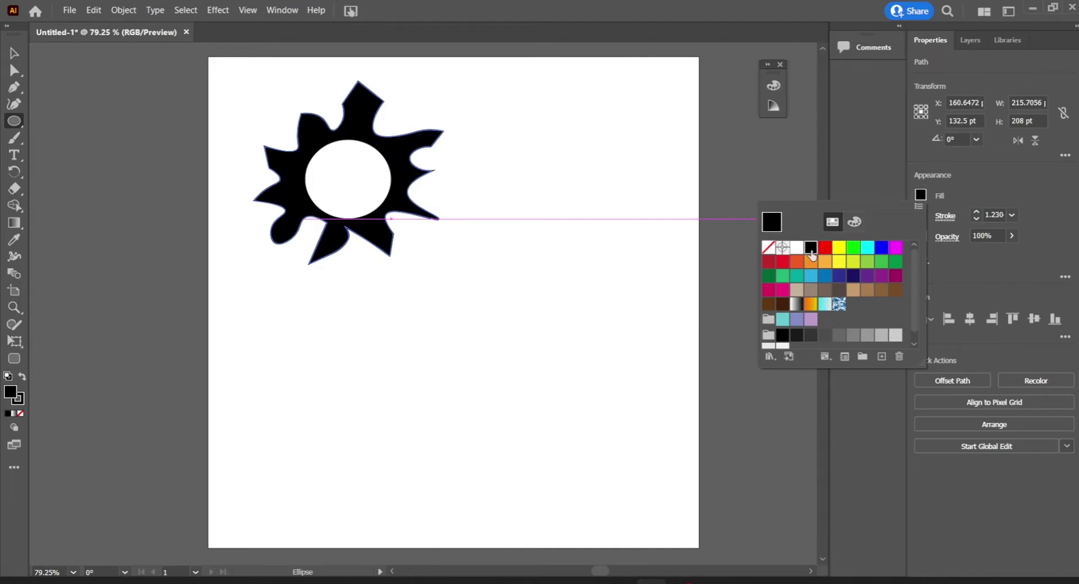
pyautogui.click(94, 11)
pyautogui.click(106, 26)
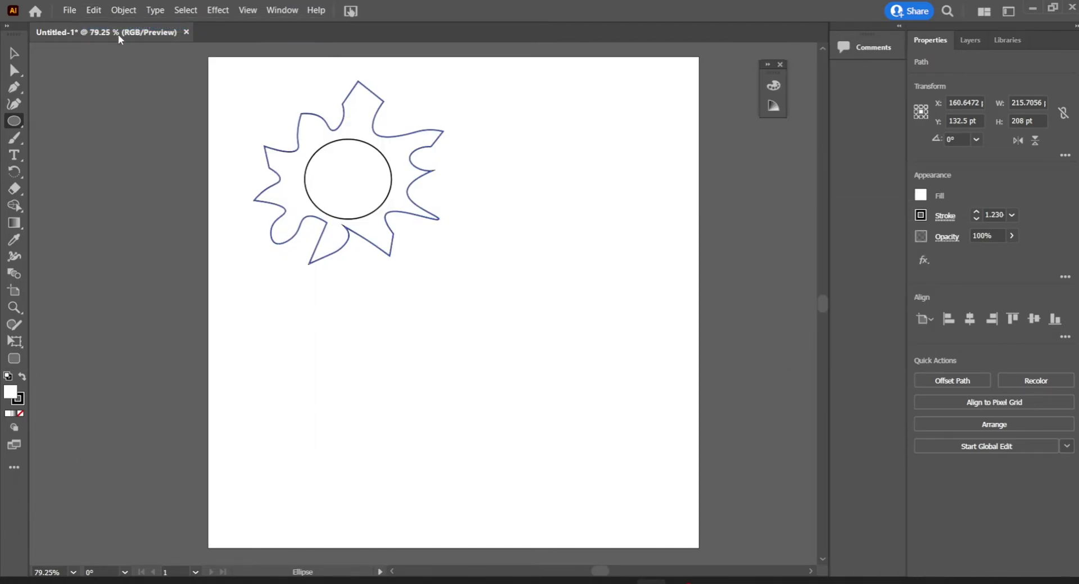
pyautogui.click(14, 53)
pyautogui.click(533, 322)
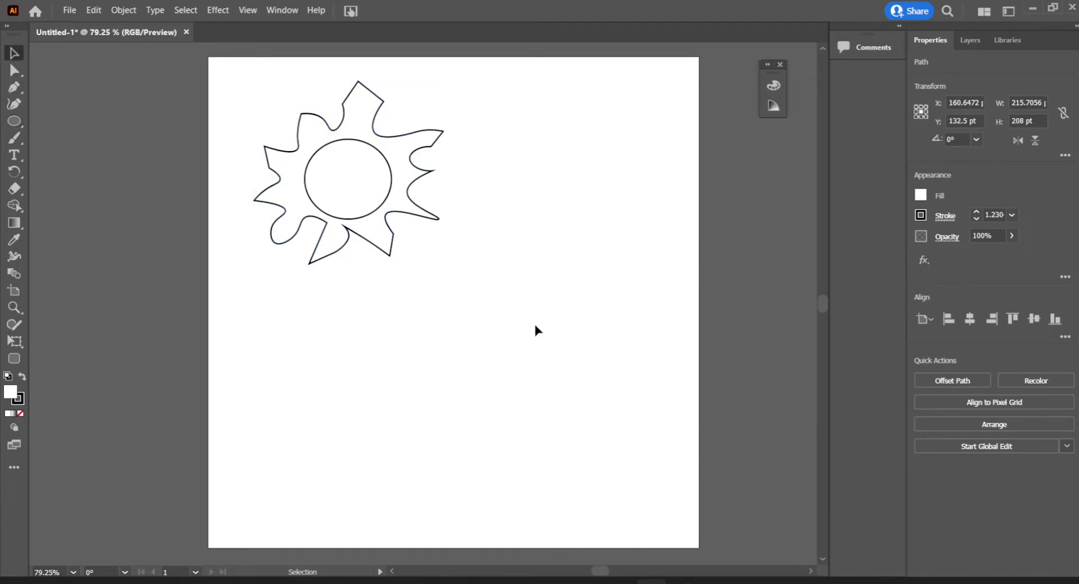
# - Paint two round black eyes in the upper half of the central ellipse using the 3 pt. Round brush with a 5 pt stroke
pyautogui.click(15, 122)
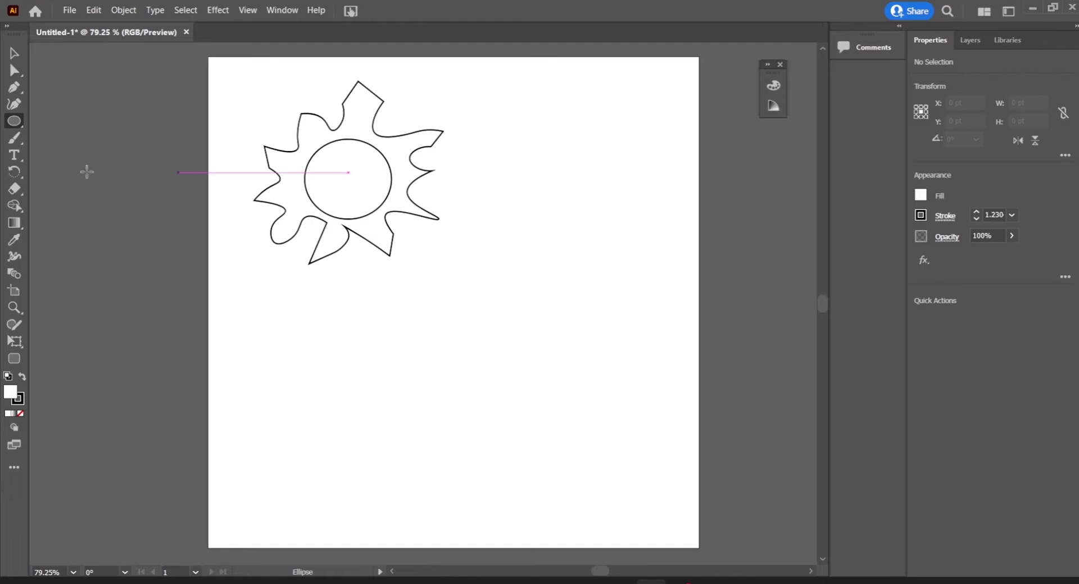
pyautogui.click(14, 138)
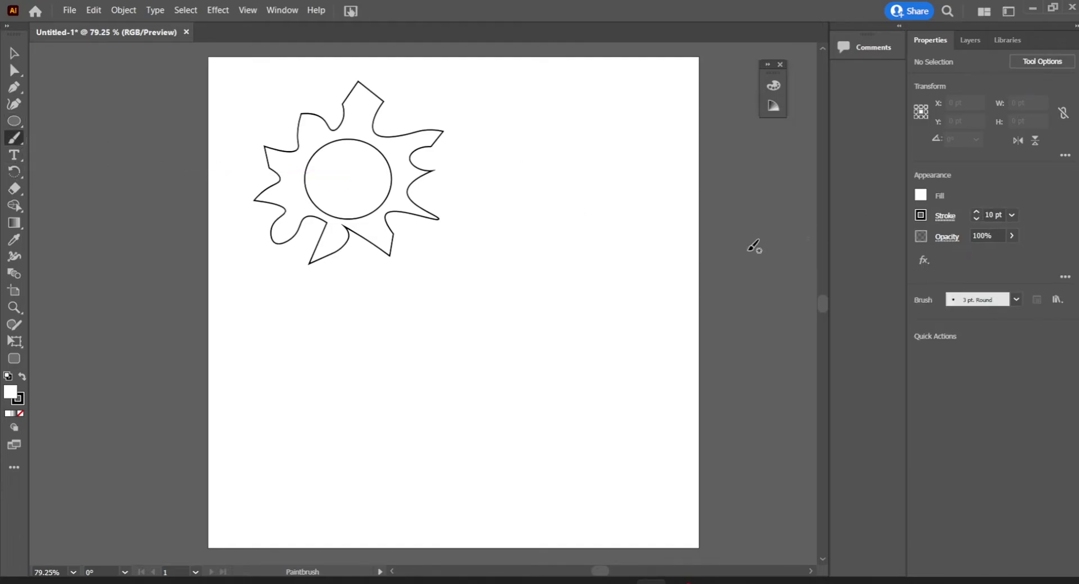
pyautogui.click(604, 228)
pyautogui.click(93, 10)
pyautogui.click(117, 26)
pyautogui.click(599, 279)
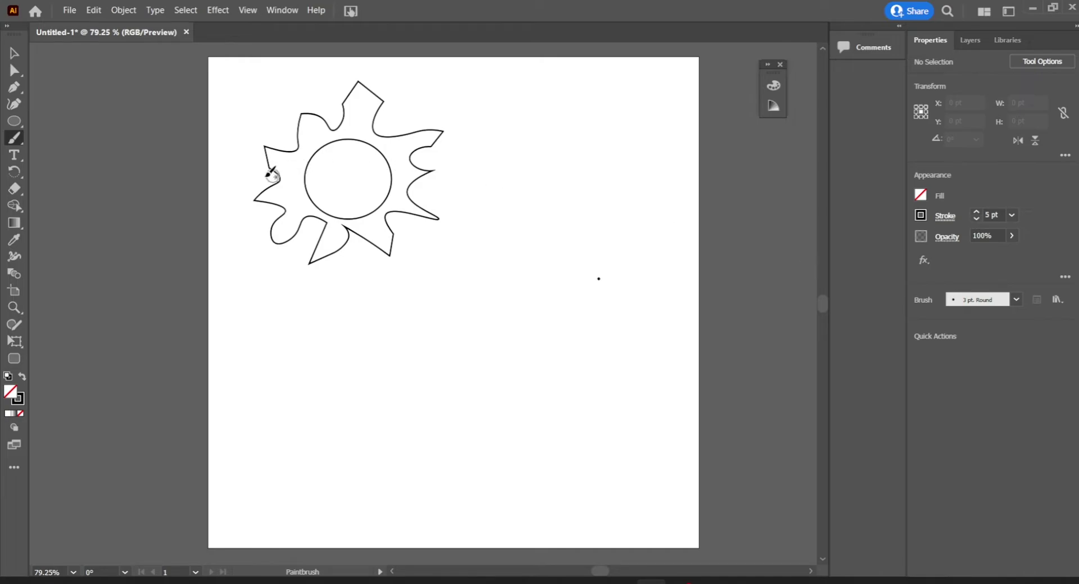
pyautogui.click(330, 168)
pyautogui.click(374, 167)
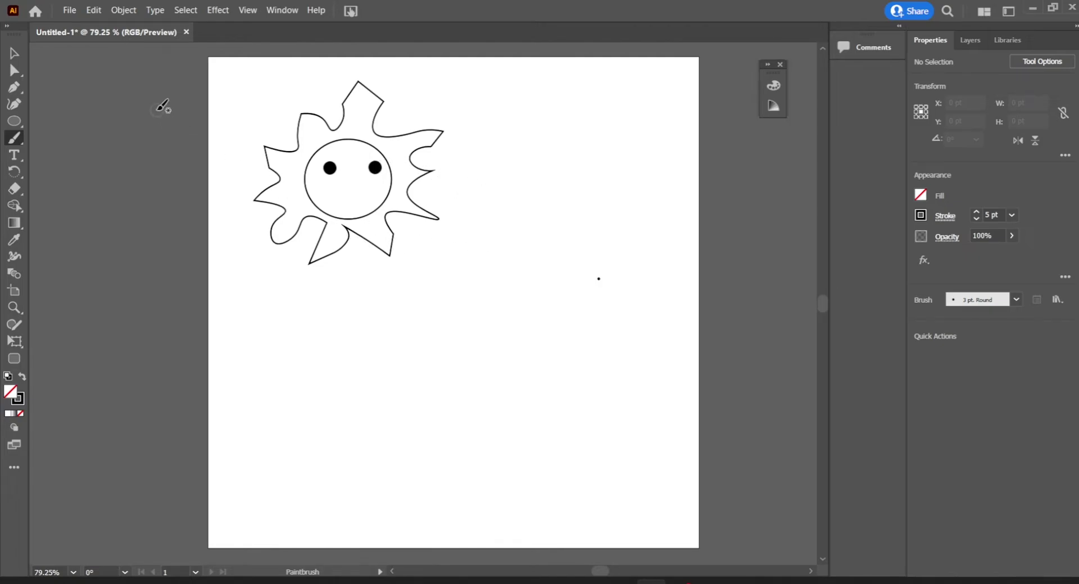
# - Draw a small U-shaped smile between the eyes with the Curvature tool and set its stroke to 1 pt
pyautogui.click(14, 104)
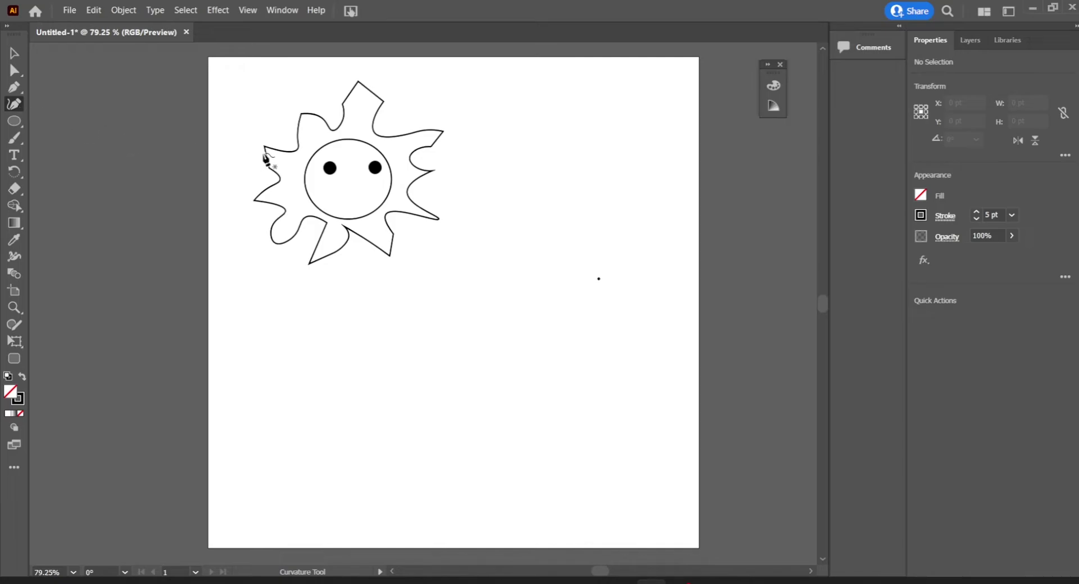
pyautogui.click(337, 190)
pyautogui.click(342, 173)
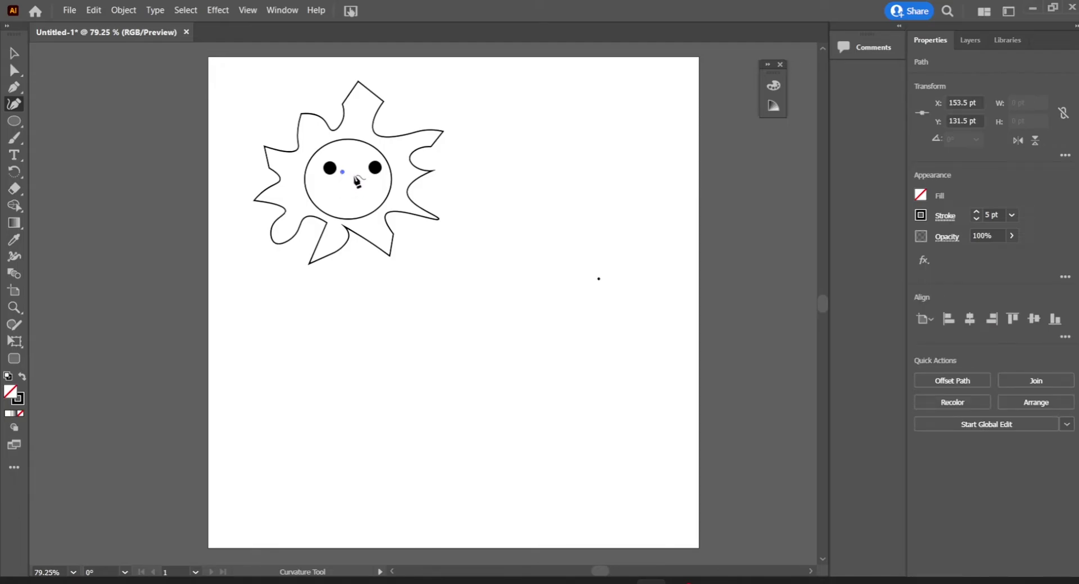
pyautogui.click(348, 180)
pyautogui.click(356, 173)
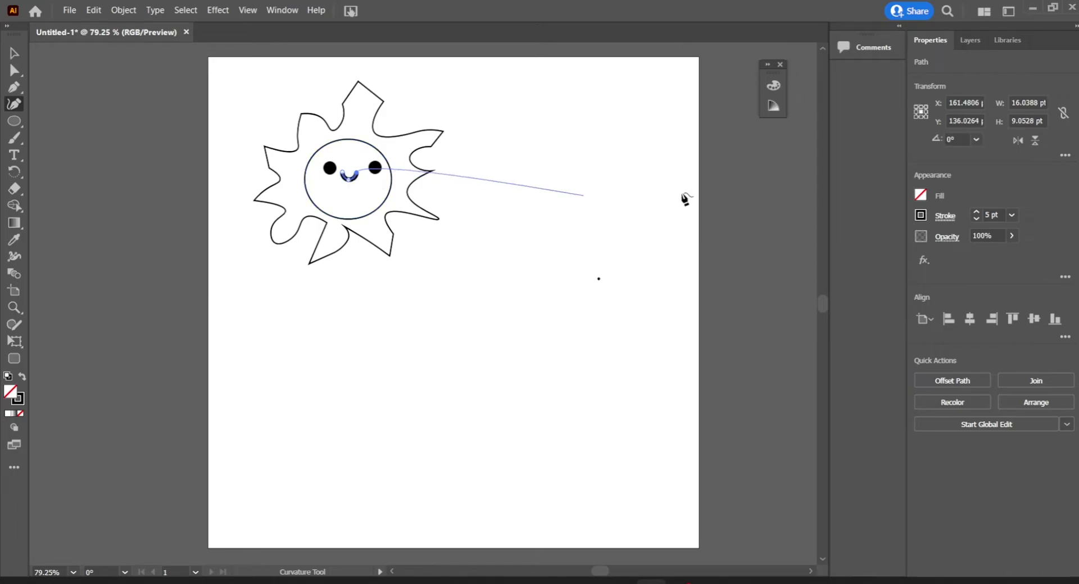
pyautogui.click(979, 218)
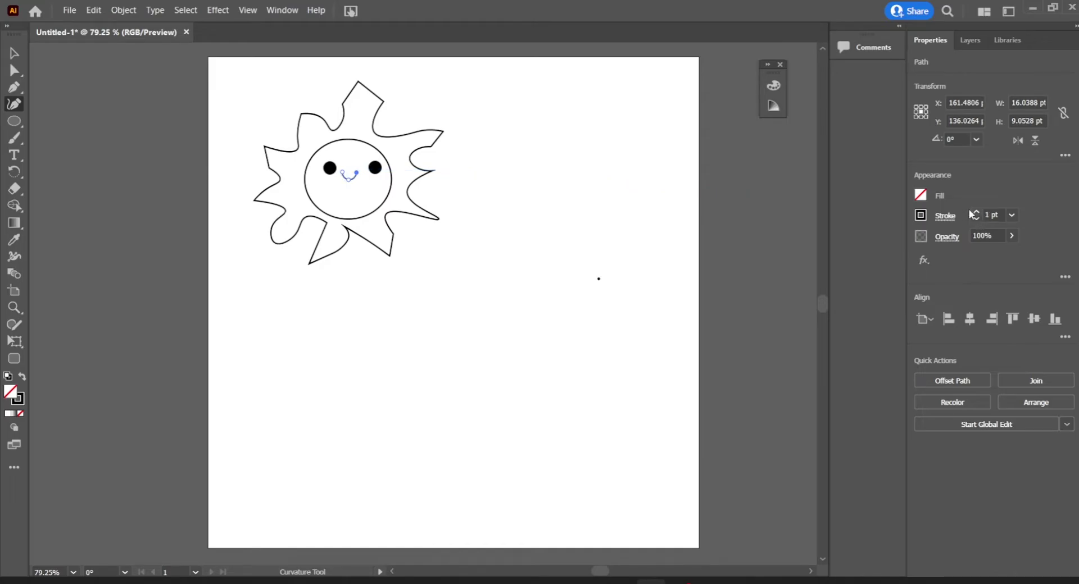
pyautogui.click(14, 53)
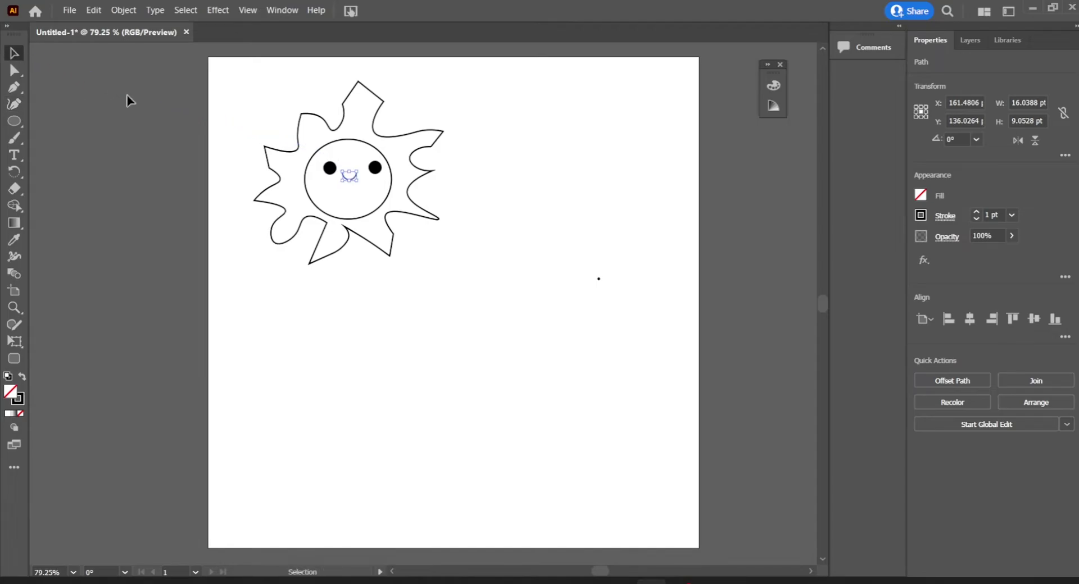
pyautogui.click(503, 206)
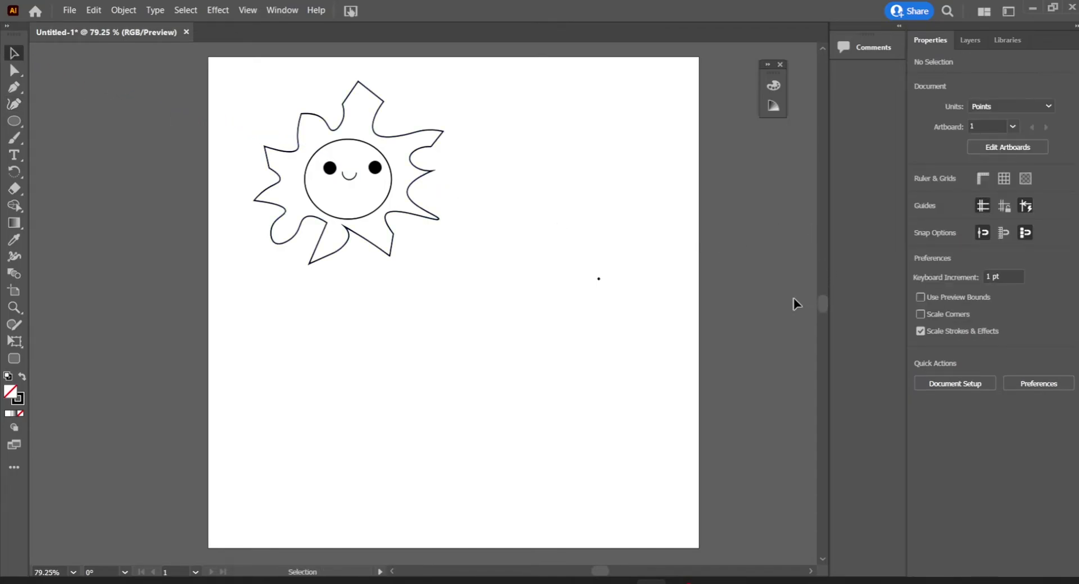
# - Duplicate the whole sun, including its face, and place the copy near the artboard's lower-right corner
pyautogui.moveTo(823, 301); pyautogui.dragTo(827, 306)
pyautogui.moveTo(228, 84); pyautogui.dragTo(463, 308)
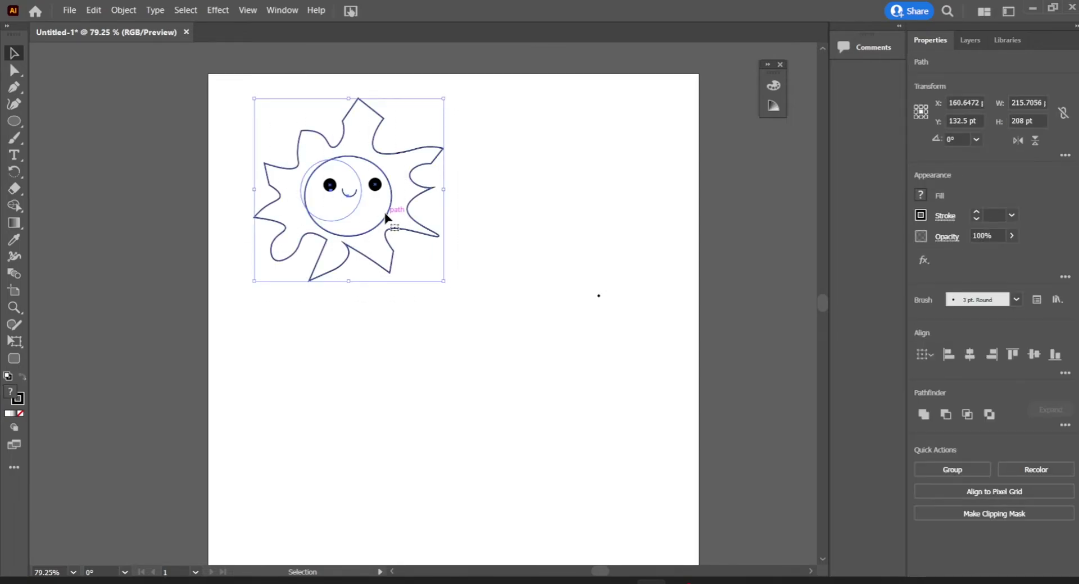
pyautogui.moveTo(386, 217); pyautogui.dragTo(630, 539)
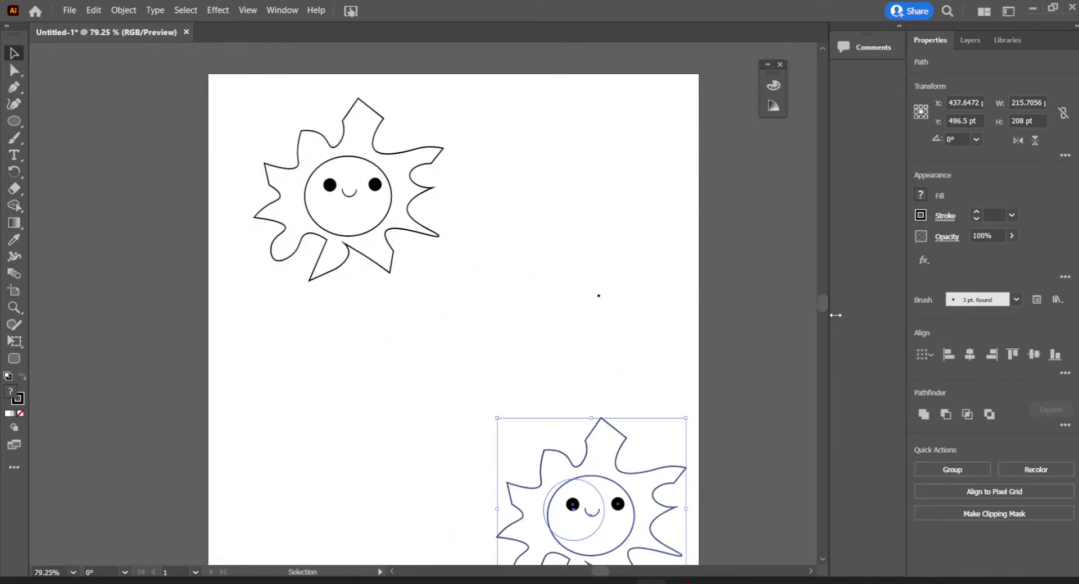
# - Nudge the copied sun flush into the artboard's bottom-right corner, at about X 451.65 pt and Y 456.5 pt, and deselect it
pyautogui.moveTo(821, 302)
pyautogui.mouseDown()
pyautogui.moveTo(828, 287)
pyautogui.moveTo(823, 313)
pyautogui.mouseUp()
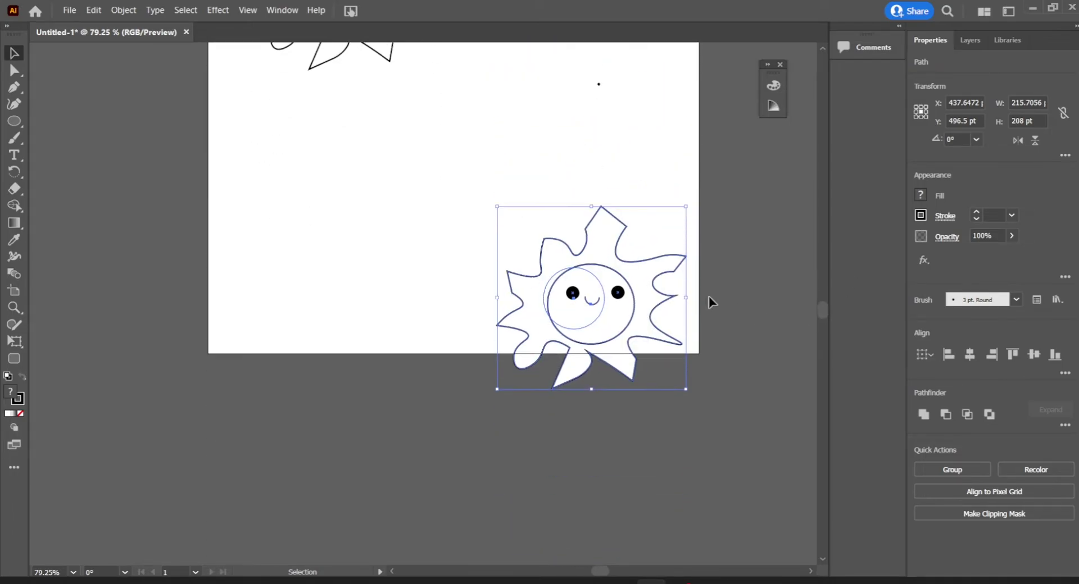
pyautogui.press('Up')
pyautogui.press('Up')
pyautogui.press('Up')
pyautogui.press('Up')
pyautogui.press('Up')
pyautogui.press('Up')
pyautogui.press('Up')
pyautogui.press('Up')
pyautogui.press('Up')
pyautogui.press('Up')
pyautogui.press('Up')
pyautogui.press('Up')
pyautogui.press('Up')
pyautogui.press('Up')
pyautogui.press('Up')
pyautogui.press('Up')
pyautogui.press('Up')
pyautogui.press('Up')
pyautogui.press('Up')
pyautogui.press('Up')
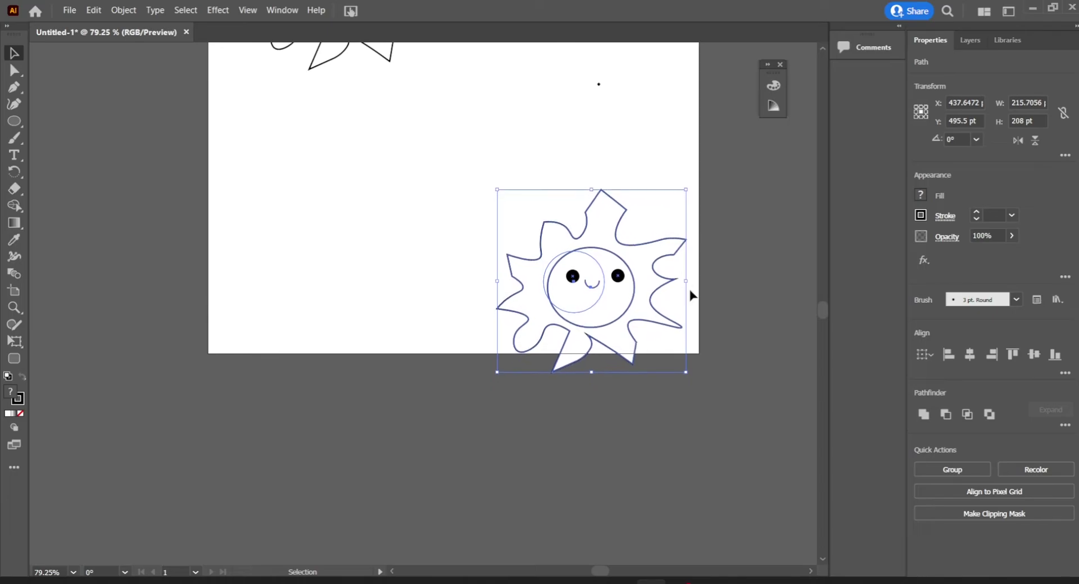
pyautogui.press('Up')
pyautogui.press('Up')
pyautogui.press('Up')
pyautogui.press('Up')
pyautogui.press('Up')
pyautogui.press('Up')
pyautogui.press('Up')
pyautogui.press('Up')
pyautogui.press('Up')
pyautogui.press('Up')
pyautogui.press('Up')
pyautogui.press('Up')
pyautogui.press('Up')
pyautogui.press('Up')
pyautogui.press('Up')
pyautogui.press('Up')
pyautogui.press('Up')
pyautogui.press('Up')
pyautogui.press('Up')
pyautogui.press('Up')
pyautogui.press('Right')
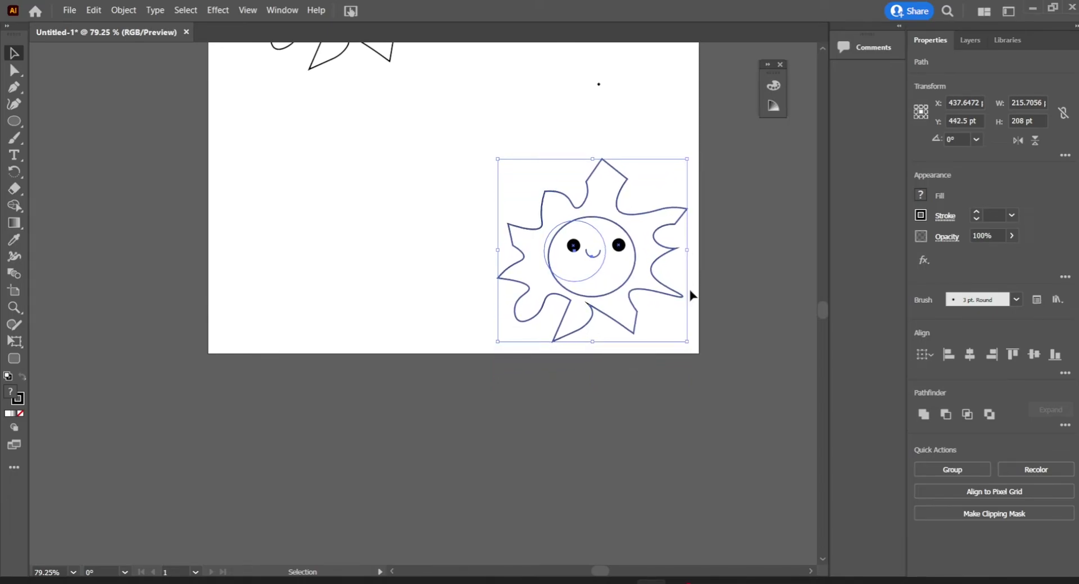
pyautogui.press('Right')
pyautogui.press('Right')
pyautogui.press('Right')
pyautogui.press('Right')
pyautogui.press('Right')
pyautogui.press('Right')
pyautogui.press('Right')
pyautogui.press('Right')
pyautogui.press('Right')
pyautogui.press('Right')
pyautogui.press('Right')
pyautogui.press('Right')
pyautogui.press('Right')
pyautogui.press('Right')
pyautogui.press('Right')
pyautogui.press('Right')
pyautogui.press('Right')
pyautogui.press('Right')
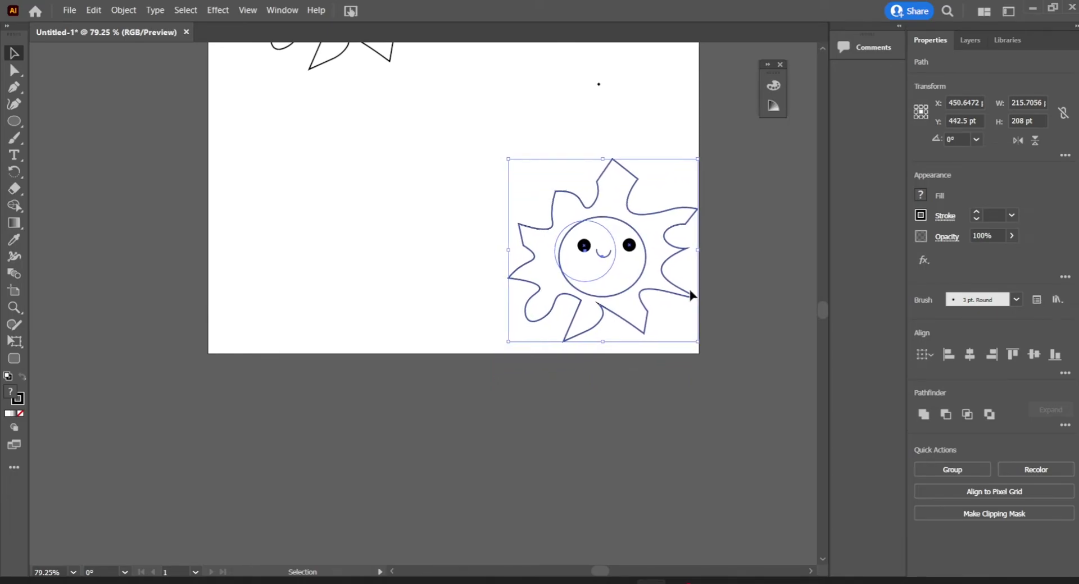
pyautogui.press('Down')
pyautogui.press('Down')
pyautogui.press('Down')
pyautogui.press('Down')
pyautogui.press('Down')
pyautogui.press('Down')
pyautogui.press('Down')
pyautogui.press('Down')
pyautogui.press('Down')
pyautogui.press('Down')
pyautogui.press('Down')
pyautogui.press('Down')
pyautogui.press('Down')
pyautogui.press('Down')
pyautogui.press('Down')
pyautogui.press('Down')
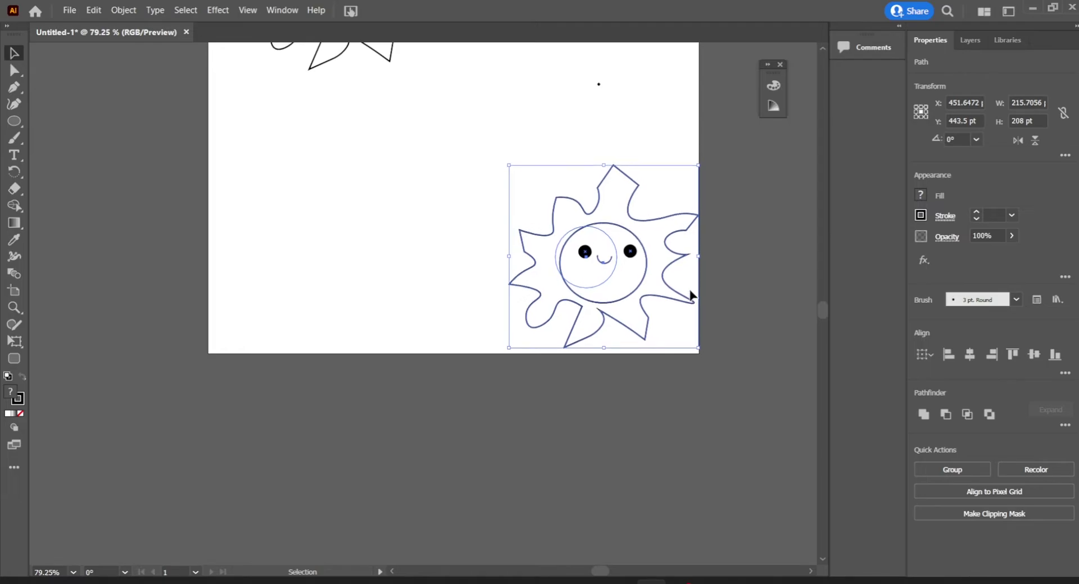
pyautogui.press('Up')
pyautogui.press('Up')
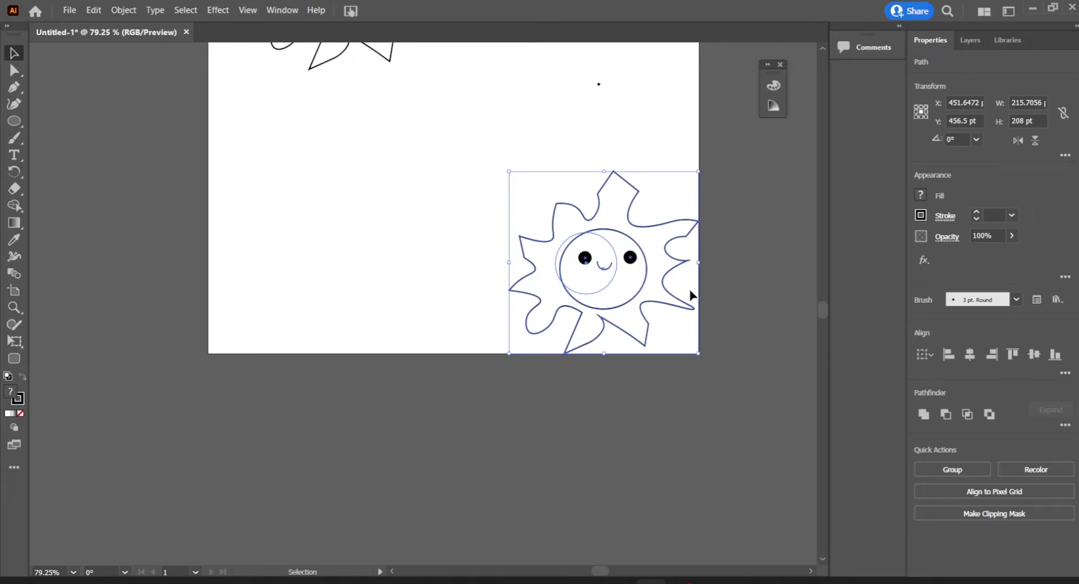
pyautogui.click(777, 290)
# - Delete the stray brush dot in the empty area between the two suns
pyautogui.moveTo(827, 309); pyautogui.dragTo(820, 301)
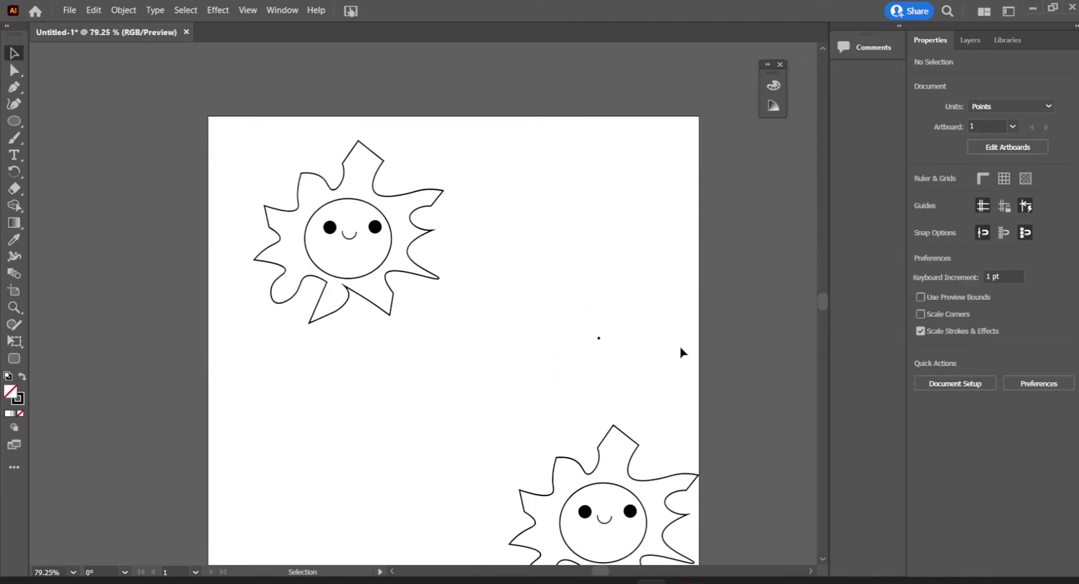
pyautogui.click(598, 339)
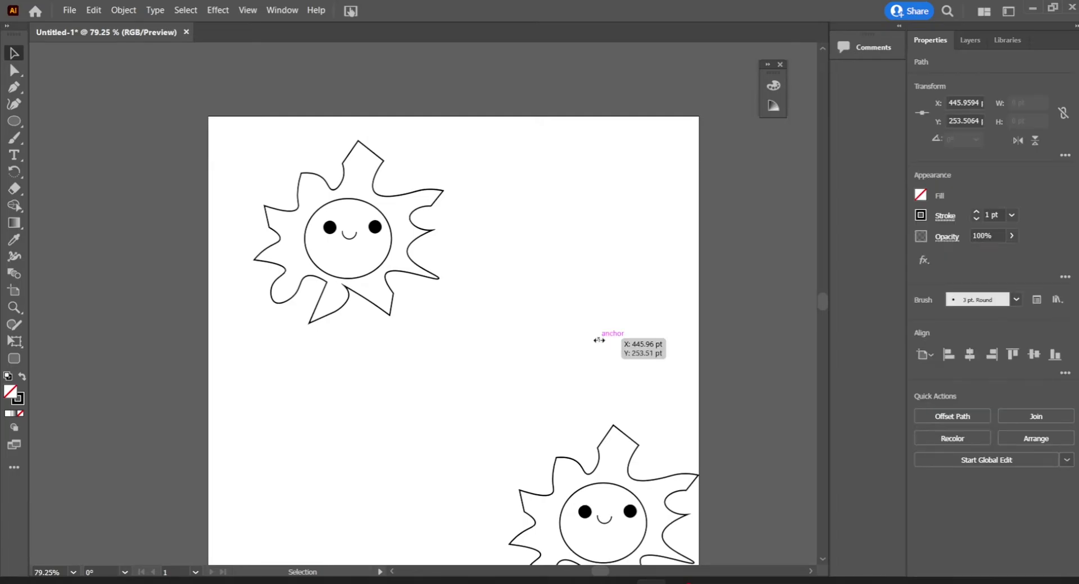
pyautogui.press('Delete')
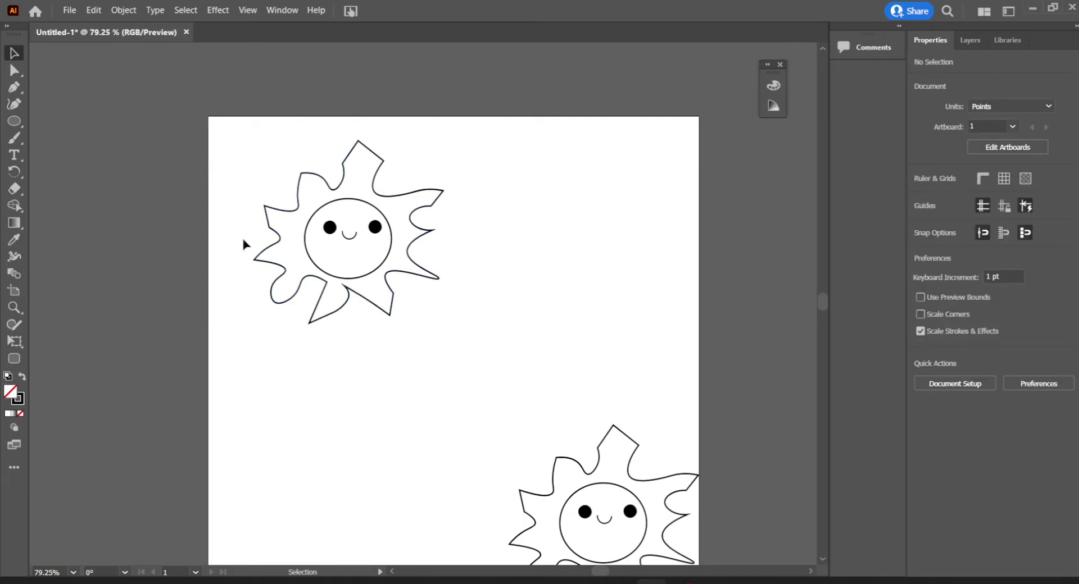
# - Draw a spiral curl about 89 pt wide and 73 pt tall with the Curvature tool in the artboard's upper-right area, starting a cloud outline
pyautogui.click(14, 104)
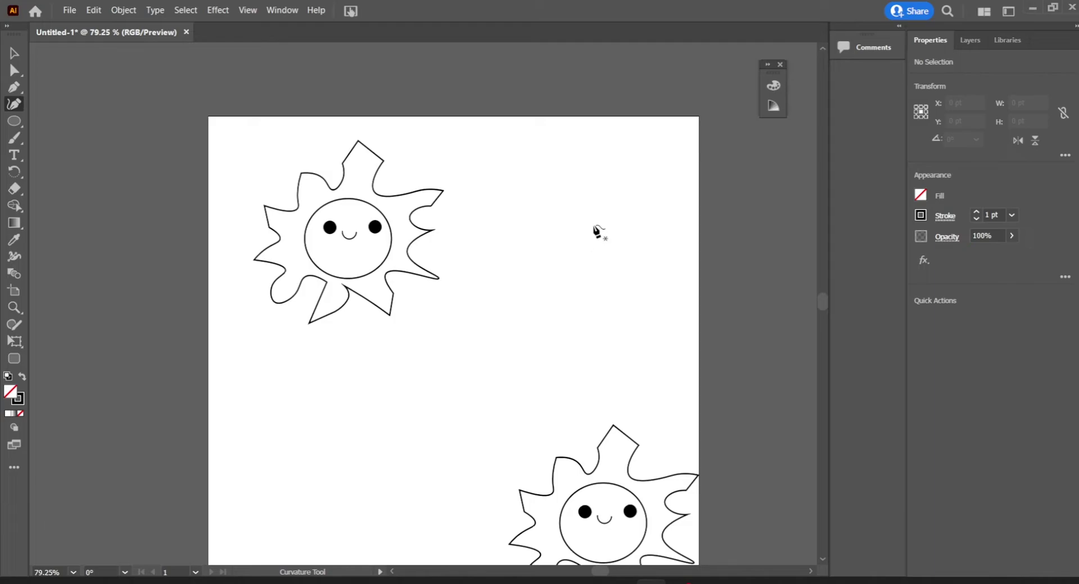
pyautogui.click(580, 222)
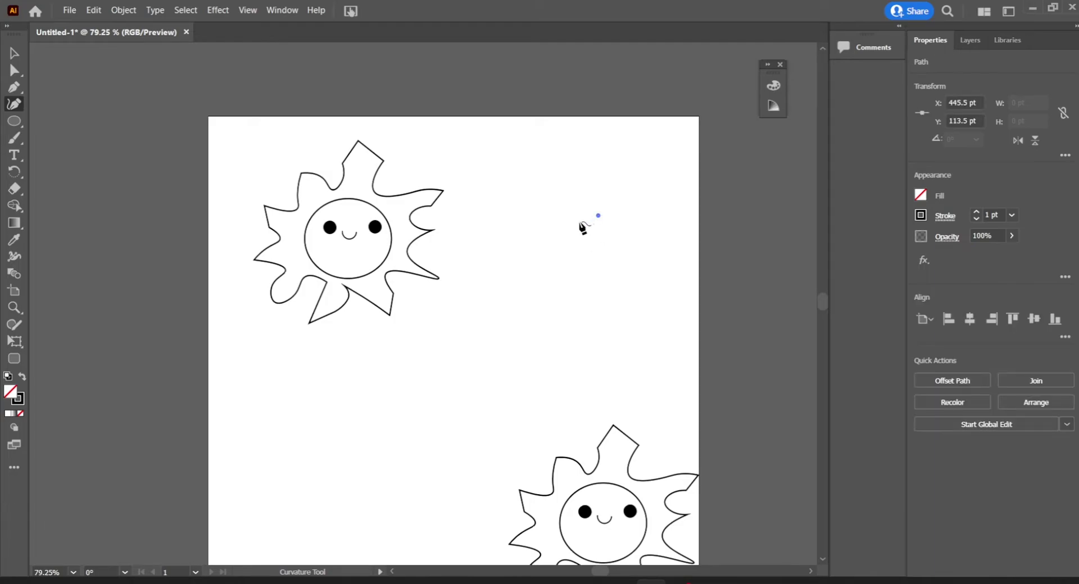
pyautogui.click(598, 215)
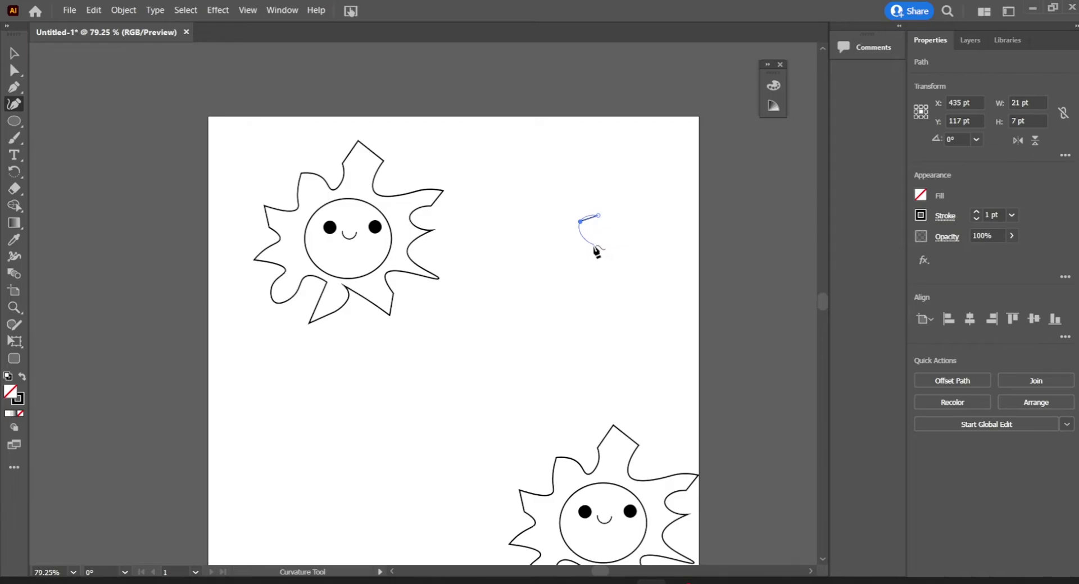
pyautogui.click(594, 244)
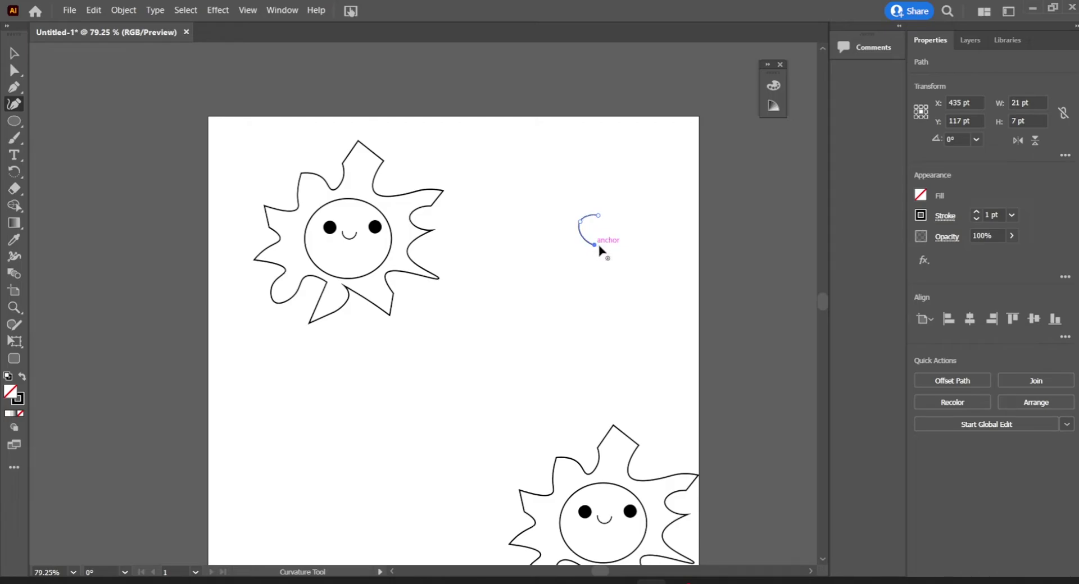
pyautogui.click(632, 213)
pyautogui.click(600, 182)
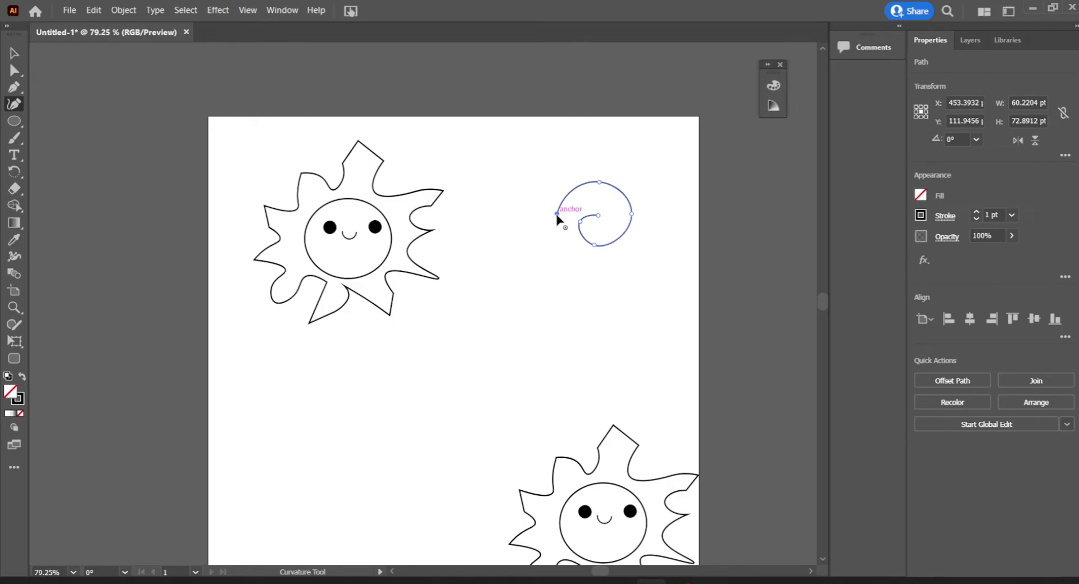
pyautogui.click(557, 214)
pyautogui.click(555, 243)
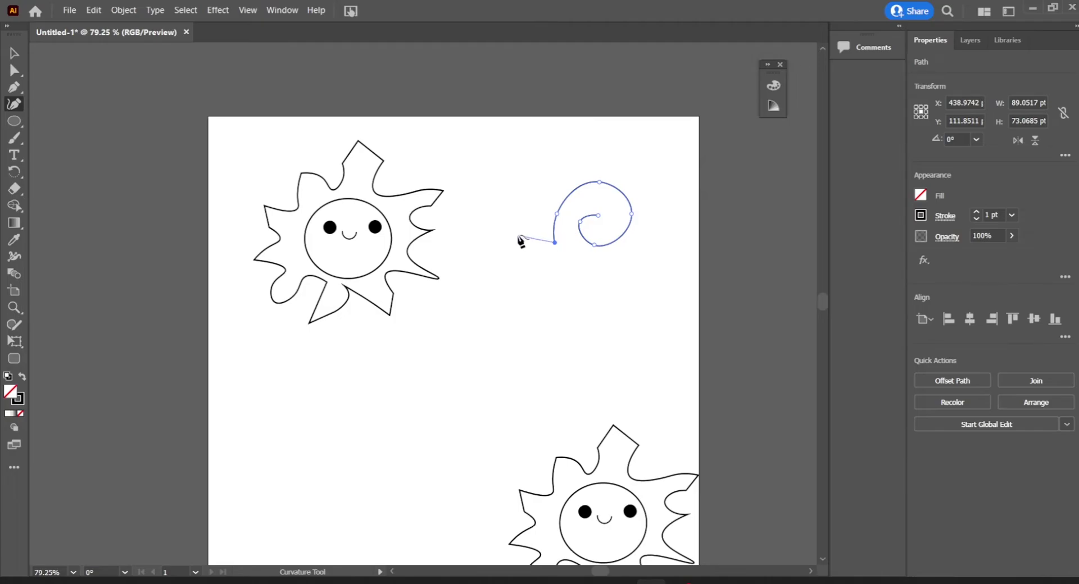
# - Continue the cloud outline from the curl with two rounded lobes down its left side, separated by a sharp corner
pyautogui.click(518, 235)
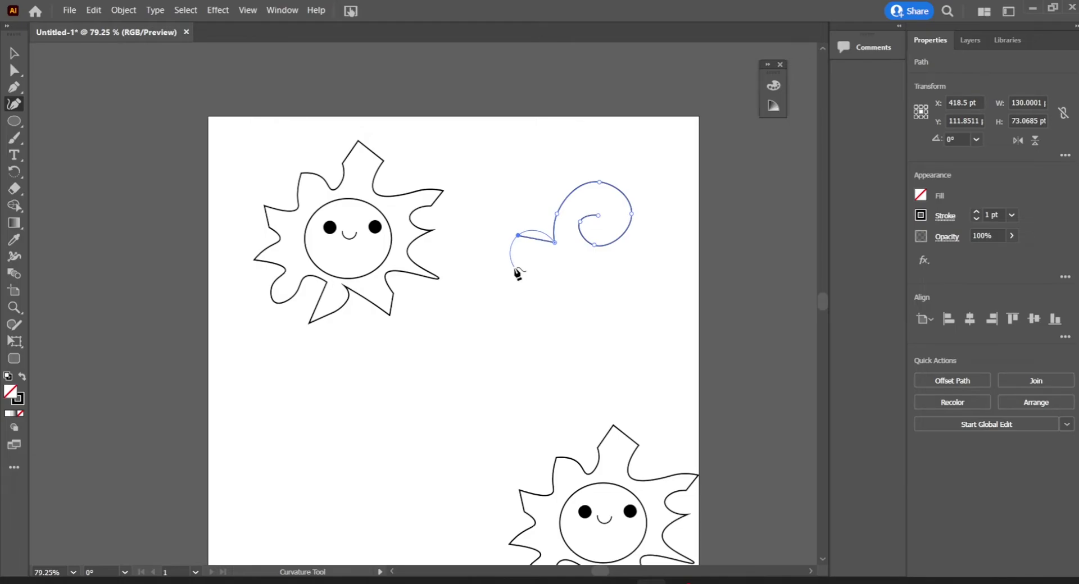
pyautogui.click(515, 269)
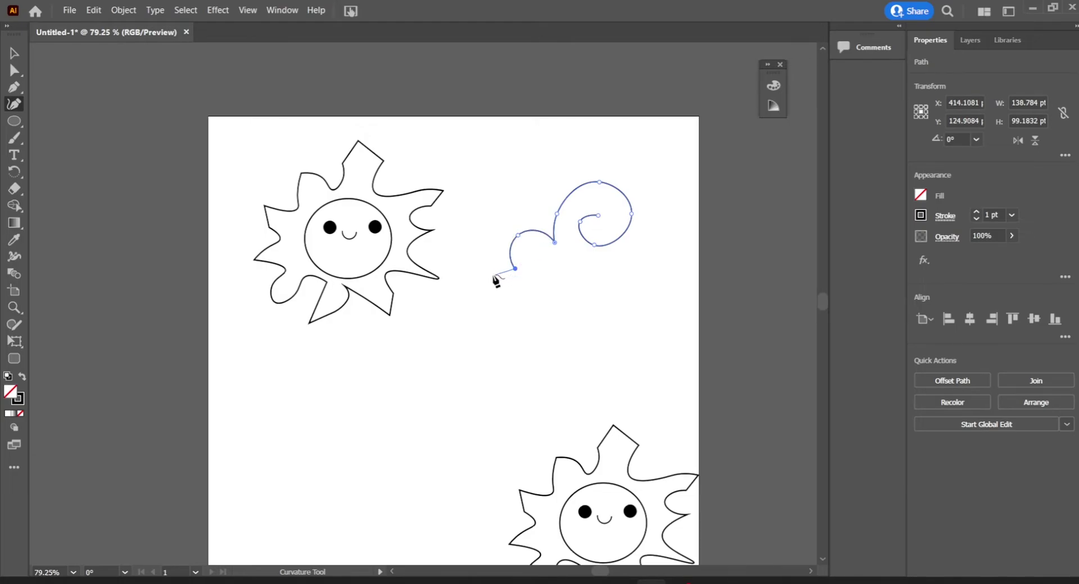
pyautogui.click(480, 279)
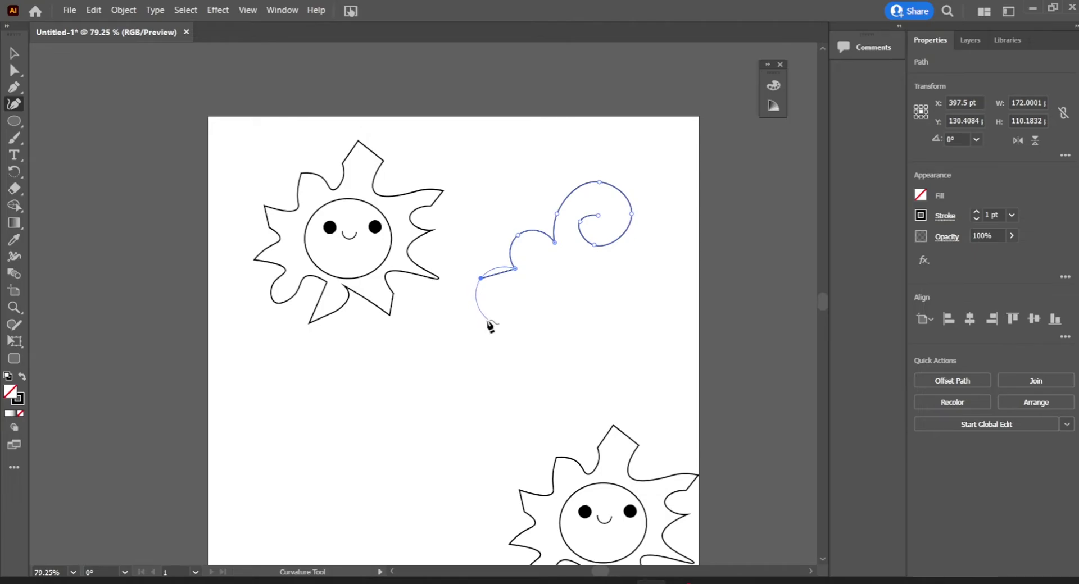
pyautogui.click(488, 320)
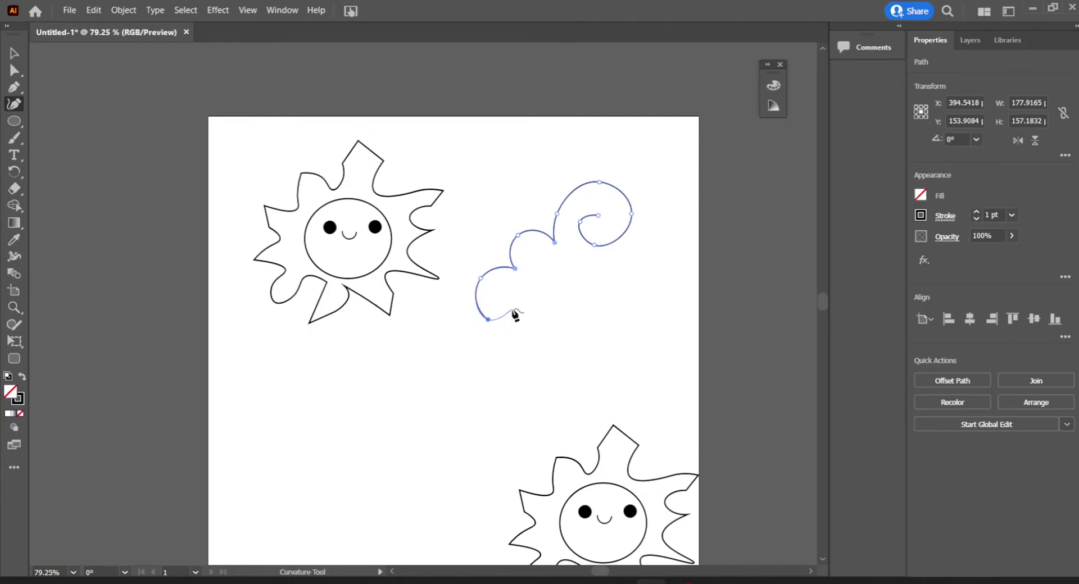
pyautogui.click(514, 309)
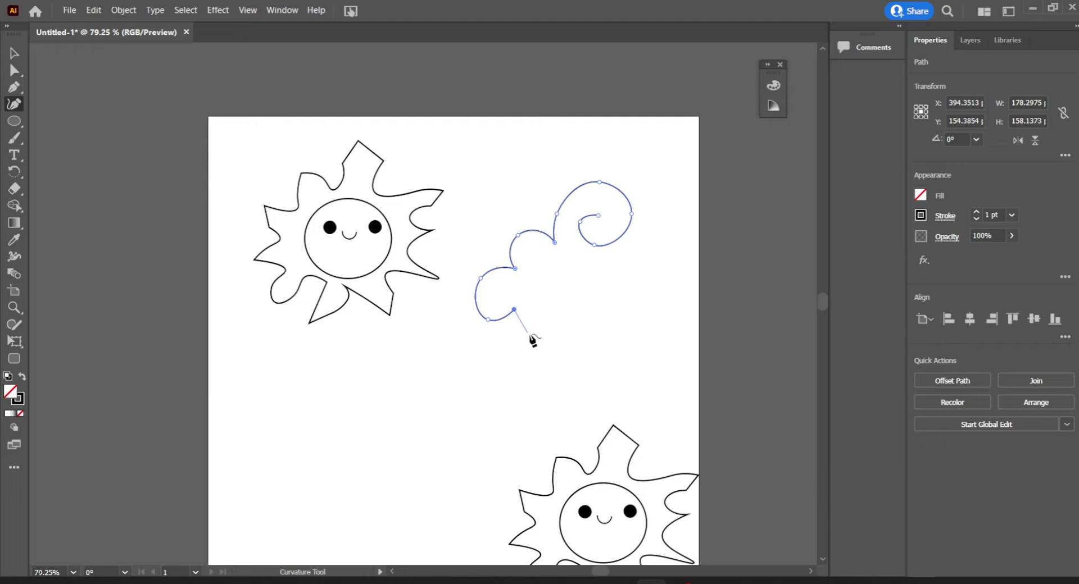
# - Add three rounded lobes along the cloud's underside, with sharp corners between them
pyautogui.click(535, 337)
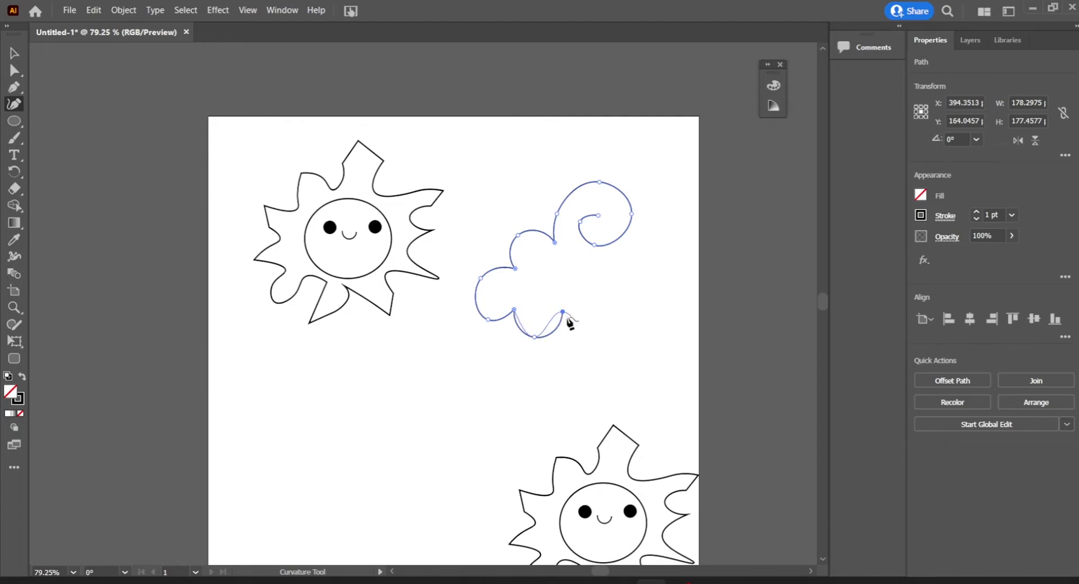
pyautogui.click(562, 312)
pyautogui.click(595, 340)
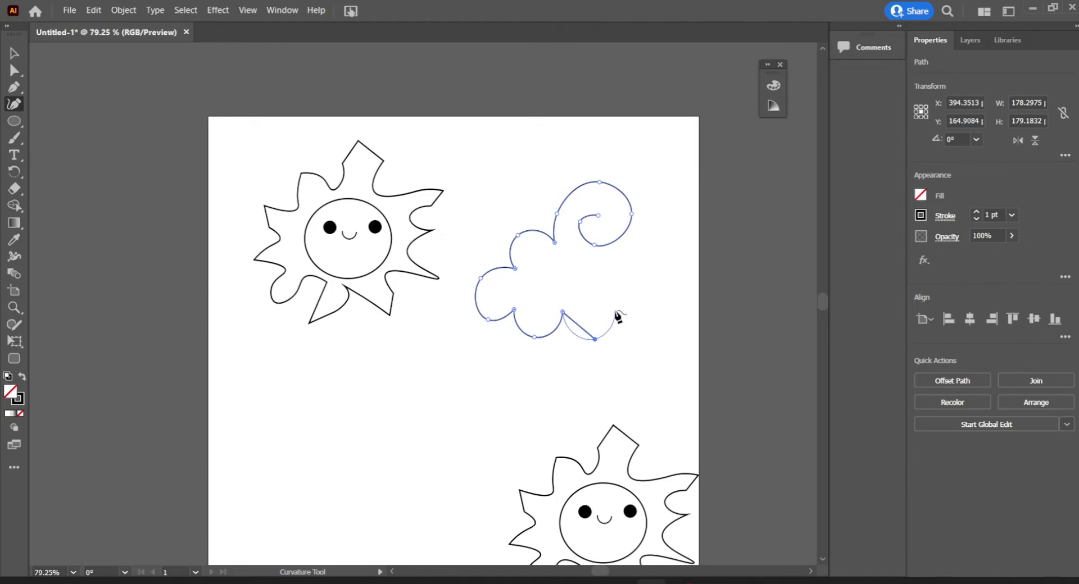
pyautogui.click(620, 312)
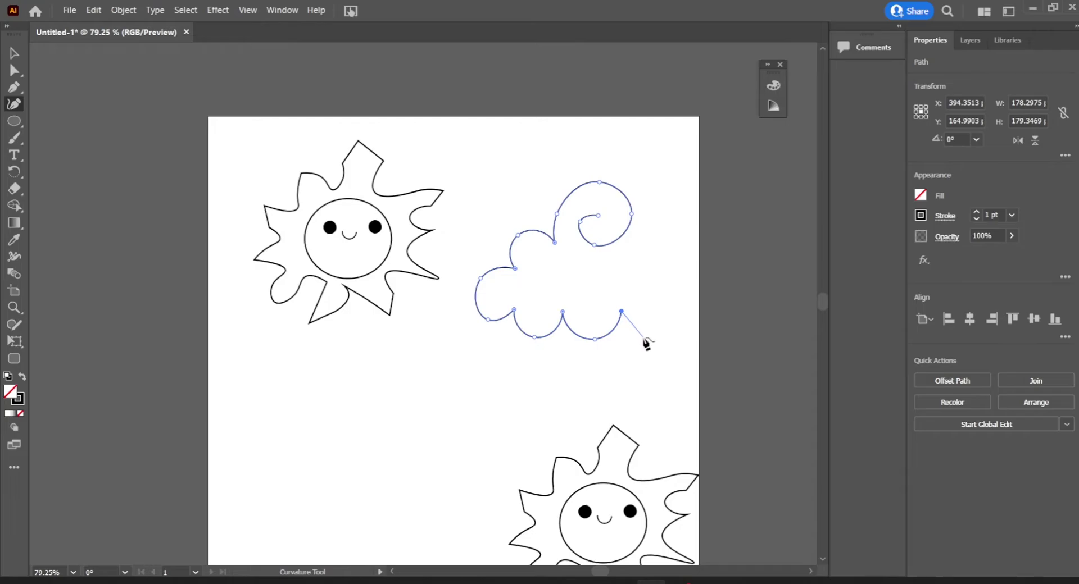
pyautogui.click(645, 338)
pyautogui.click(666, 296)
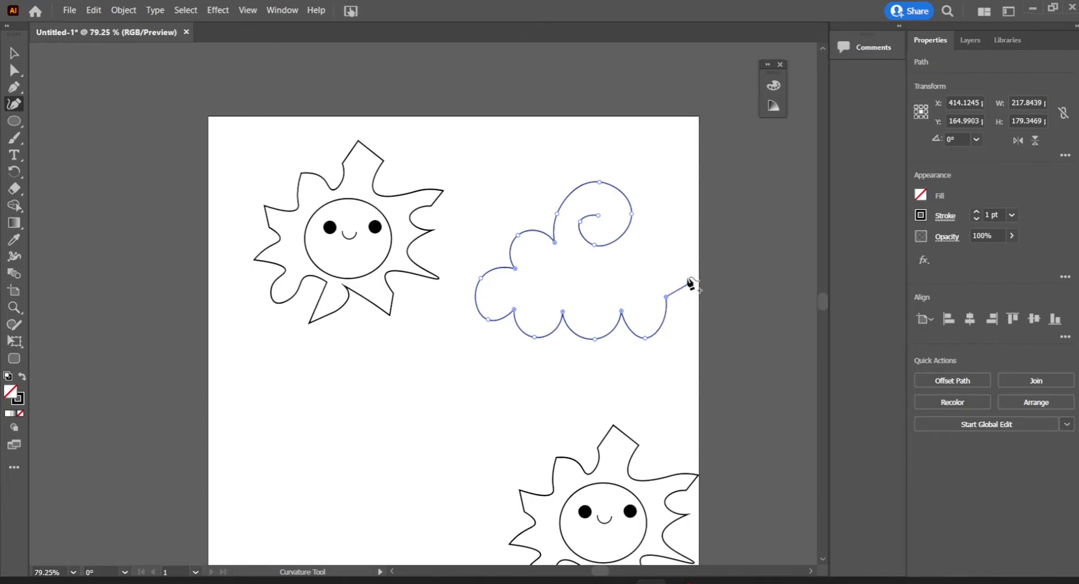
# - Draw two rounded lobes up the cloud's right side and end the path on the curl, making the cloud about 243 by 179 pt
pyautogui.click(689, 284)
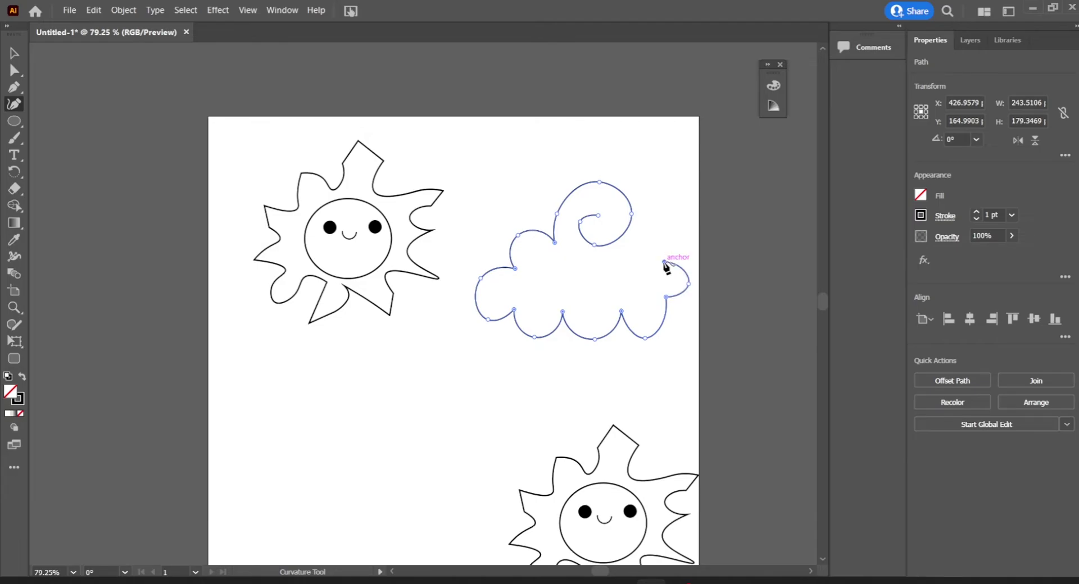
pyautogui.click(665, 262)
pyautogui.click(654, 236)
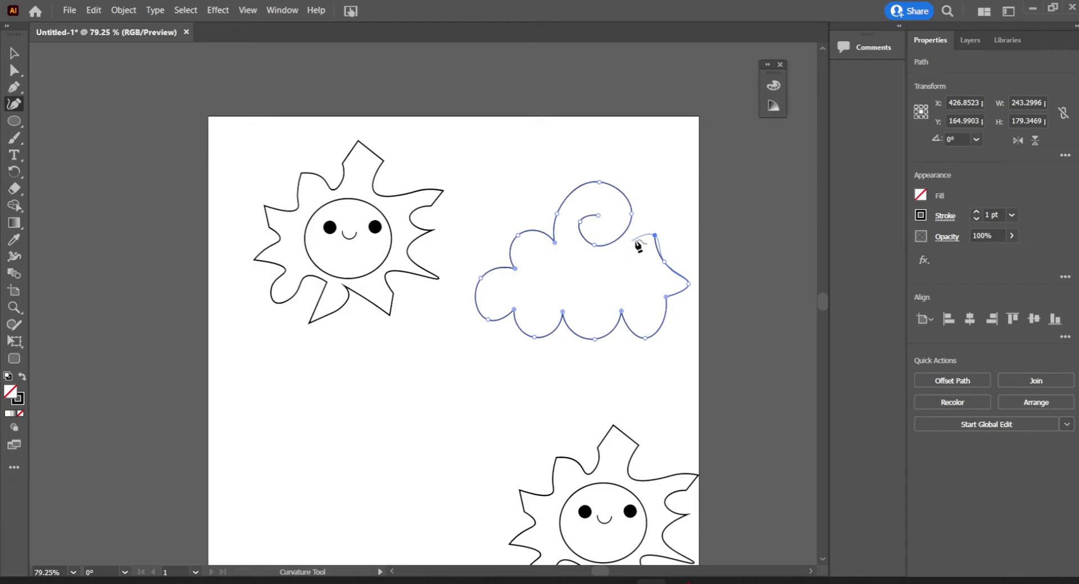
pyautogui.click(668, 265)
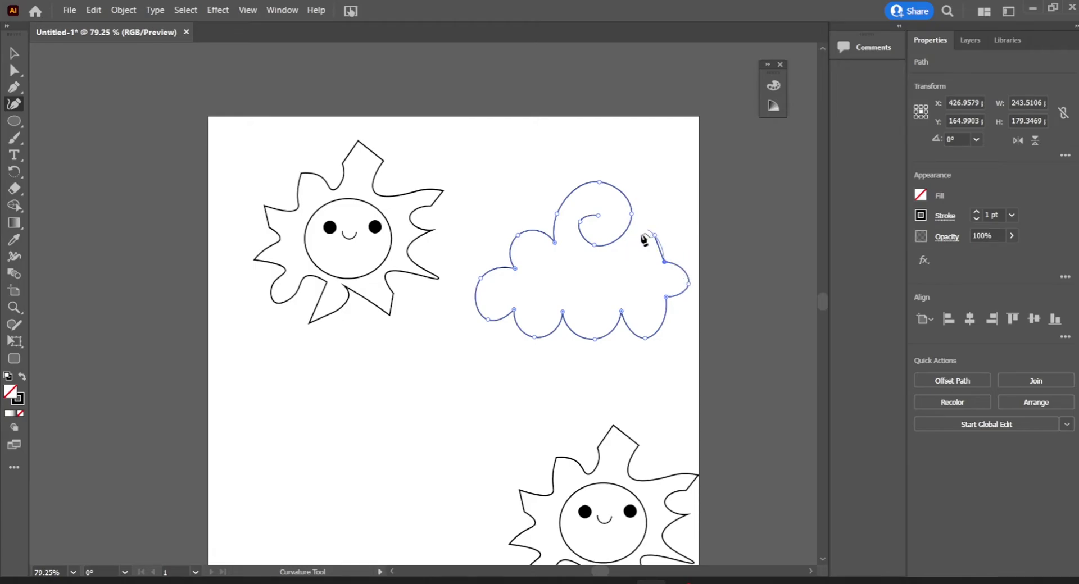
pyautogui.click(628, 245)
pyautogui.click(617, 239)
pyautogui.click(617, 239)
pyautogui.click(614, 234)
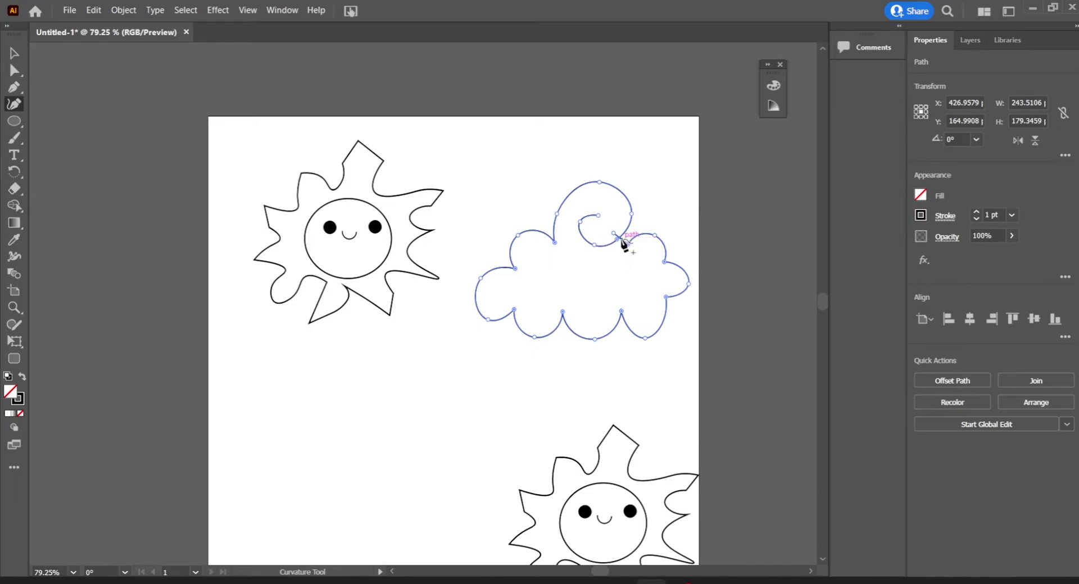
pyautogui.moveTo(613, 233); pyautogui.dragTo(616, 241)
# - Set the cloud outline's stroke to 4 pt and deselect it
pyautogui.click(15, 138)
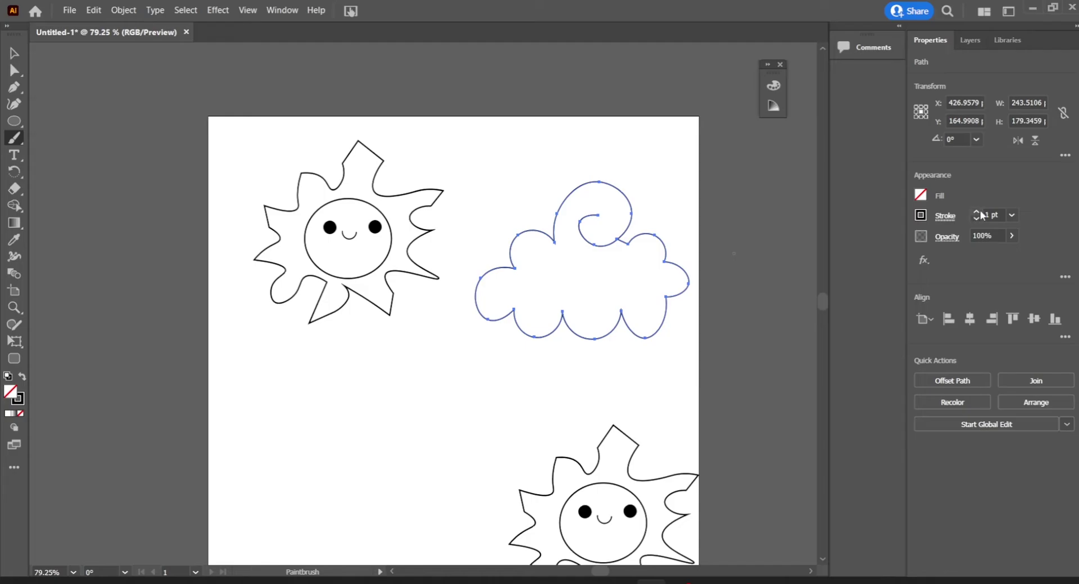
pyautogui.scroll(9, 981, 214)
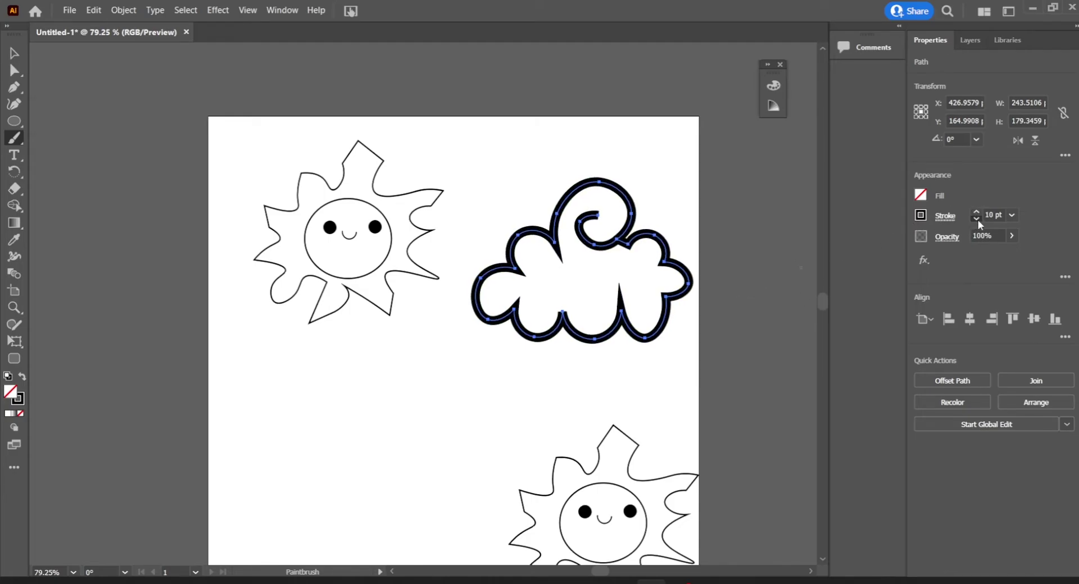
pyautogui.scroll(-6, 978, 221)
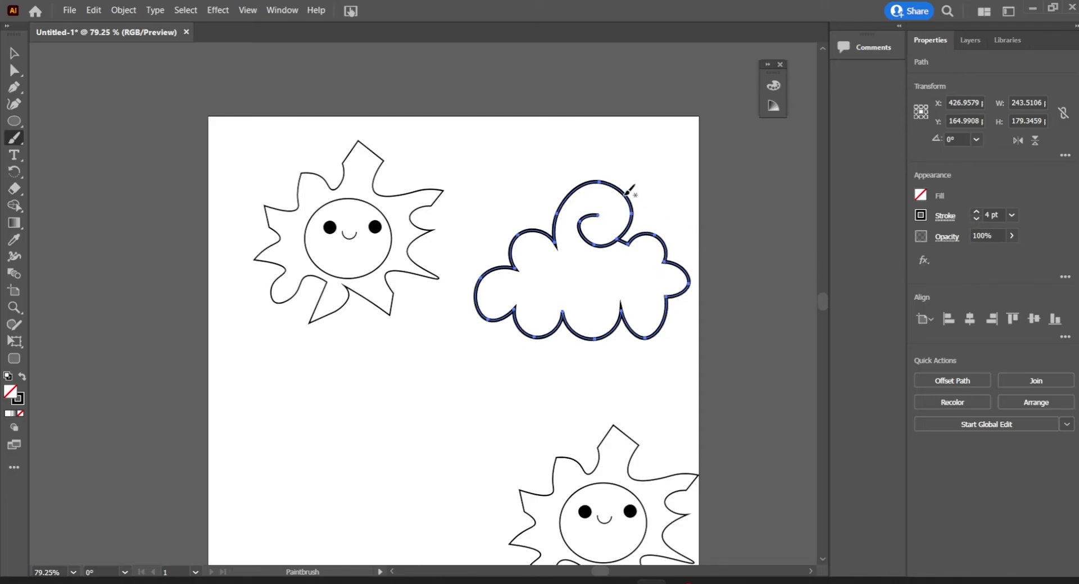
pyautogui.click(14, 53)
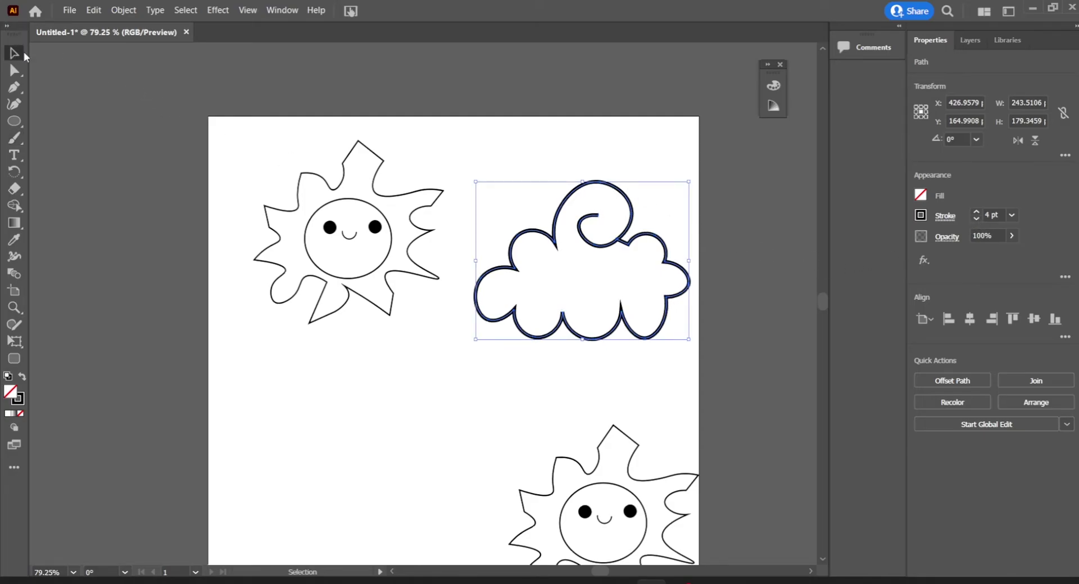
pyautogui.click(156, 160)
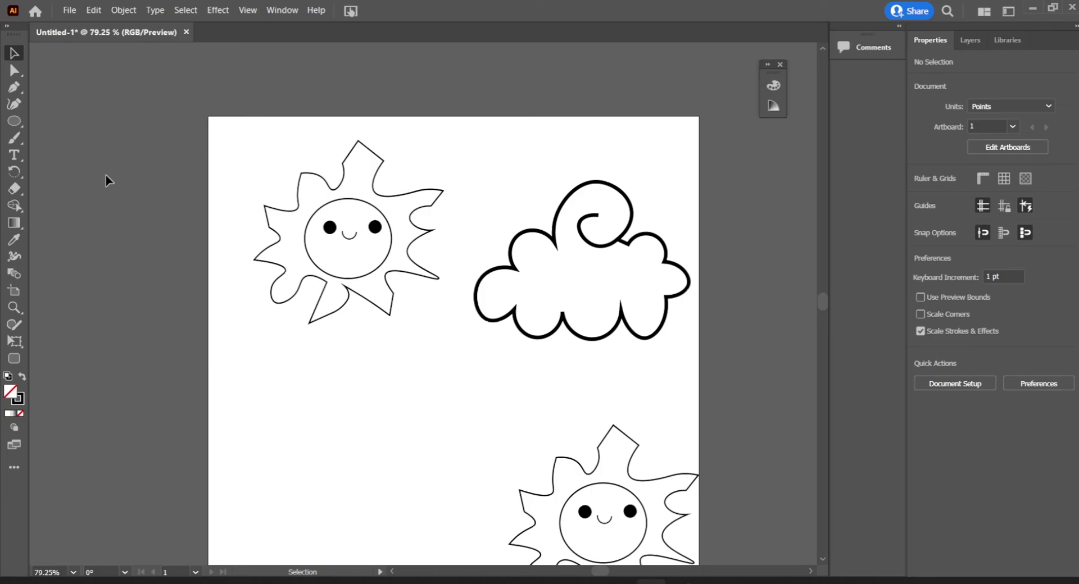
# - Paint two round dot eyes inside the cloud with the 3 pt. Round Paintbrush at a 7 pt stroke
pyautogui.click(20, 145)
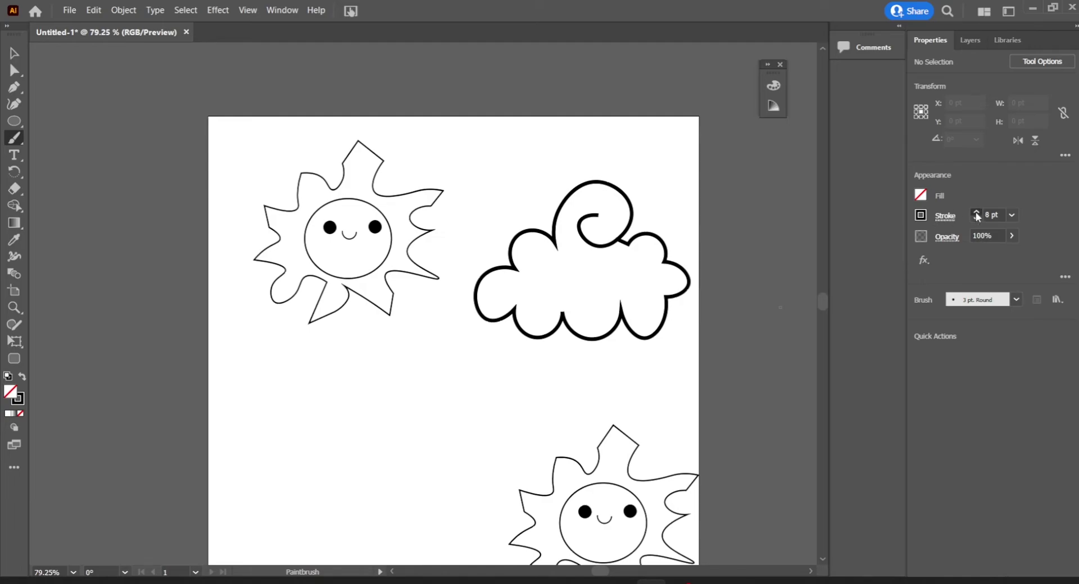
pyautogui.click(977, 214)
pyautogui.click(976, 217)
pyautogui.tripleClick(976, 222)
pyautogui.click(556, 275)
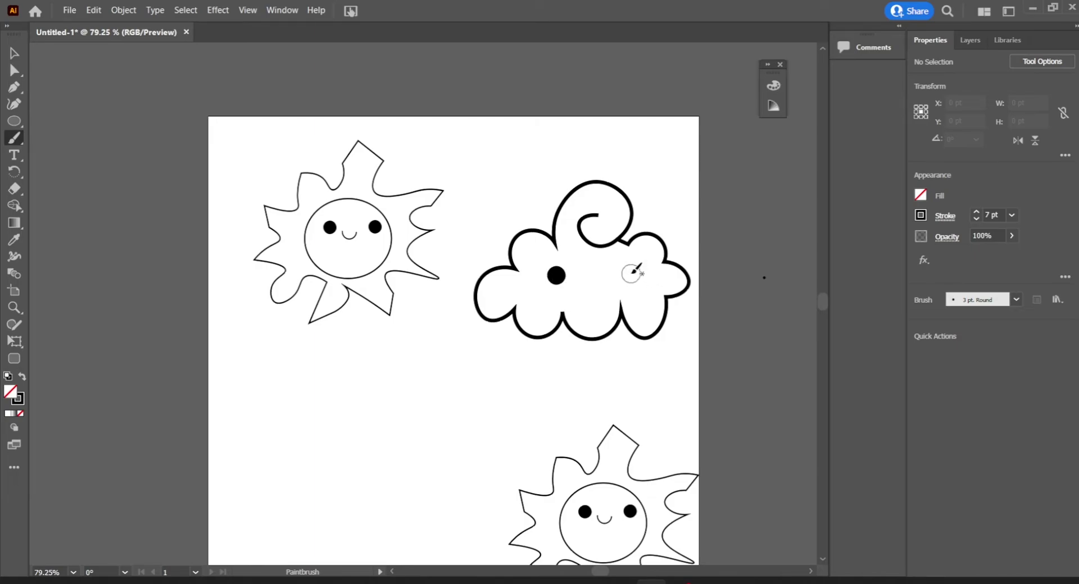
pyautogui.click(630, 274)
# - Draw a curved smile about 47 pt wide below the cloud's eyes with the Curvature tool and set its stroke to 2 pt
pyautogui.click(14, 104)
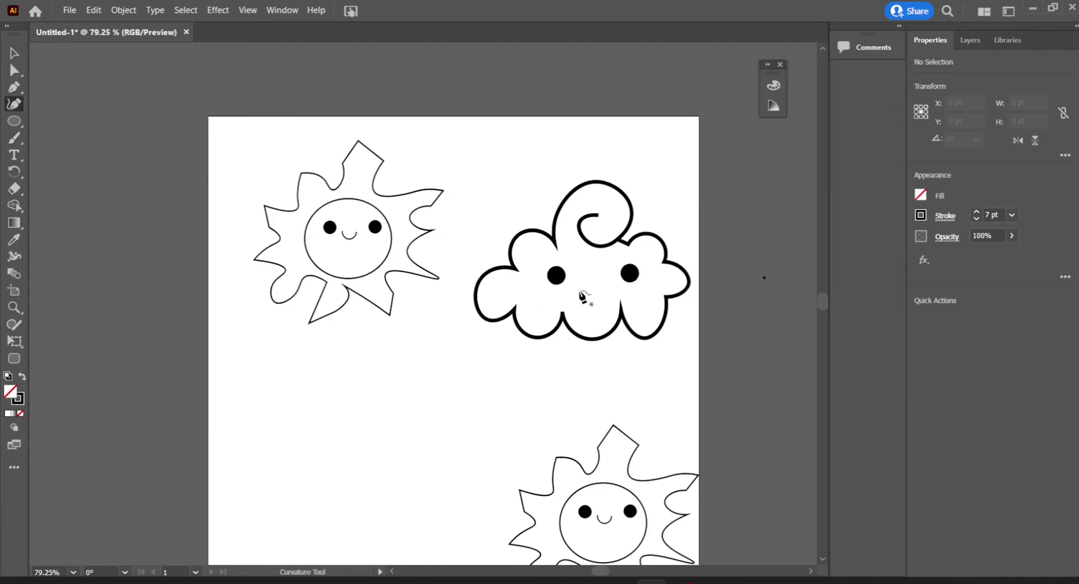
pyautogui.click(572, 292)
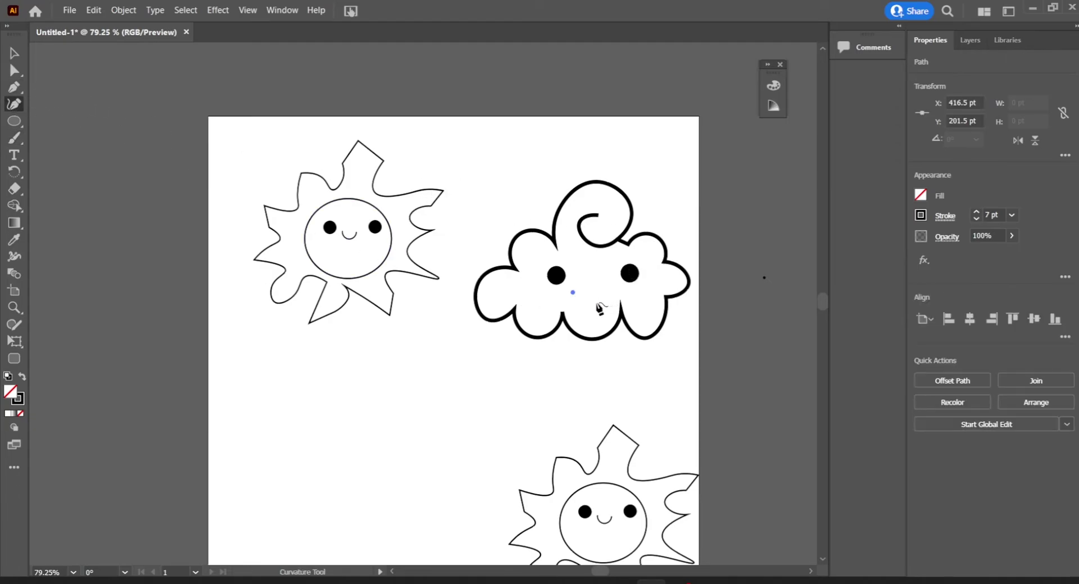
pyautogui.click(594, 302)
pyautogui.click(614, 288)
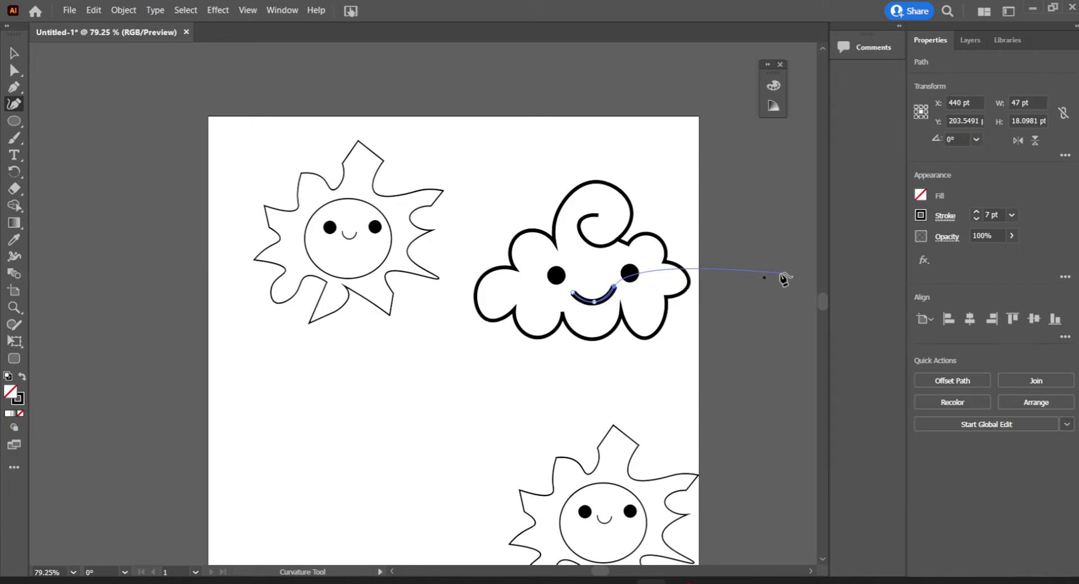
pyautogui.click(978, 223)
pyautogui.click(979, 223)
pyautogui.click(980, 224)
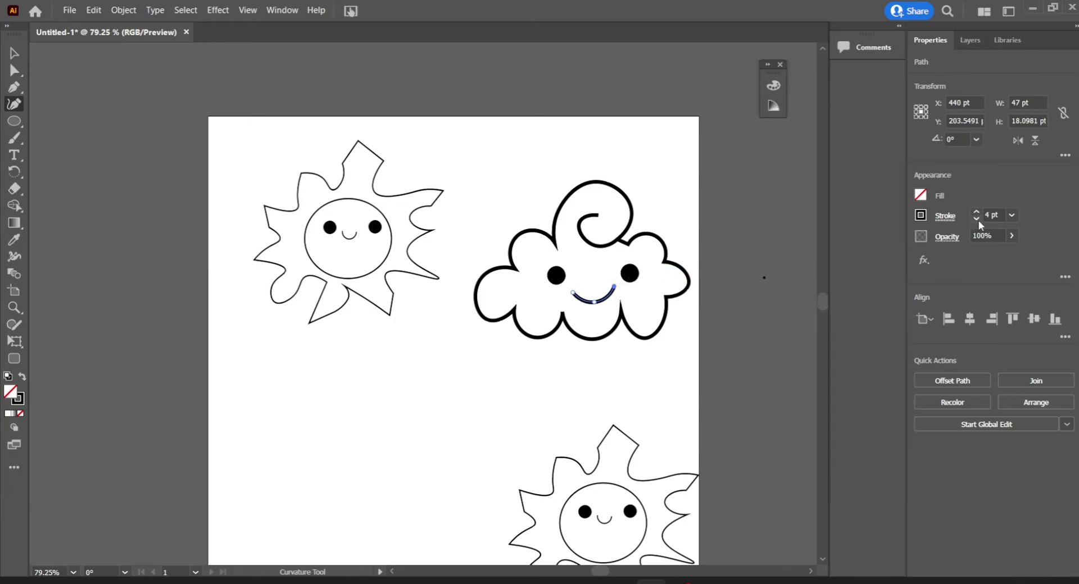
pyautogui.click(978, 220)
pyautogui.click(978, 221)
pyautogui.click(15, 53)
pyautogui.click(157, 174)
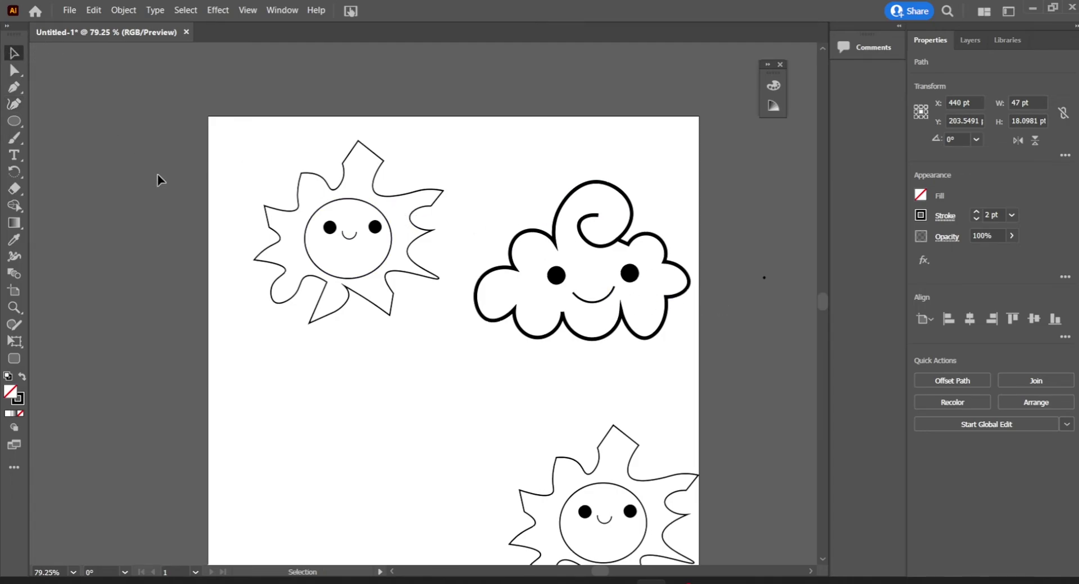
# - Nudge the cloud's smile up between the eyes, to about Y 188.5 pt, and deselect it
pyautogui.click(608, 303)
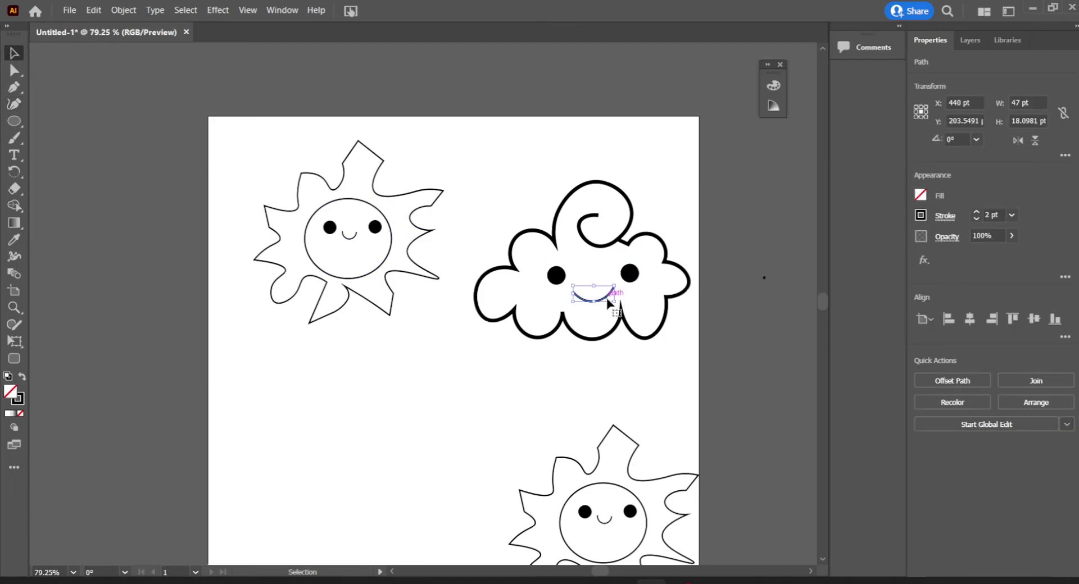
pyautogui.hotkey('shift', 'Up')
pyautogui.hotkey('shift', 'Up')
pyautogui.hotkey('shift', 'Up')
pyautogui.hotkey('shift', 'Up')
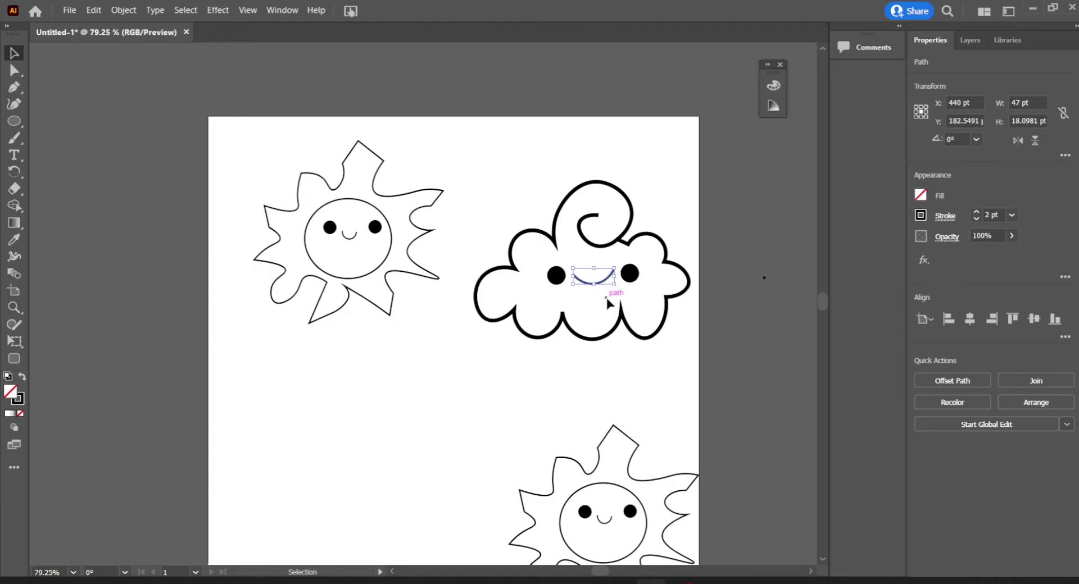
pyautogui.press('Down')
pyautogui.press('Down')
pyautogui.press('Down')
pyautogui.press('Down')
pyautogui.press('Down')
pyautogui.press('Down')
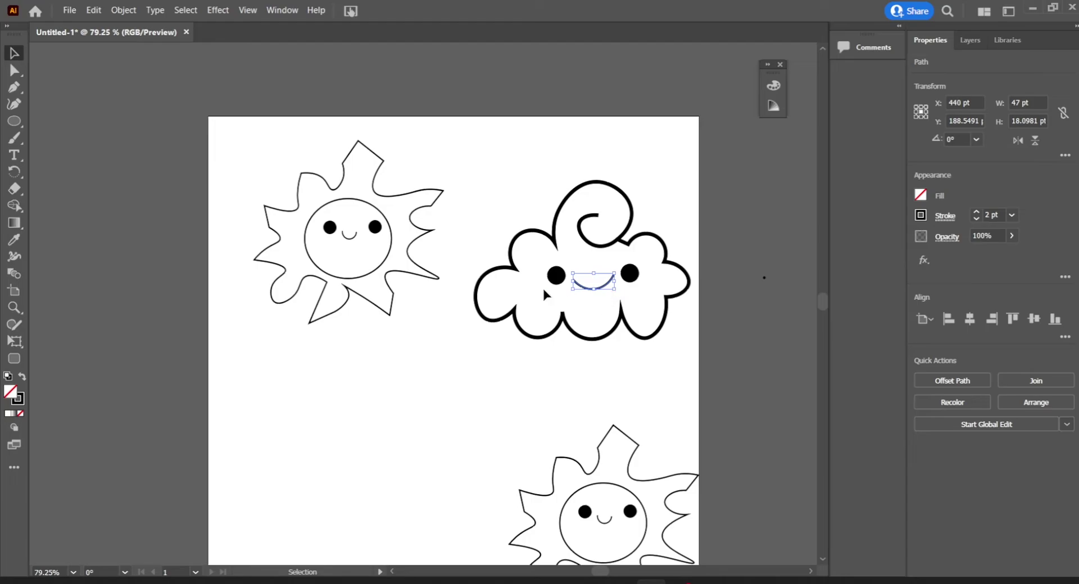
pyautogui.click(162, 263)
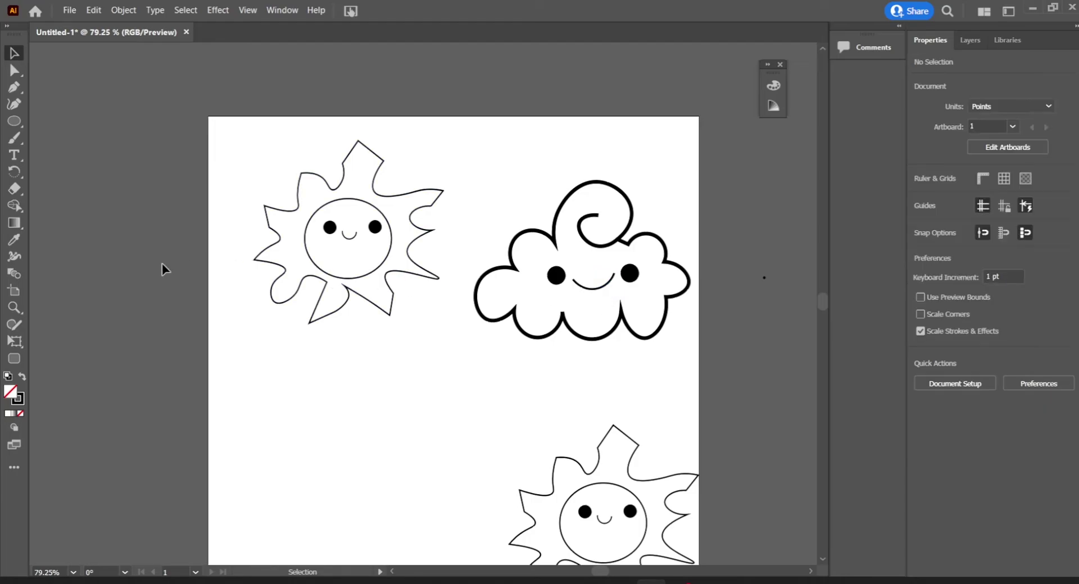
pyautogui.click(354, 245)
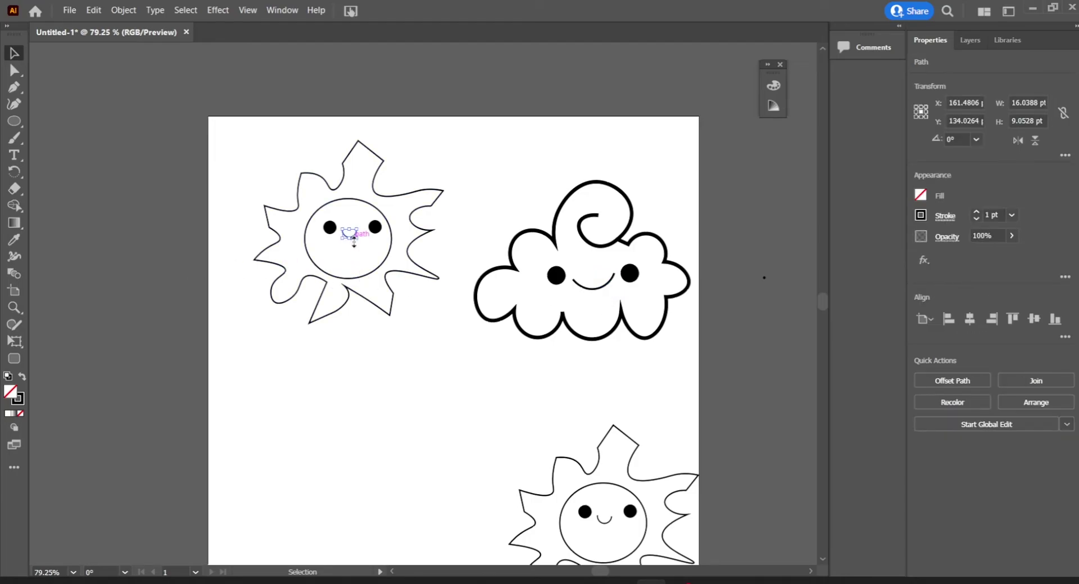
pyautogui.click(194, 242)
pyautogui.hscroll(-2, 196, 246)
pyautogui.hscroll(-1, 194, 247)
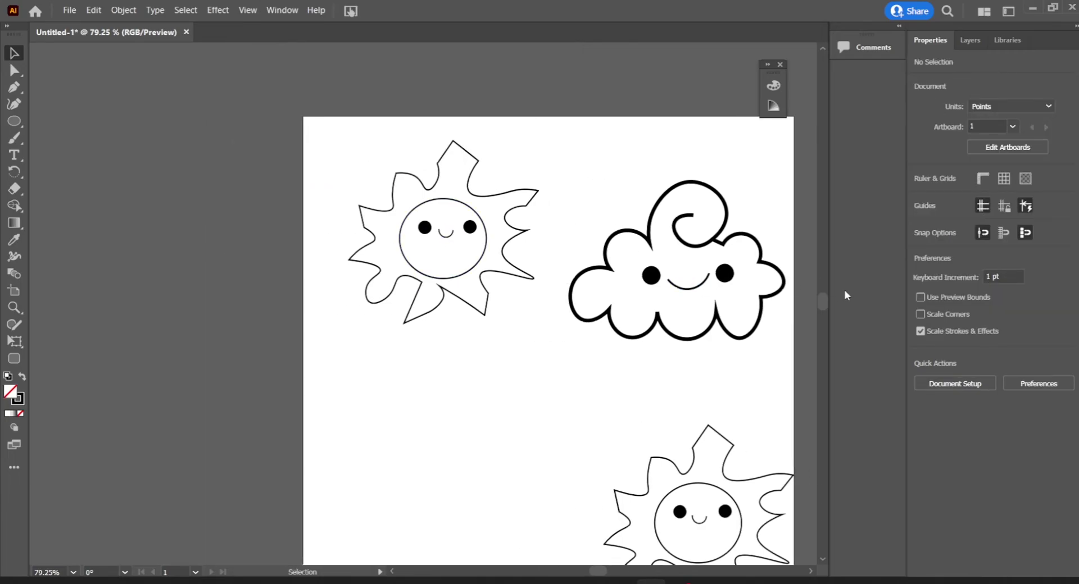
pyautogui.scroll(1, 821, 302)
pyautogui.scroll(-2, 821, 303)
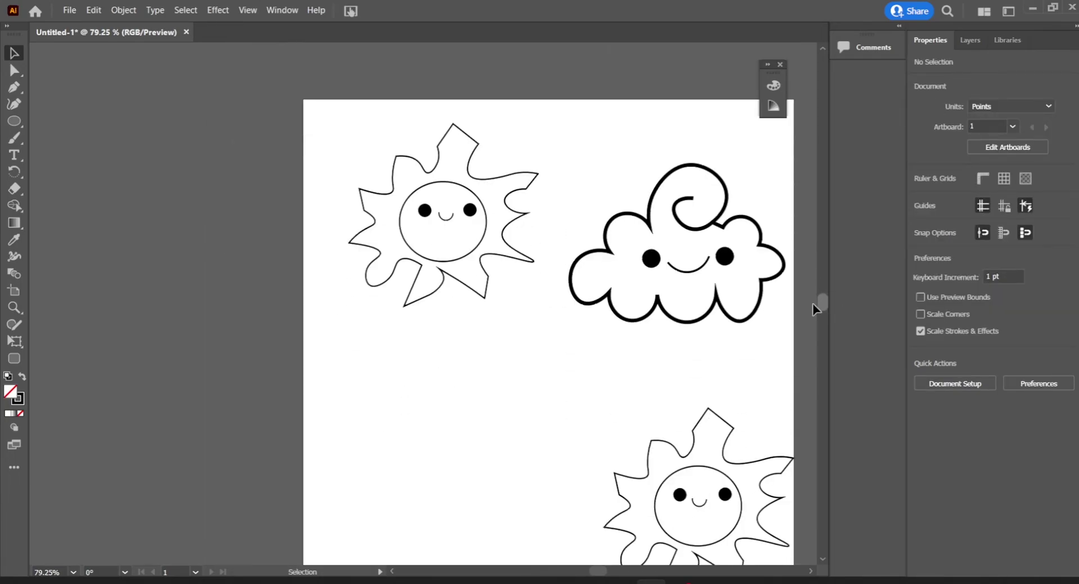
# - Duplicate the smiling cloud with its face into the empty lower-left area of the artboard, beside the lower sun, and deselect it
pyautogui.moveTo(557, 136); pyautogui.dragTo(764, 342)
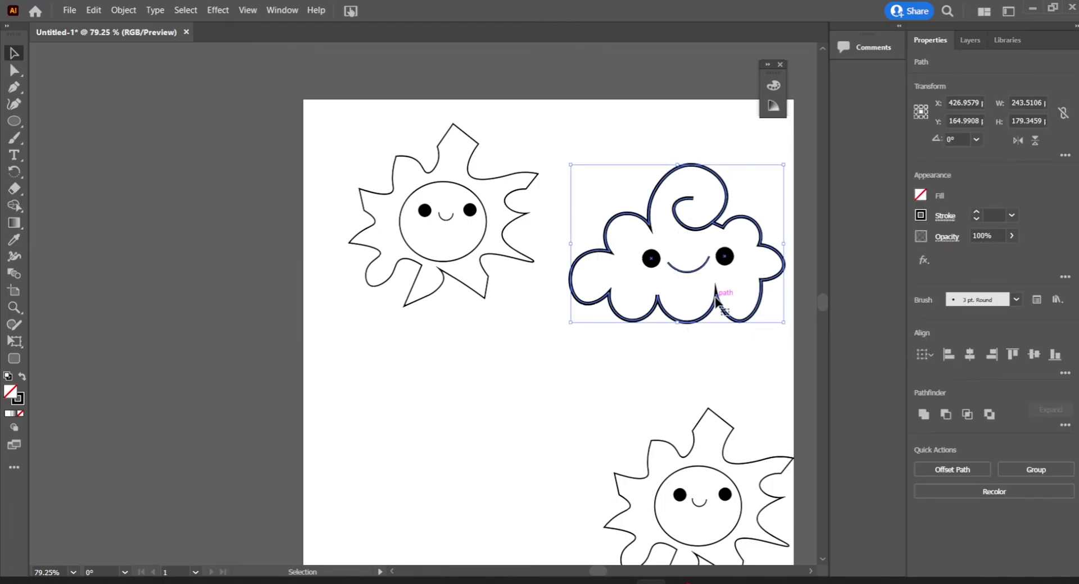
pyautogui.moveTo(716, 301); pyautogui.dragTo(490, 560)
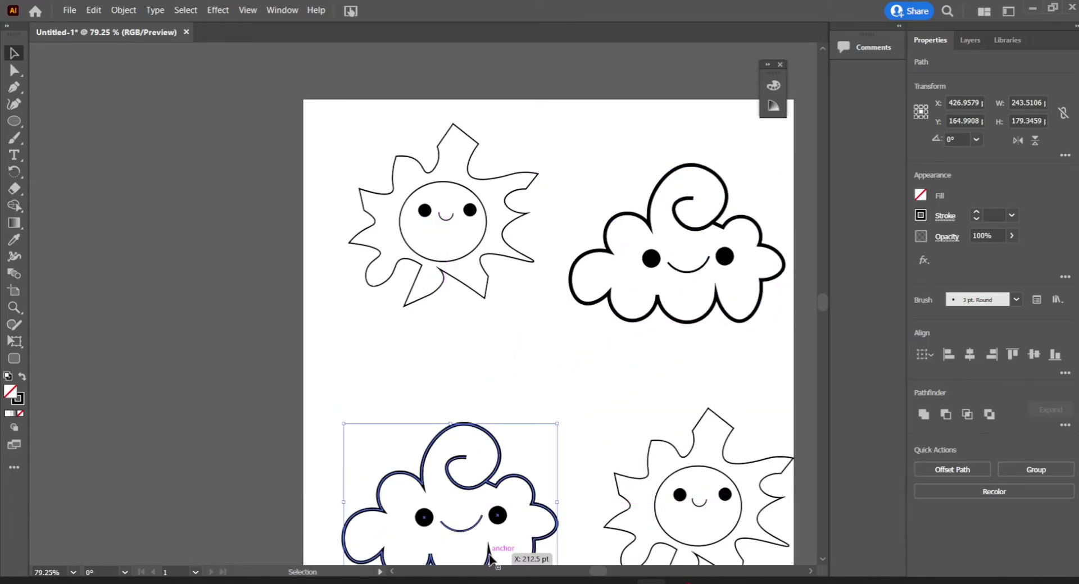
pyautogui.click(753, 357)
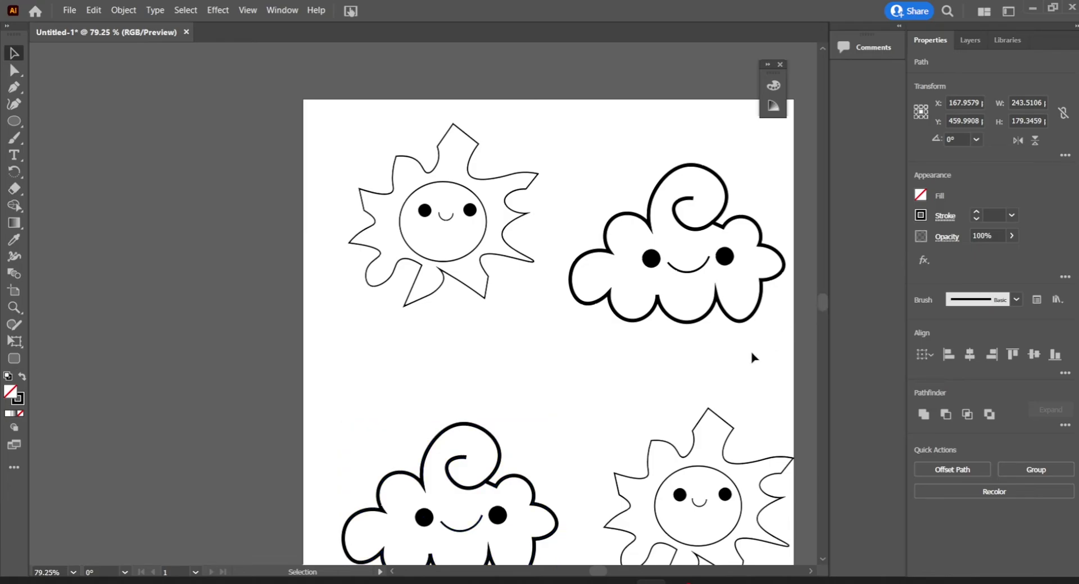
# - Select the whole lower-right sun with its face and nudge it up to Y 442.5 pt
pyautogui.scroll(-2, 824, 304)
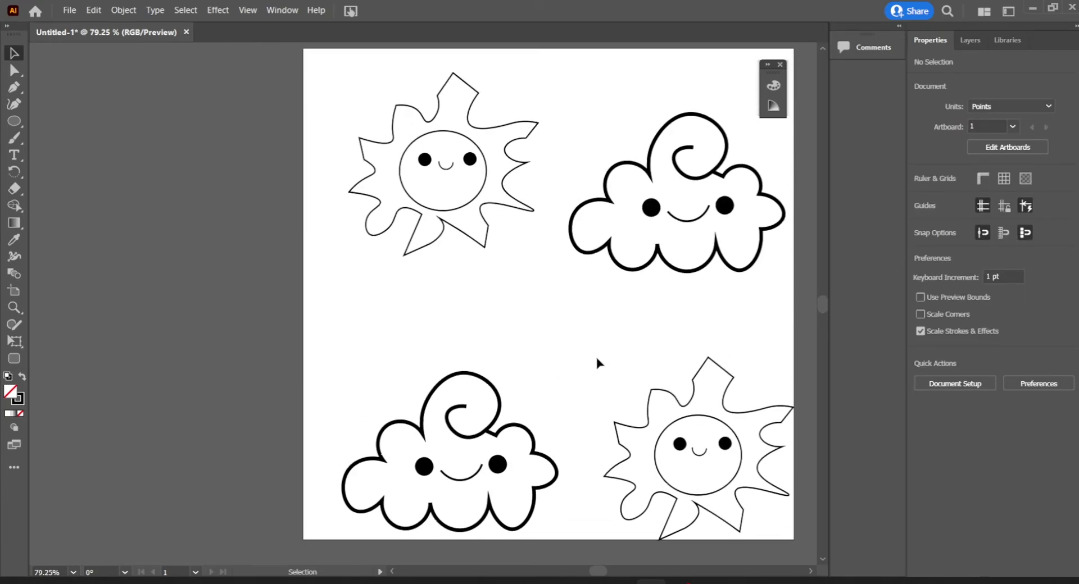
pyautogui.moveTo(582, 350); pyautogui.dragTo(796, 528)
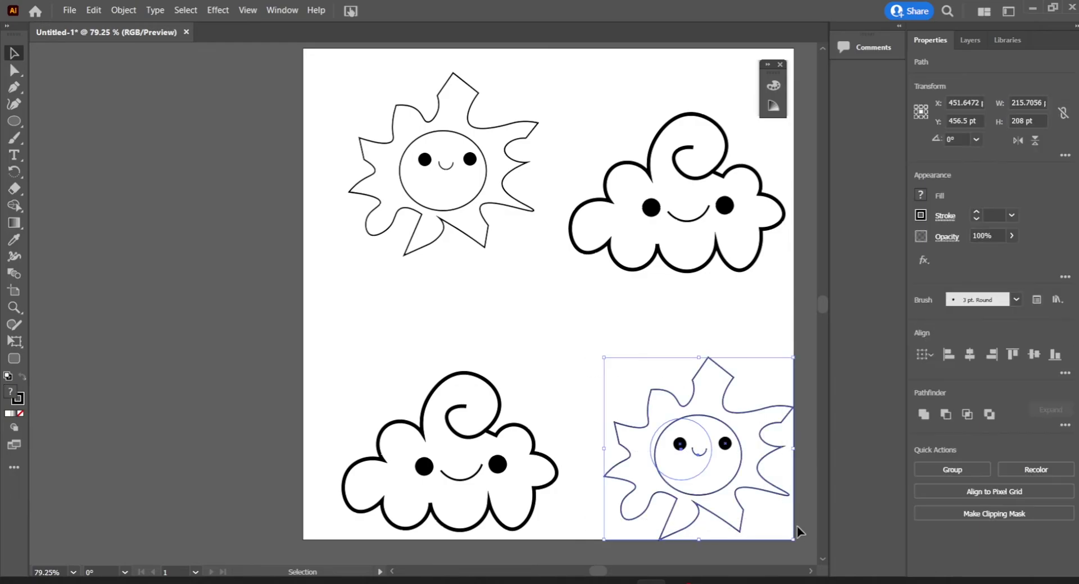
pyautogui.press('Up')
pyautogui.press('Up')
pyautogui.press('Up')
pyautogui.press('Up')
pyautogui.press('Up')
pyautogui.press('Up')
pyautogui.press('Up')
pyautogui.press('Up')
pyautogui.press('Up')
pyautogui.press('Up')
pyautogui.press('Up')
pyautogui.press('Up')
pyautogui.press('Up')
pyautogui.press('Up')
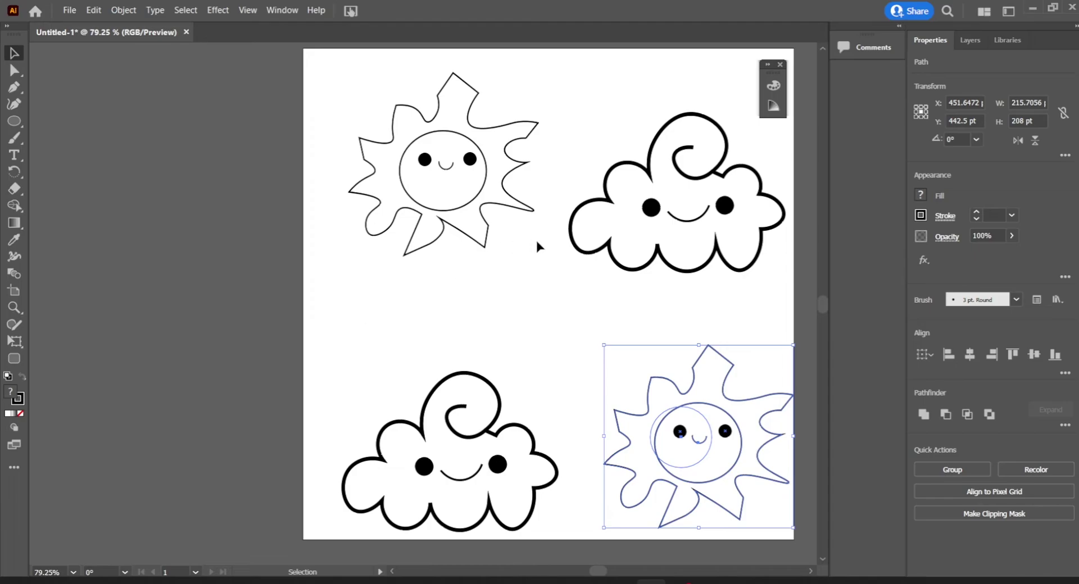
# - Select the whole upper-left sun with its face, move it to about X 130.6 pt, Y 166.5 pt, and deselect it
pyautogui.moveTo(501, 243); pyautogui.dragTo(340, 104)
pyautogui.moveTo(329, 57); pyautogui.dragTo(349, 210)
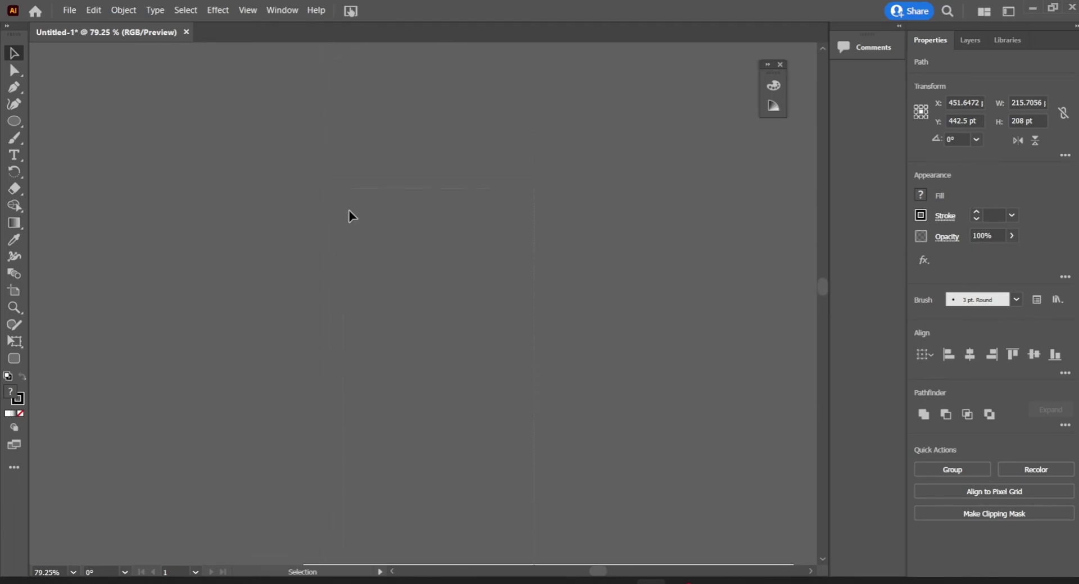
pyautogui.moveTo(397, 542); pyautogui.dragTo(336, 315)
pyautogui.hotkey('shift', 'Left')
pyautogui.hotkey('shift', 'Left')
pyautogui.hotkey('shift', 'Left')
pyautogui.hotkey('shift', 'Left')
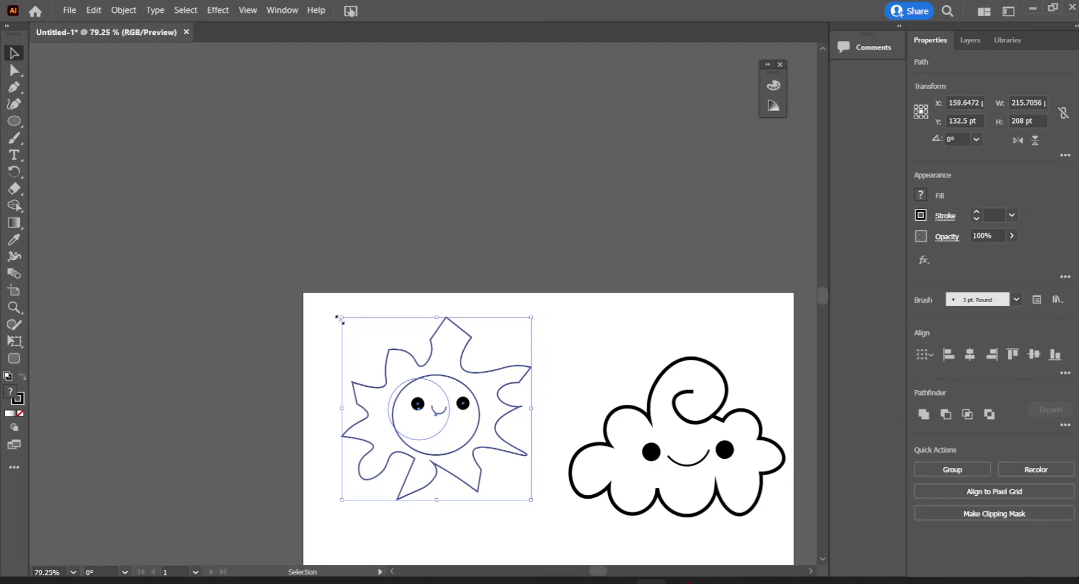
pyautogui.hotkey('shift', 'Left')
pyautogui.hotkey('shift', 'Left')
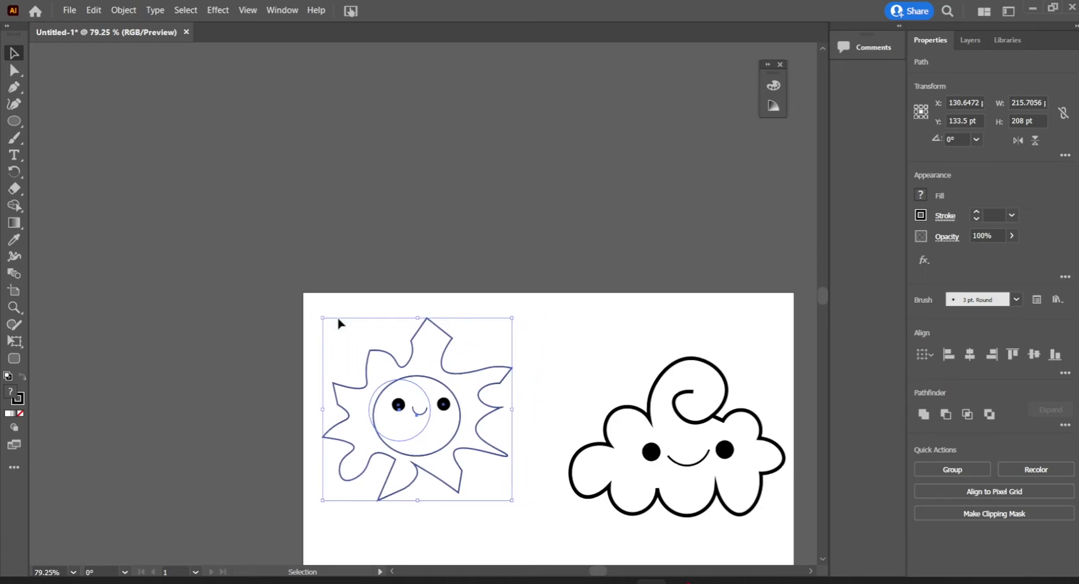
pyautogui.press('Down')
pyautogui.press('Down')
pyautogui.press('Down')
pyautogui.press('Down')
pyautogui.press('Down')
pyautogui.press('Down')
pyautogui.press('Down')
pyautogui.press('Down')
pyautogui.press('Down')
pyautogui.press('Down')
pyautogui.press('Down')
pyautogui.press('Down')
pyautogui.press('Down')
pyautogui.press('Down')
pyautogui.press('Down')
pyautogui.press('Down')
pyautogui.press('Down')
pyautogui.press('Down')
pyautogui.press('Down')
pyautogui.press('Down')
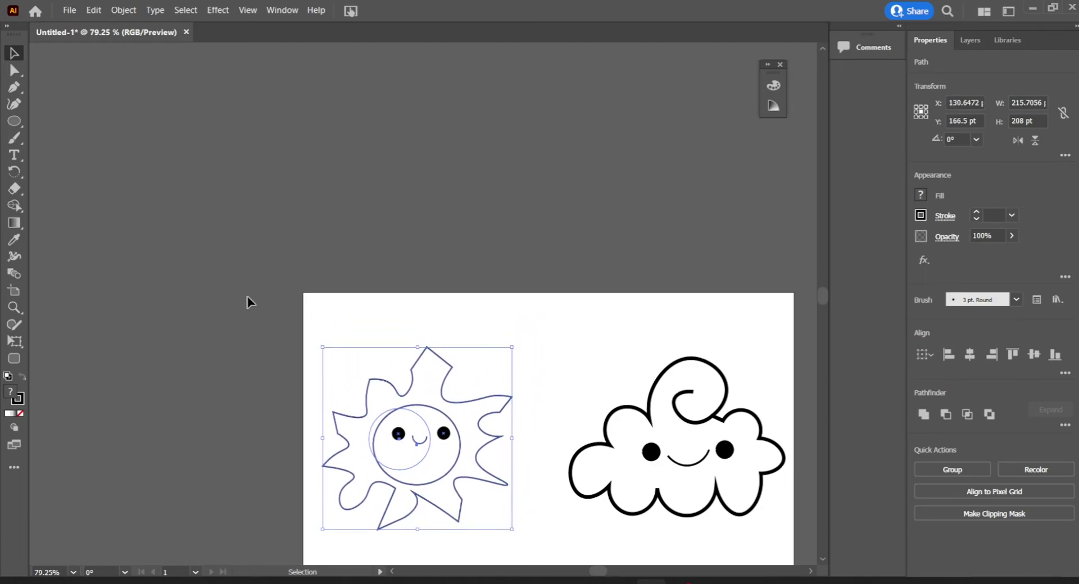
pyautogui.click(207, 330)
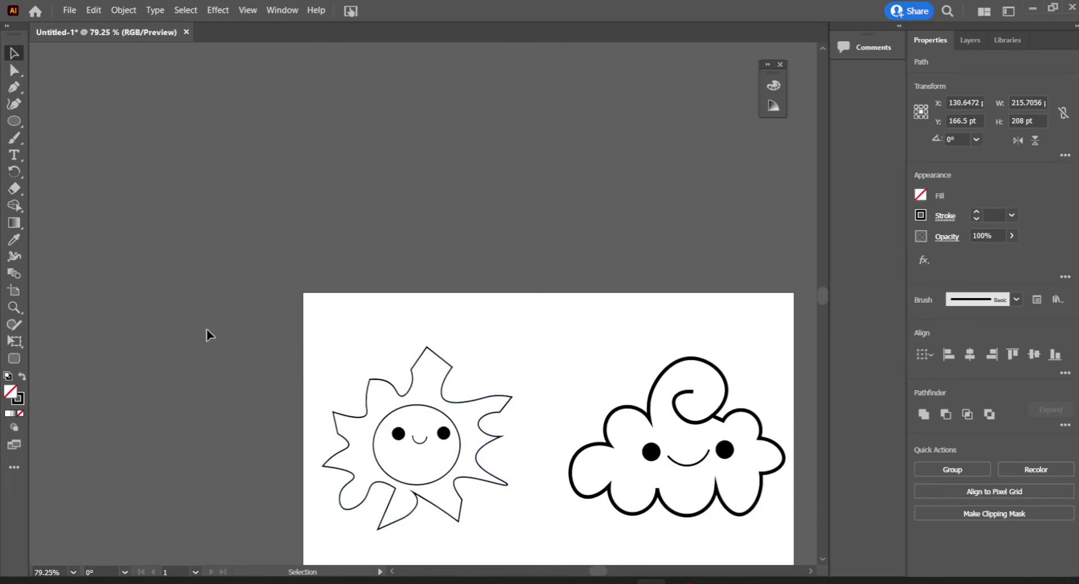
pyautogui.moveTo(824, 292); pyautogui.dragTo(826, 303)
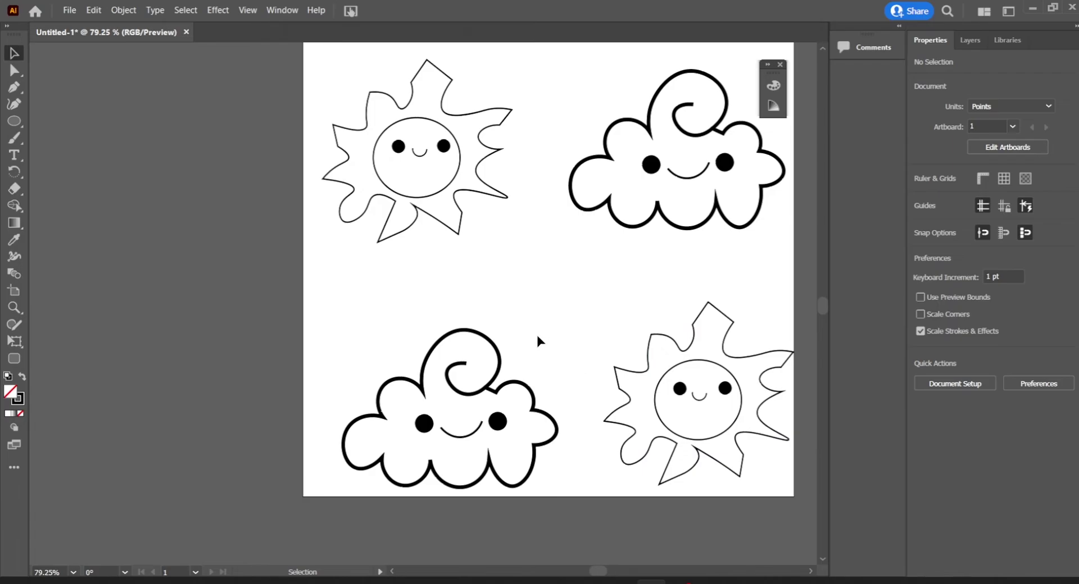
pyautogui.moveTo(526, 291); pyautogui.dragTo(527, 321)
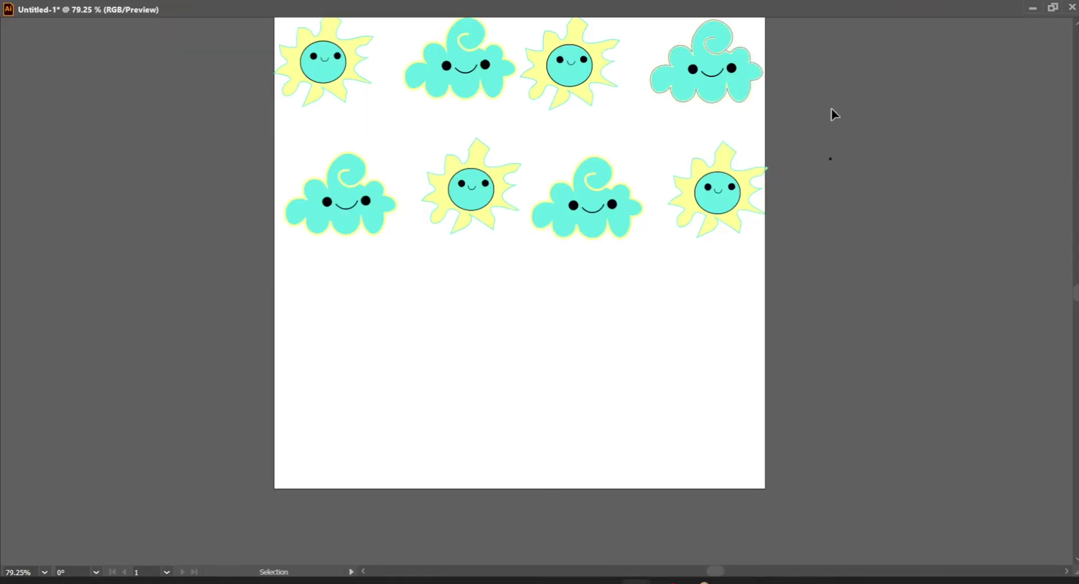
# - Duplicate the two rows of coloured suns and clouds into the empty lower half of the artboard and deselect the copies
pyautogui.scroll(2, 1075, 289)
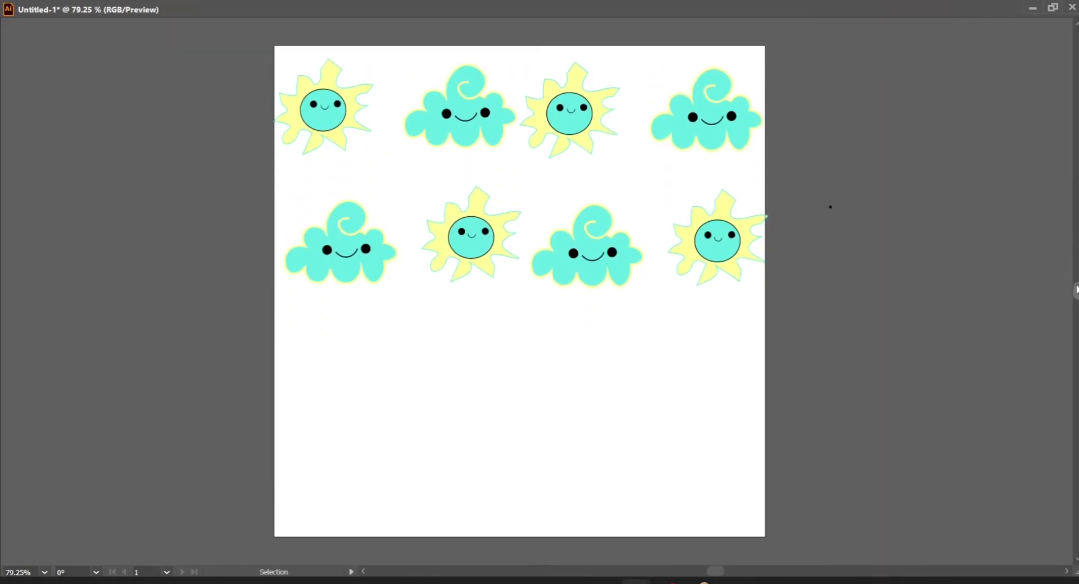
pyautogui.scroll(-1, 519, 284)
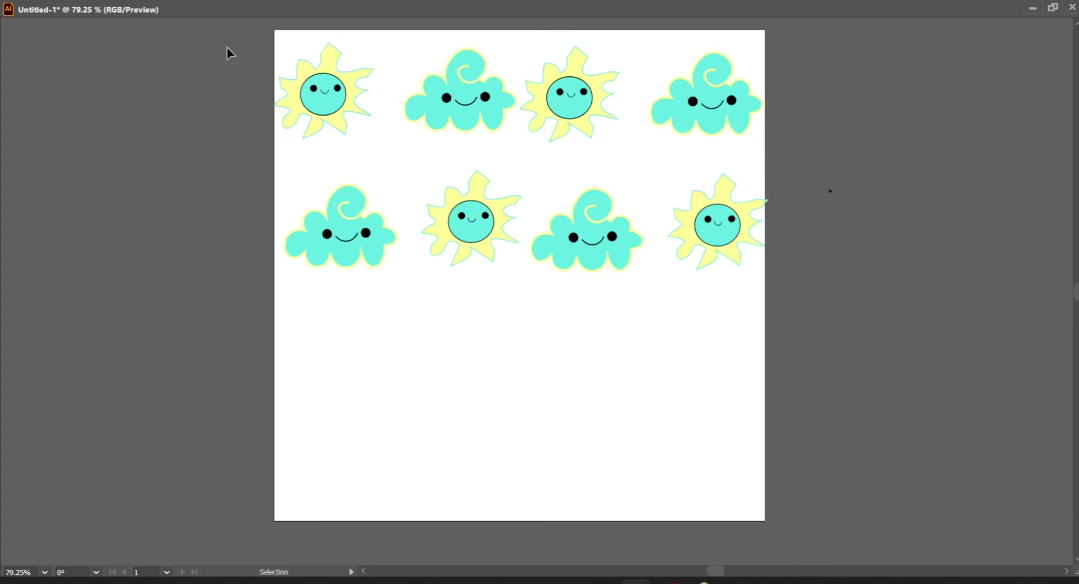
pyautogui.moveTo(227, 47); pyautogui.dragTo(759, 273)
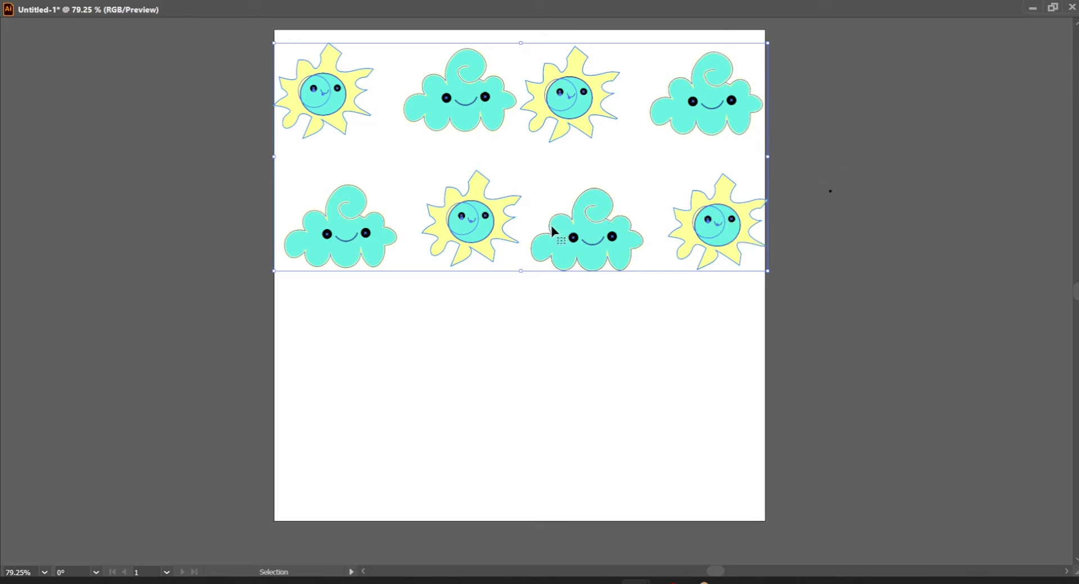
pyautogui.moveTo(553, 231); pyautogui.dragTo(543, 477)
pyautogui.click(923, 349)
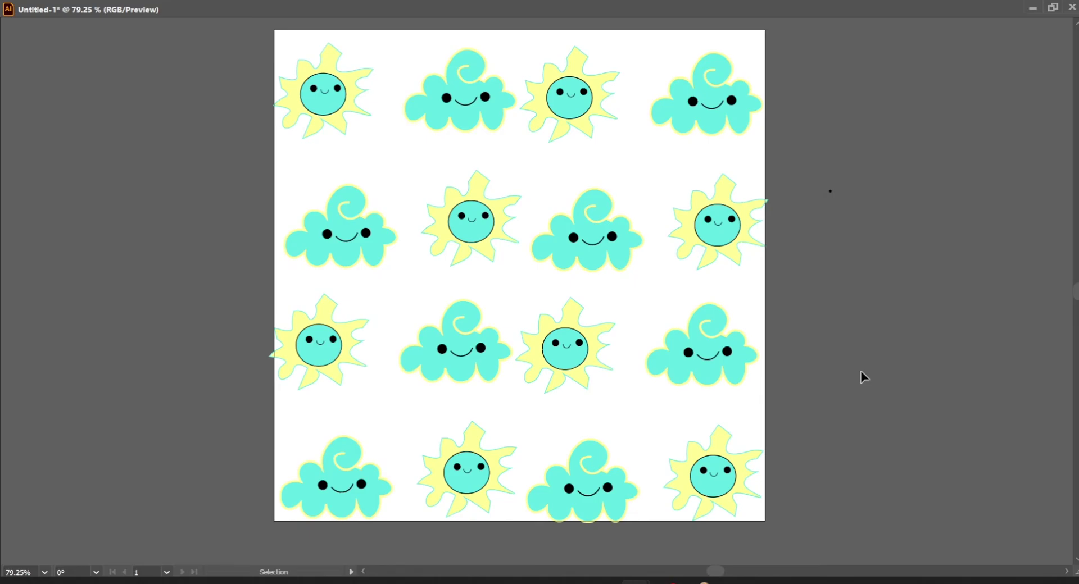
# - Switch to cloud and sun pattern.ai, draw a 75 by 560 pt rectangle on Layer 2 over the rightmost column, and show its properties
pyautogui.moveTo(635, 582)
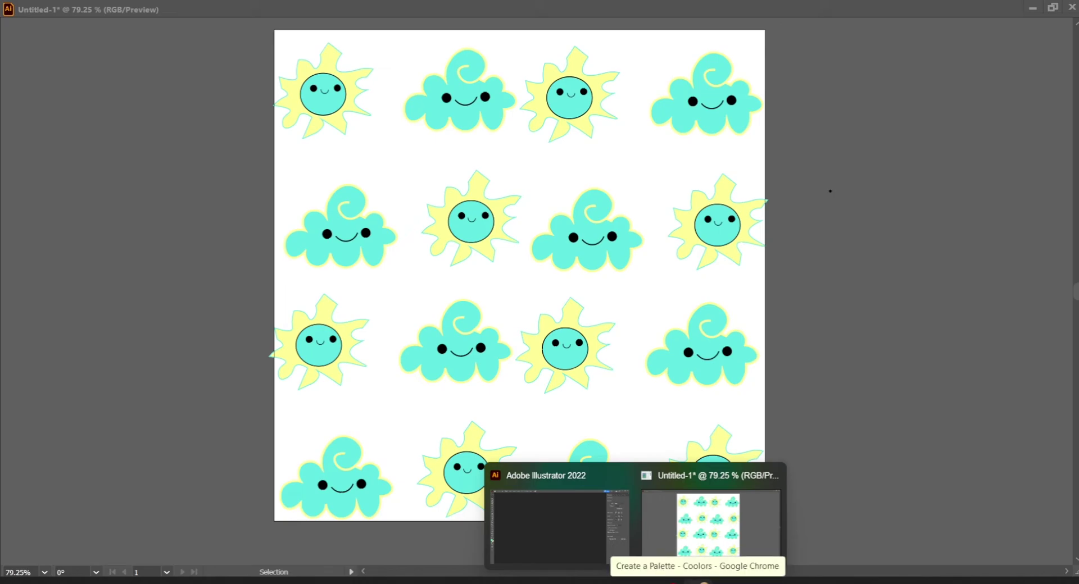
pyautogui.click(559, 526)
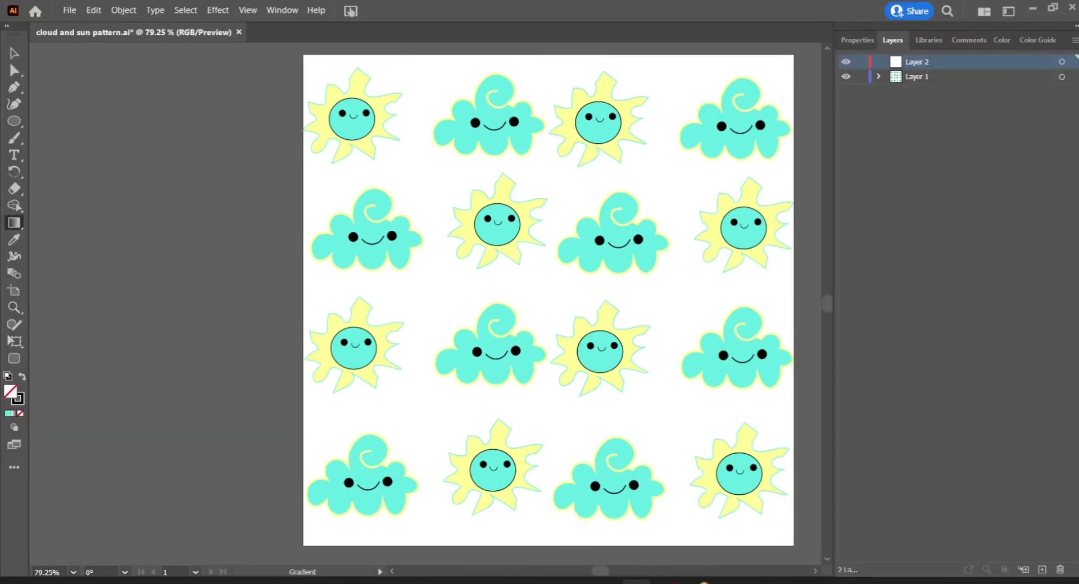
pyautogui.click(18, 130)
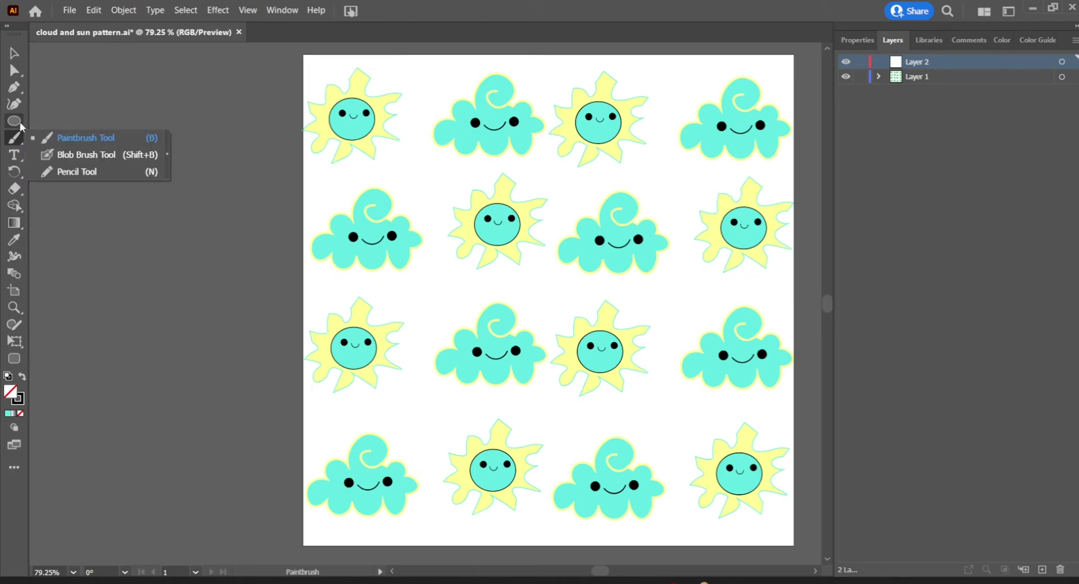
pyautogui.click(16, 122)
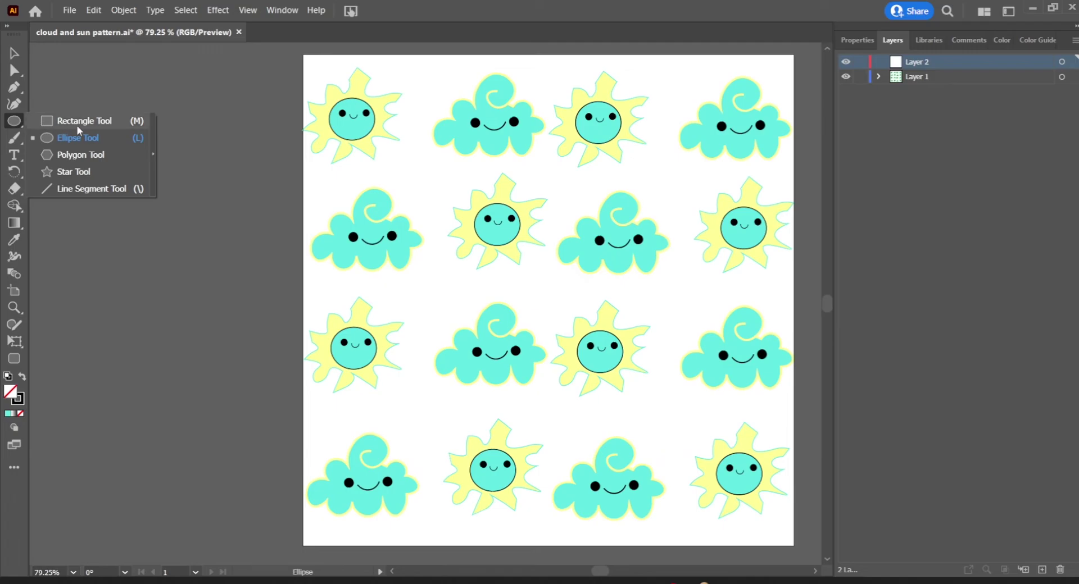
pyautogui.click(85, 123)
pyautogui.hscroll(-2, 84, 123)
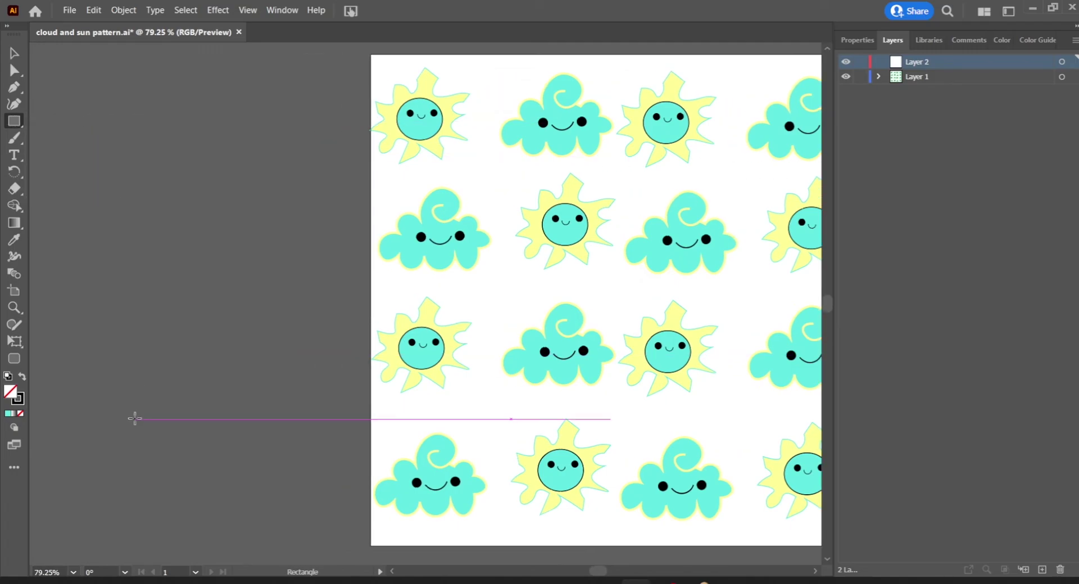
pyautogui.hscroll(-1, 582, 579)
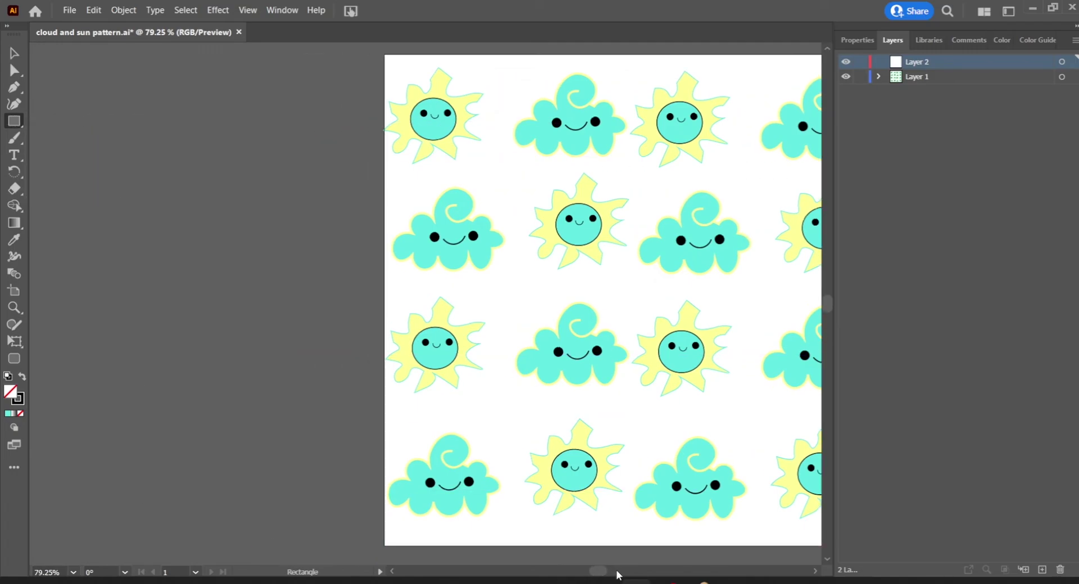
pyautogui.moveTo(598, 571); pyautogui.dragTo(600, 571)
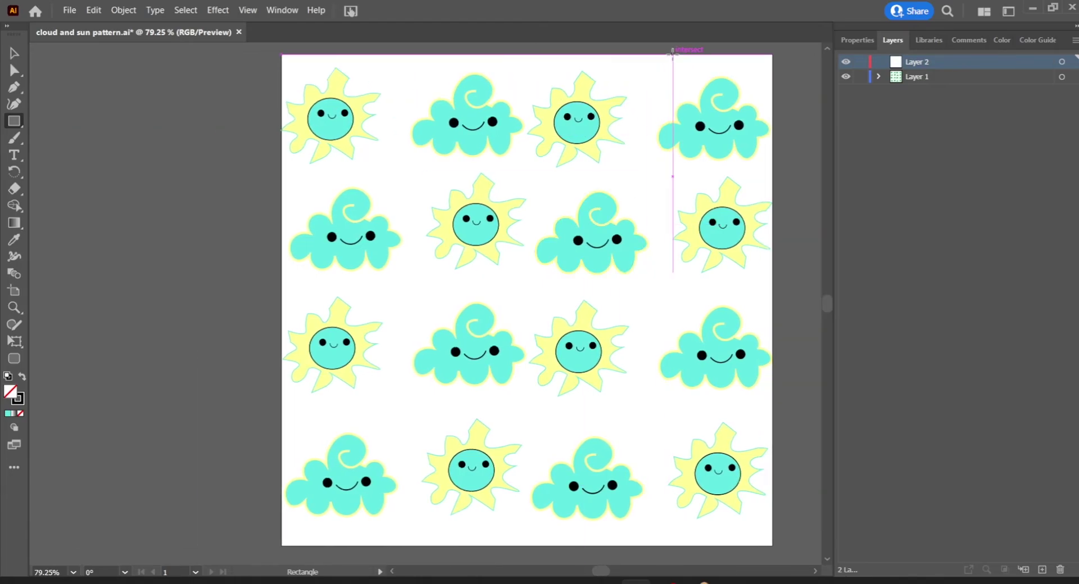
pyautogui.moveTo(673, 54); pyautogui.dragTo(738, 546)
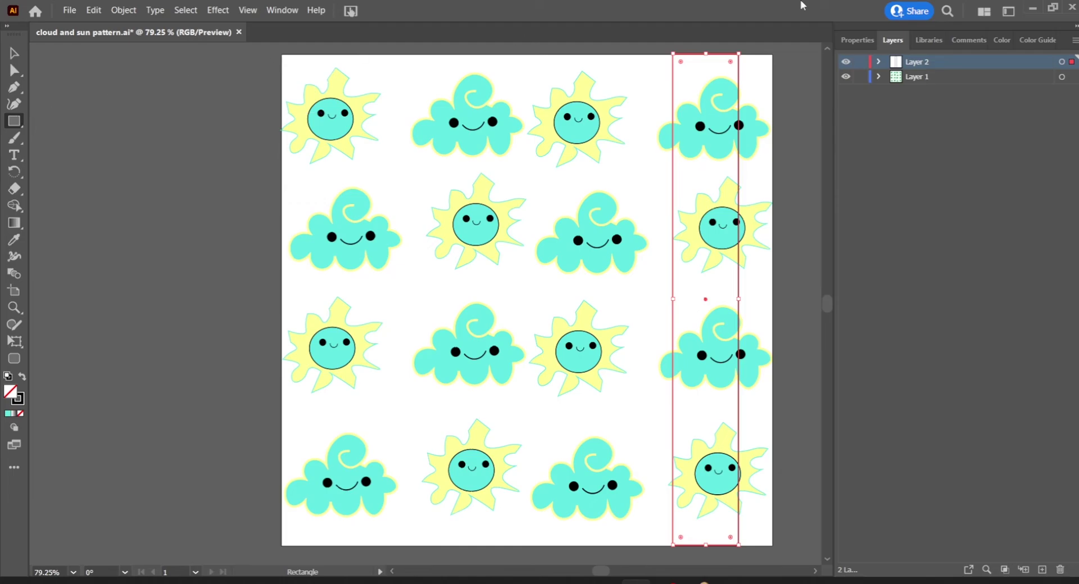
pyautogui.click(868, 41)
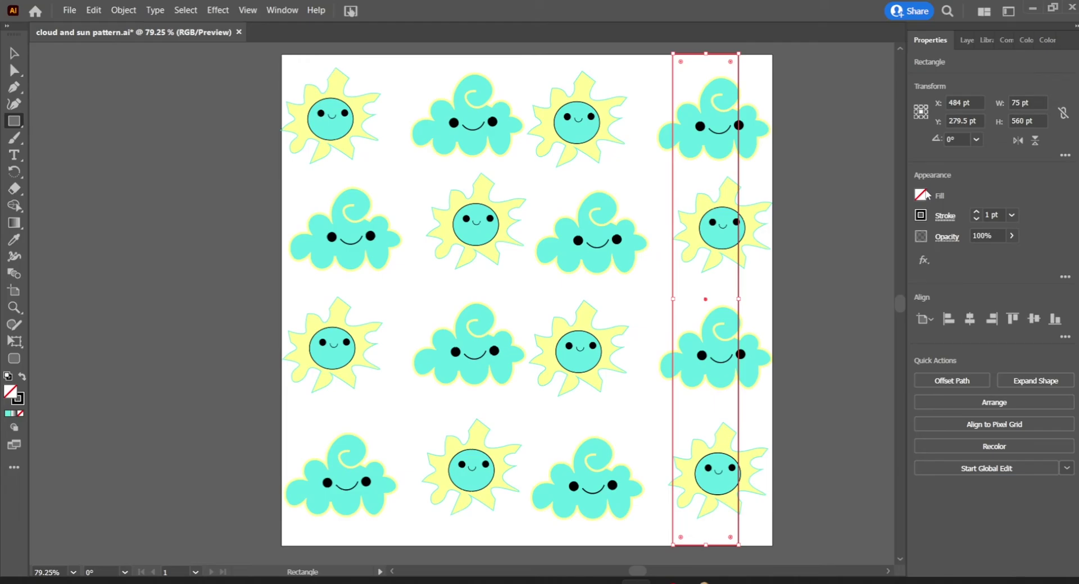
pyautogui.click(925, 194)
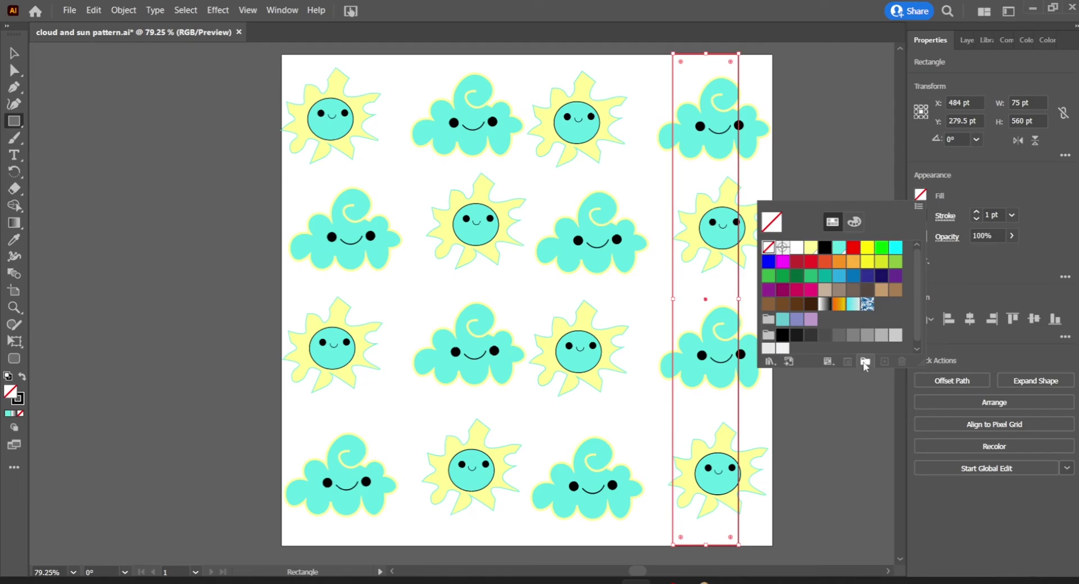
pyautogui.click(833, 318)
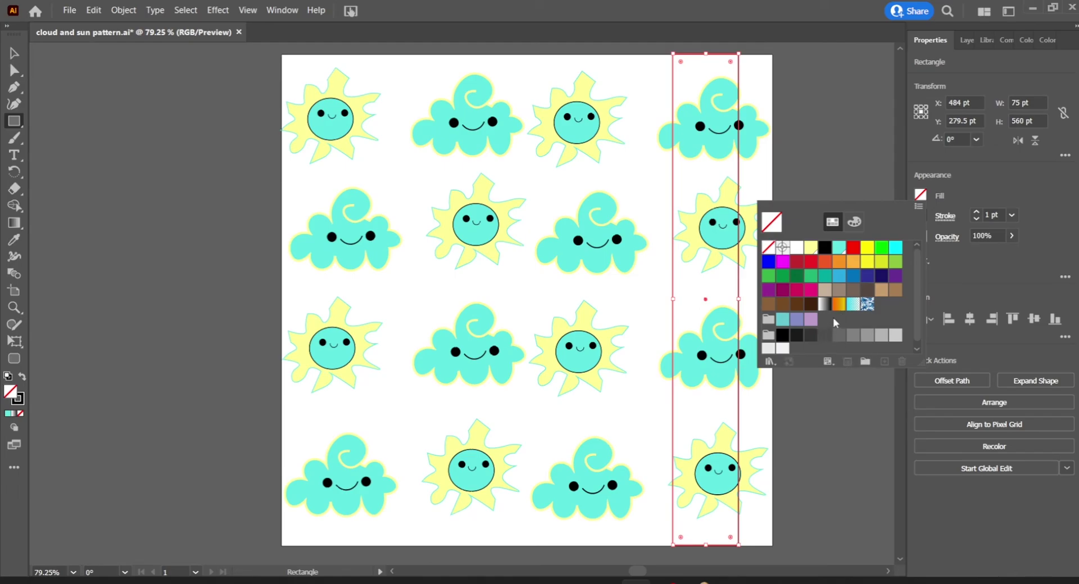
pyautogui.click(973, 180)
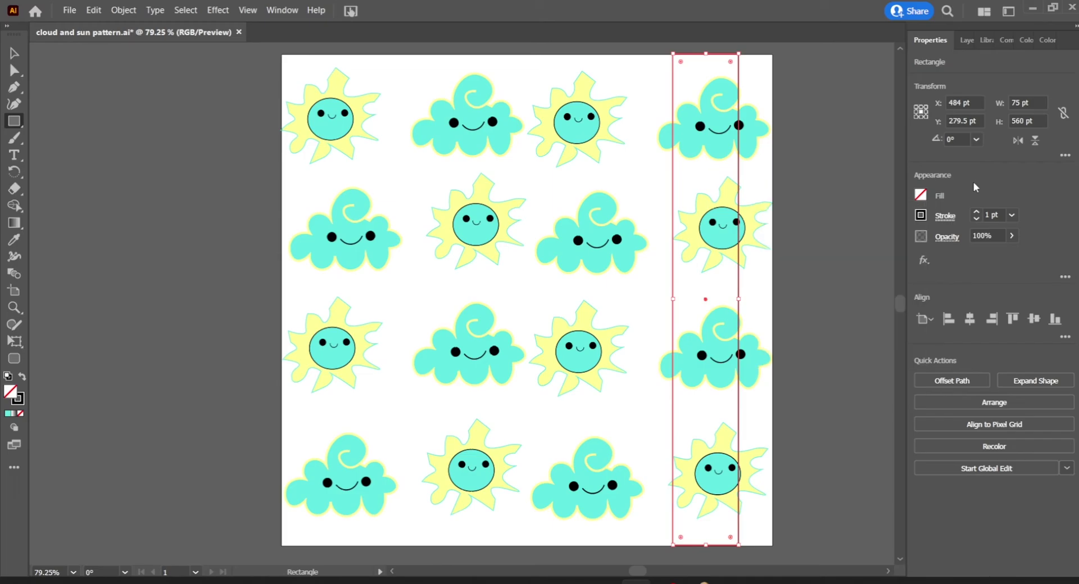
# - Create a global RGB swatch with R 202, G 102 and B 128 and apply it to the rectangle's stroke
pyautogui.click(920, 215)
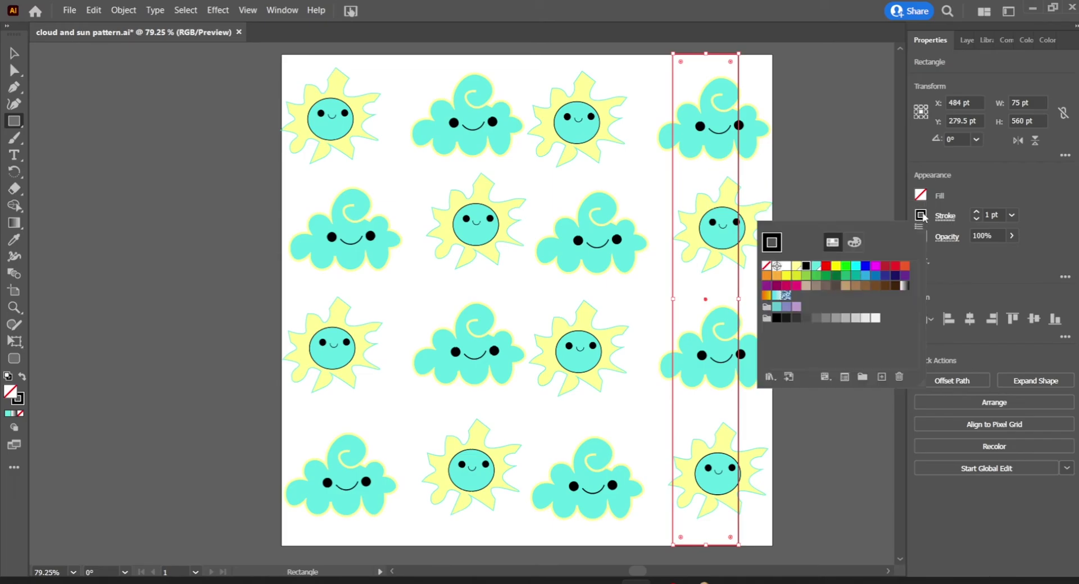
pyautogui.click(882, 377)
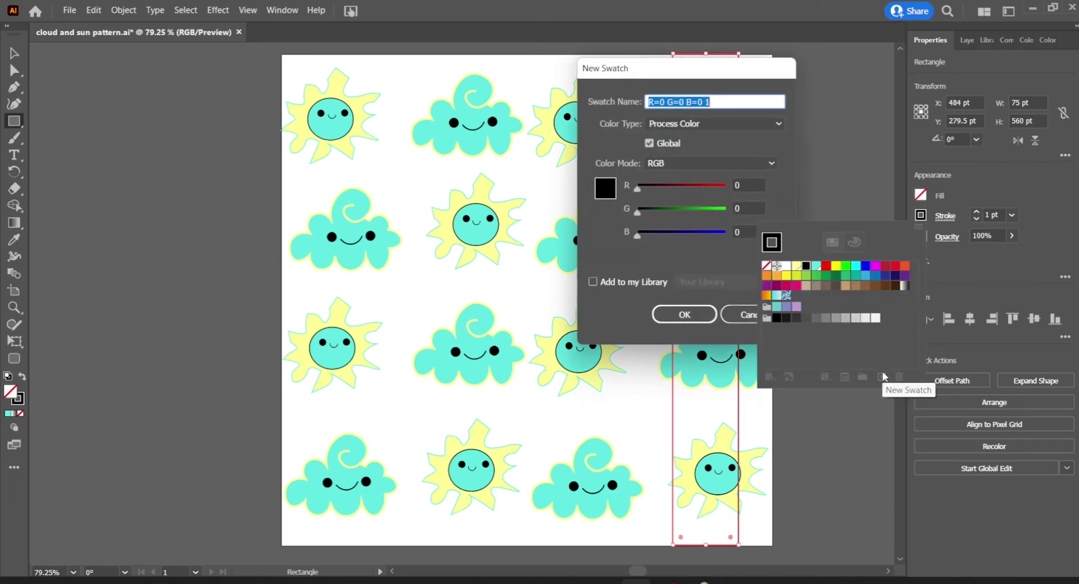
pyautogui.click(739, 187)
pyautogui.write('202')
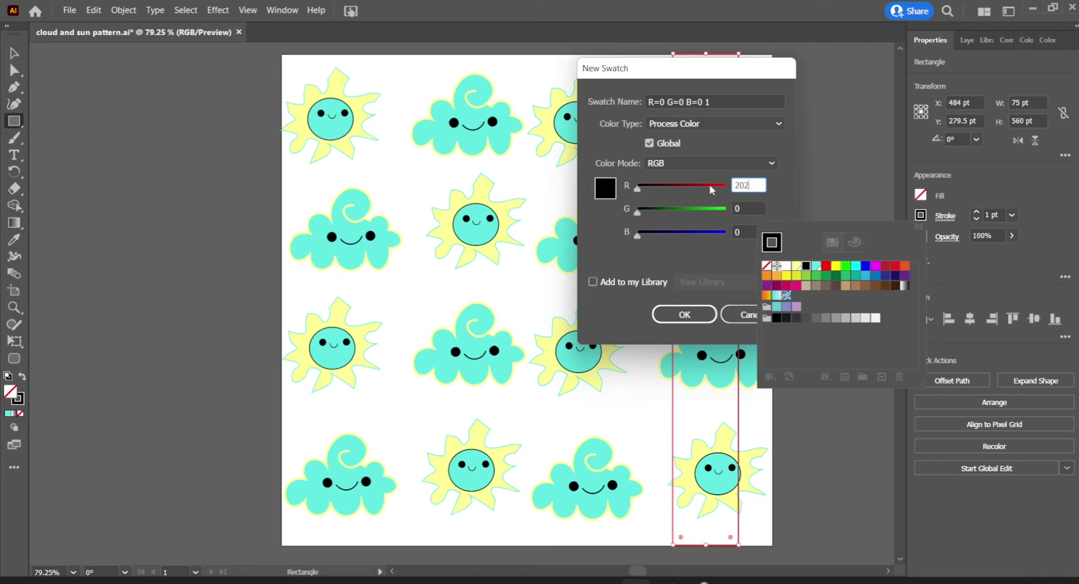
pyautogui.press('Tab')
pyautogui.write('1p')
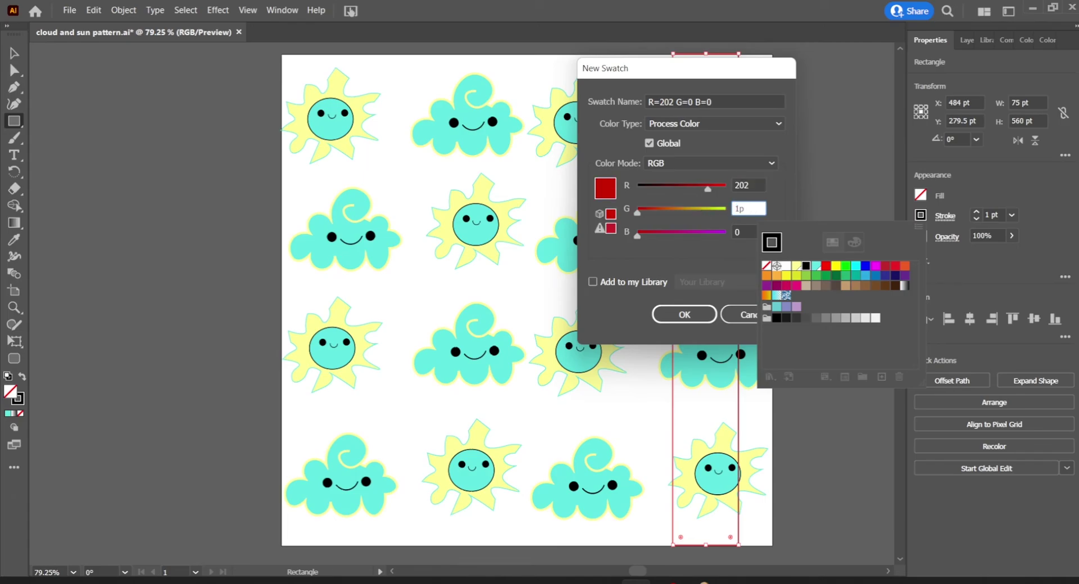
pyautogui.write('2')
pyautogui.click(741, 233)
pyautogui.write('128')
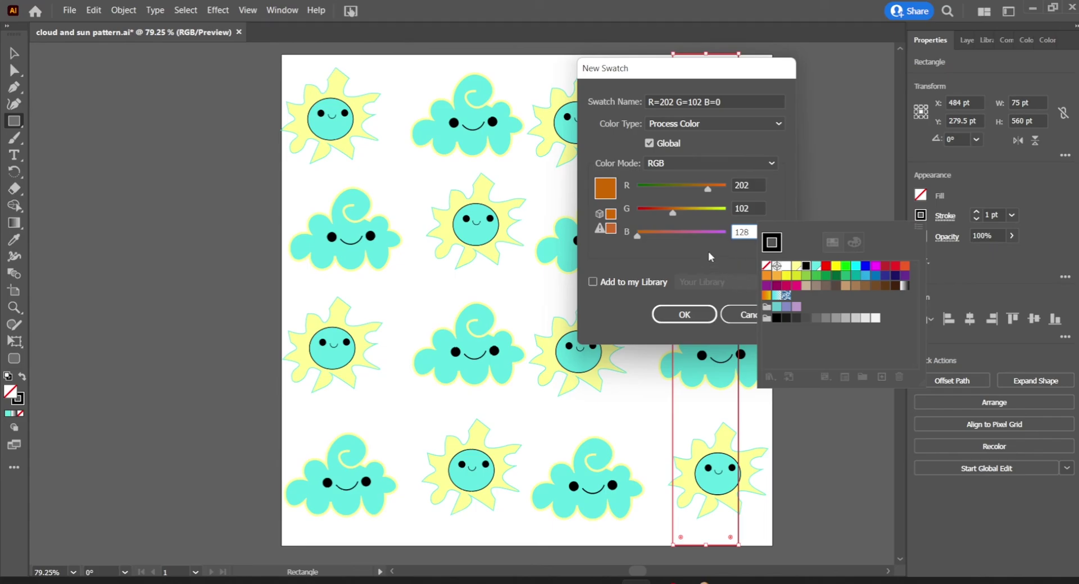
pyautogui.hotkey('shift', 'Tab')
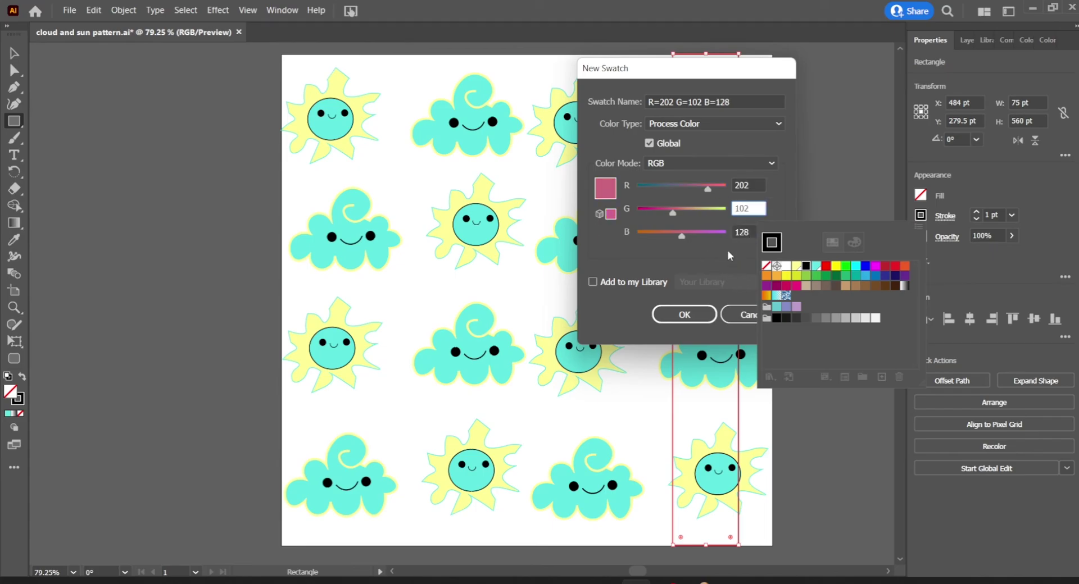
pyautogui.click(685, 315)
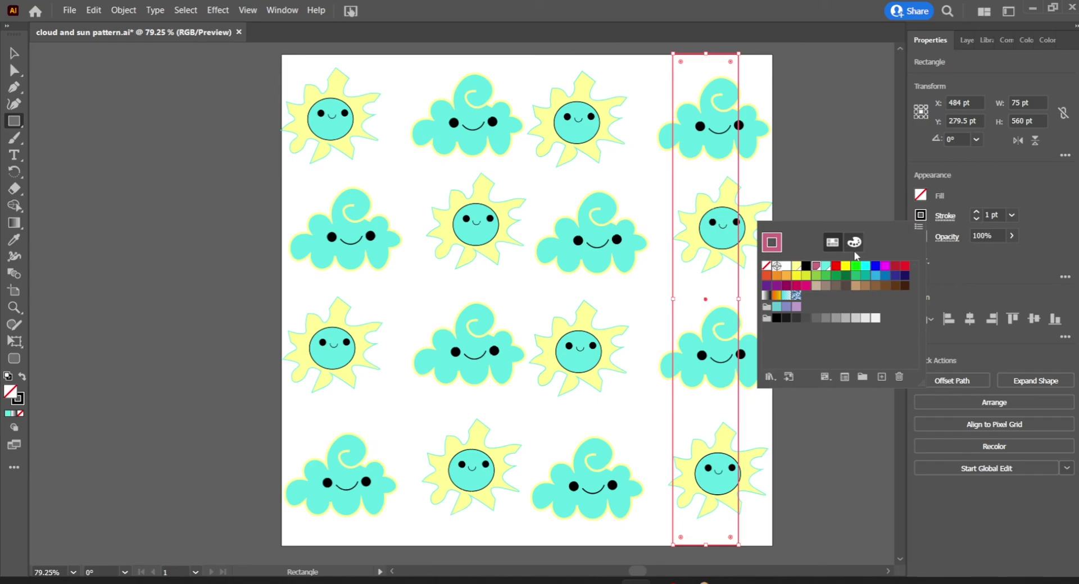
# - Fill the rectangle with the new pink swatch and pull its right edge inward to make it about 57 pt wide
pyautogui.click(925, 195)
pyautogui.click(922, 195)
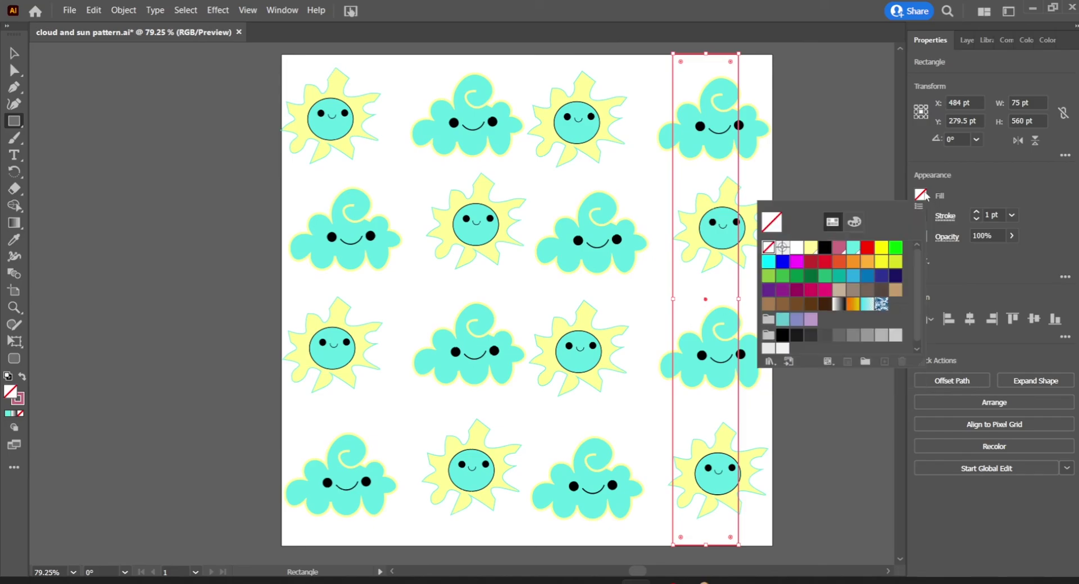
pyautogui.click(839, 247)
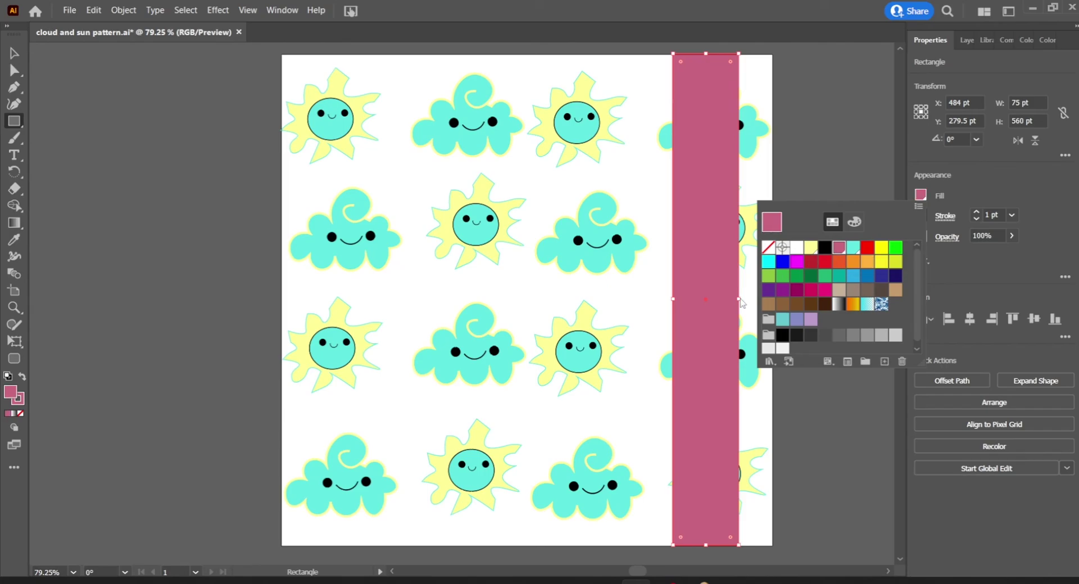
pyautogui.press('Escape')
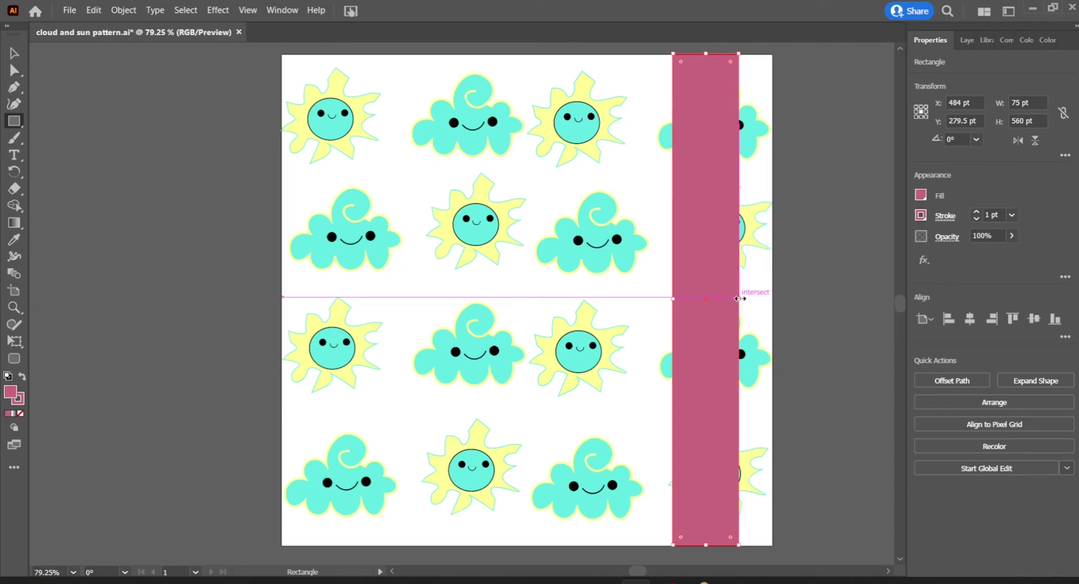
pyautogui.moveTo(738, 298); pyautogui.dragTo(722, 299)
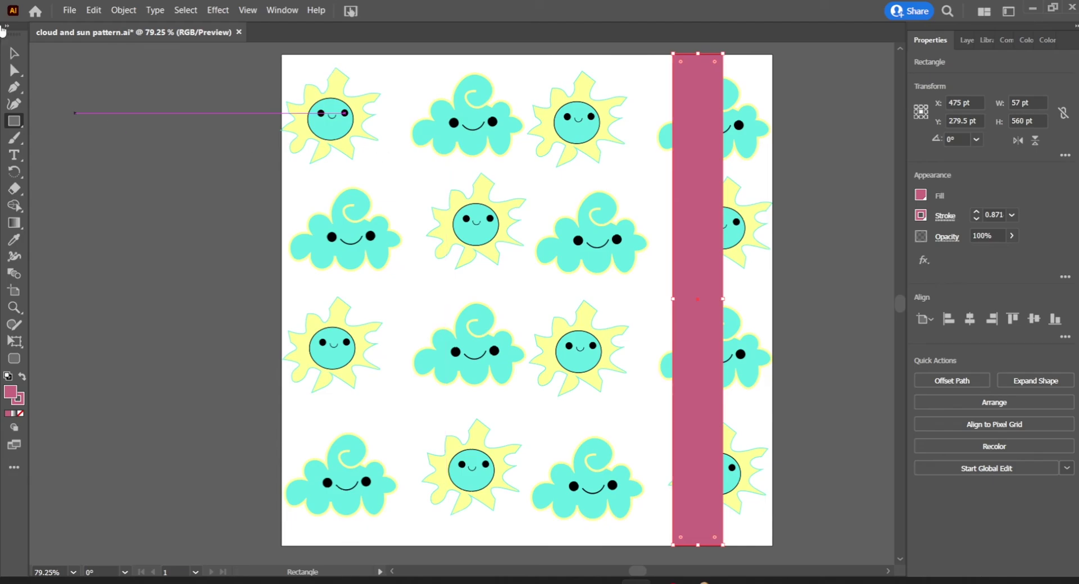
# - Duplicate the pink rectangle into five vertical stripes across the artboard and shift the four rightmost ones slightly left to even their spacing
pyautogui.click(16, 54)
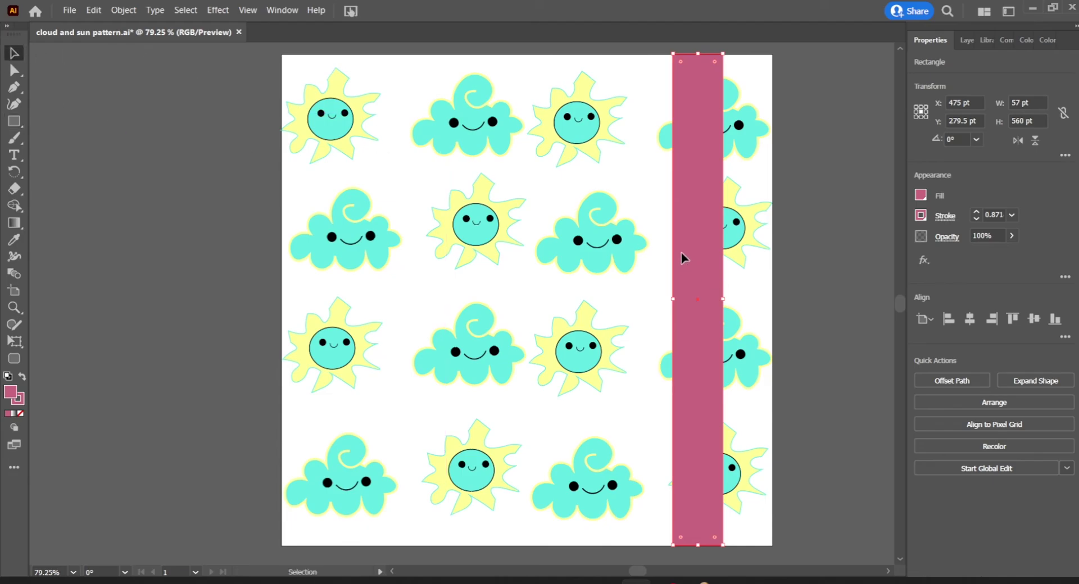
pyautogui.moveTo(681, 253); pyautogui.dragTo(337, 258)
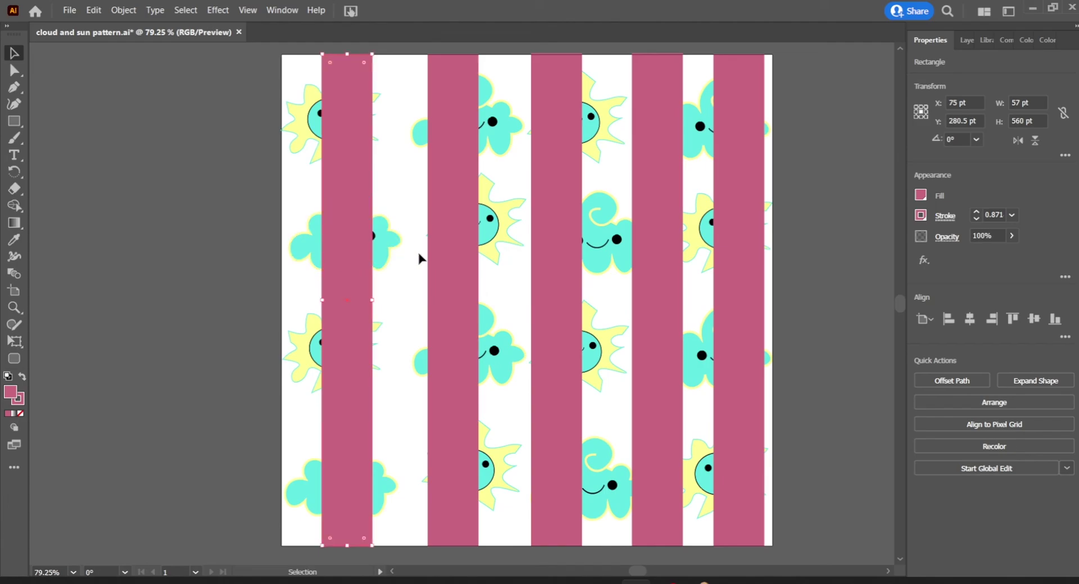
pyautogui.moveTo(450, 248); pyautogui.dragTo(440, 247)
pyautogui.rightClick(539, 215)
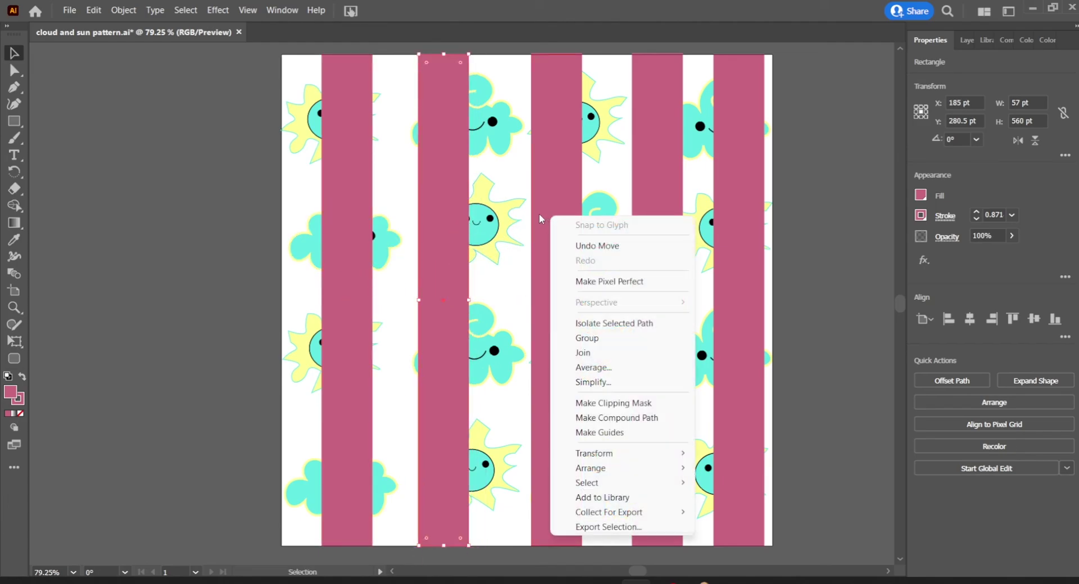
pyautogui.click(548, 174)
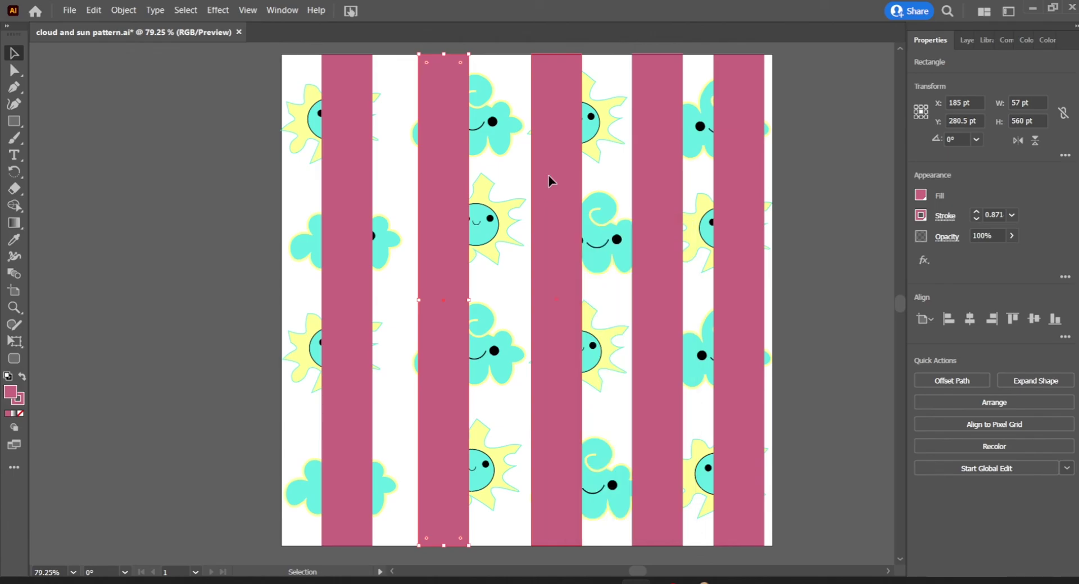
pyautogui.moveTo(547, 174); pyautogui.dragTo(533, 175)
pyautogui.moveTo(653, 198); pyautogui.dragTo(639, 194)
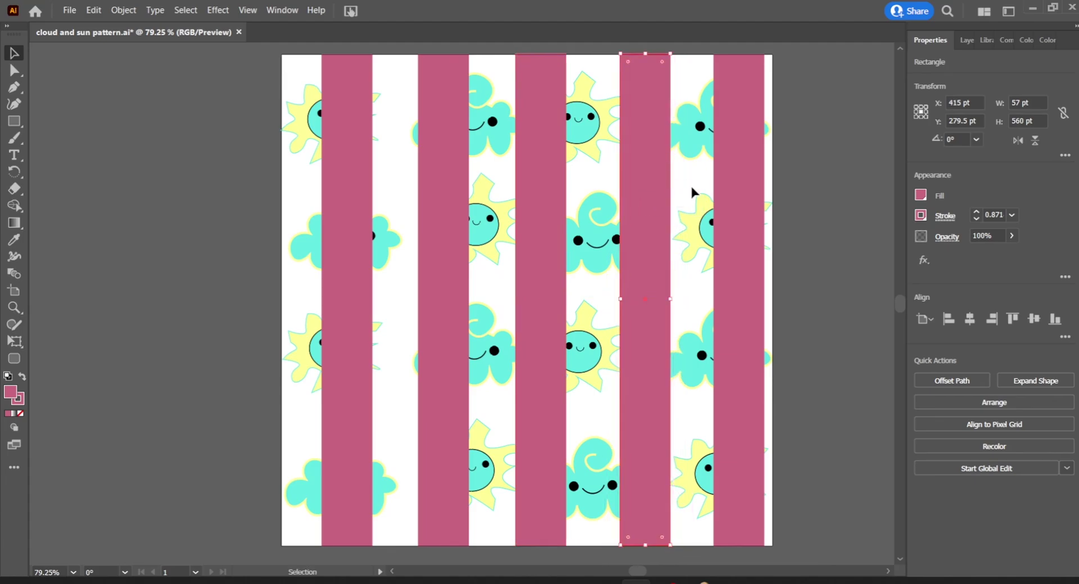
pyautogui.moveTo(743, 191); pyautogui.dragTo(735, 191)
# - Move Layer 2 with the stripes below Layer 1 in the layer order and deselect everything
pyautogui.click(967, 40)
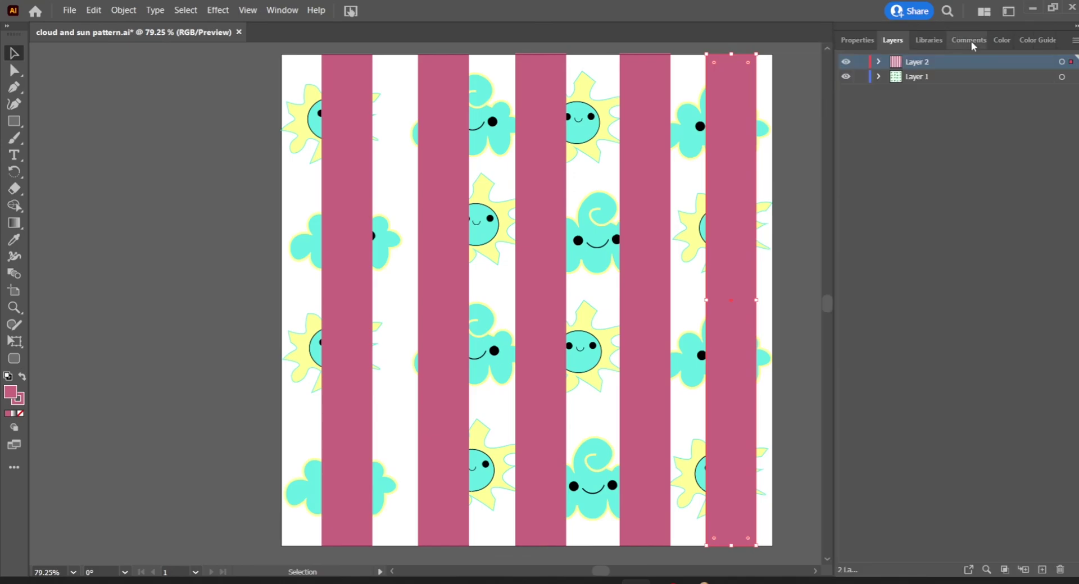
pyautogui.moveTo(927, 68); pyautogui.dragTo(923, 90)
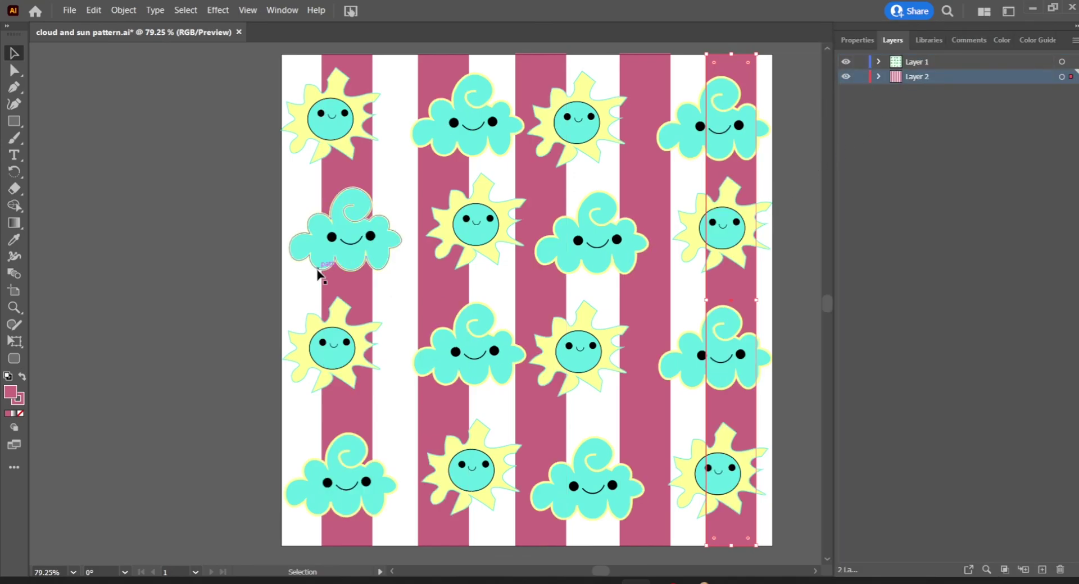
pyautogui.click(224, 238)
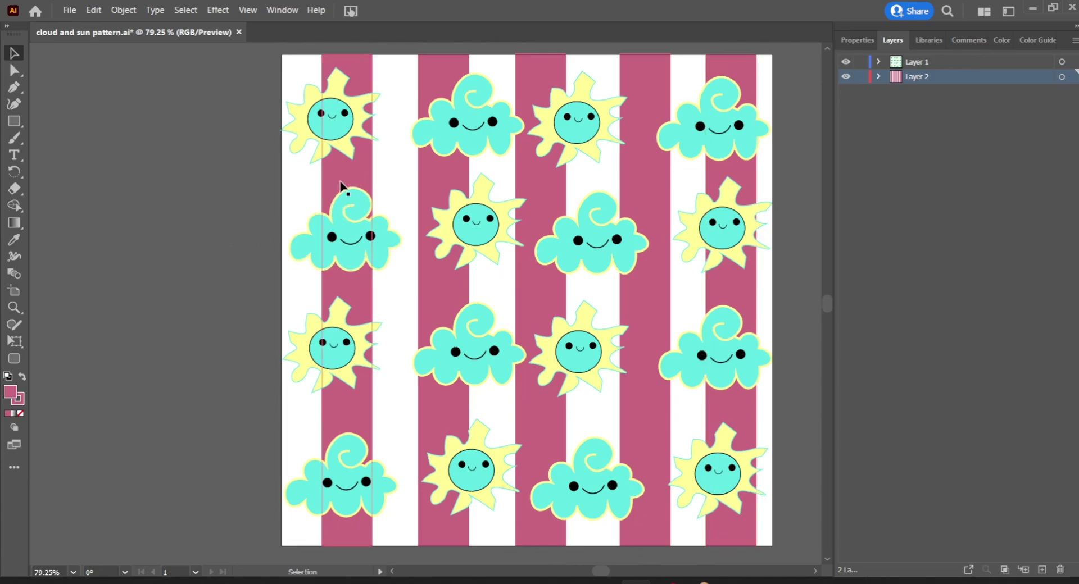
# - Try to shift the first stripe and the left sun in the second row slightly, and undo the changes
pyautogui.moveTo(340, 171)
pyautogui.mouseDown()
pyautogui.moveTo(325, 169)
pyautogui.moveTo(340, 170)
pyautogui.mouseUp()
pyautogui.moveTo(339, 171); pyautogui.dragTo(338, 170)
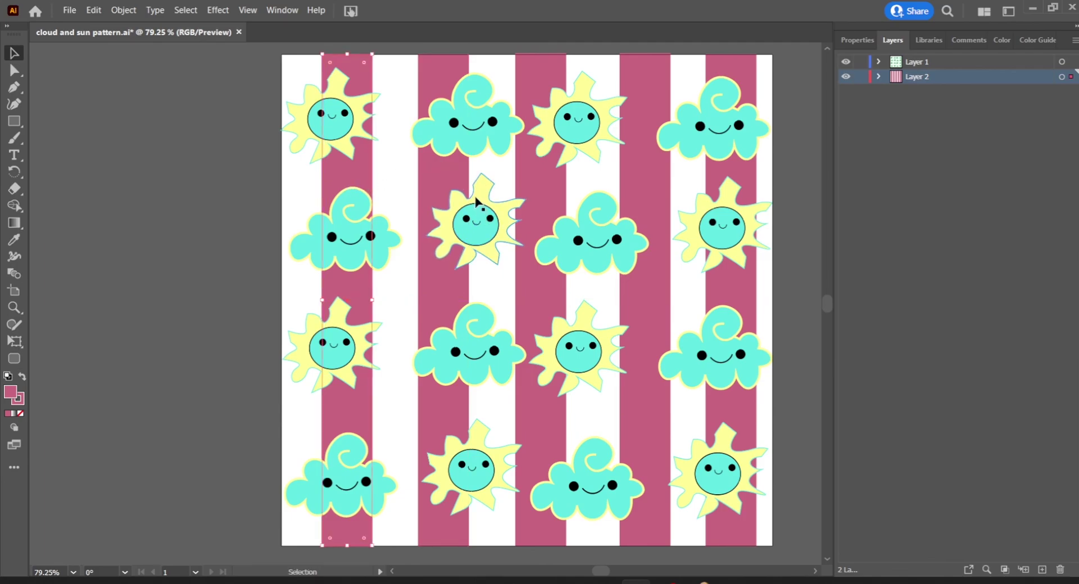
pyautogui.click(903, 65)
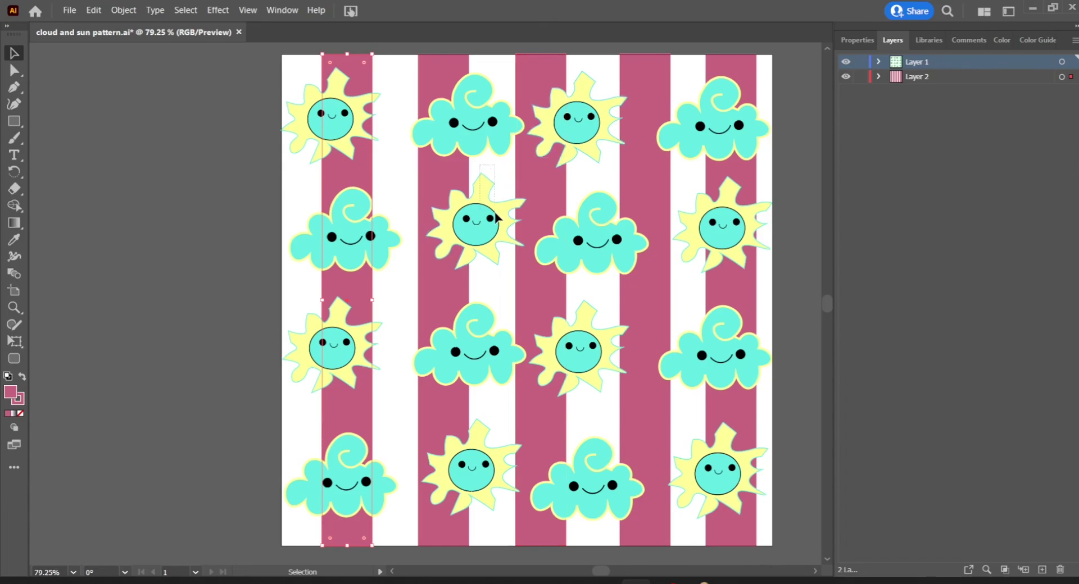
pyautogui.click(499, 252)
pyautogui.moveTo(499, 253)
pyautogui.mouseDown()
pyautogui.moveTo(488, 253)
pyautogui.moveTo(498, 256)
pyautogui.mouseUp()
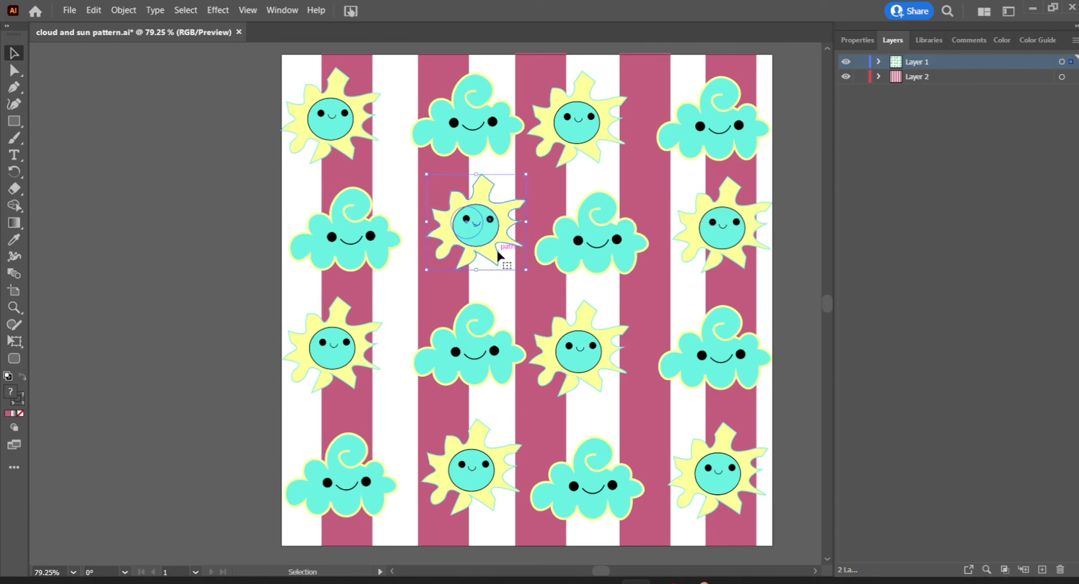
pyautogui.hotkey('ctrl', 'z')
pyautogui.hotkey('ctrl', 'z')
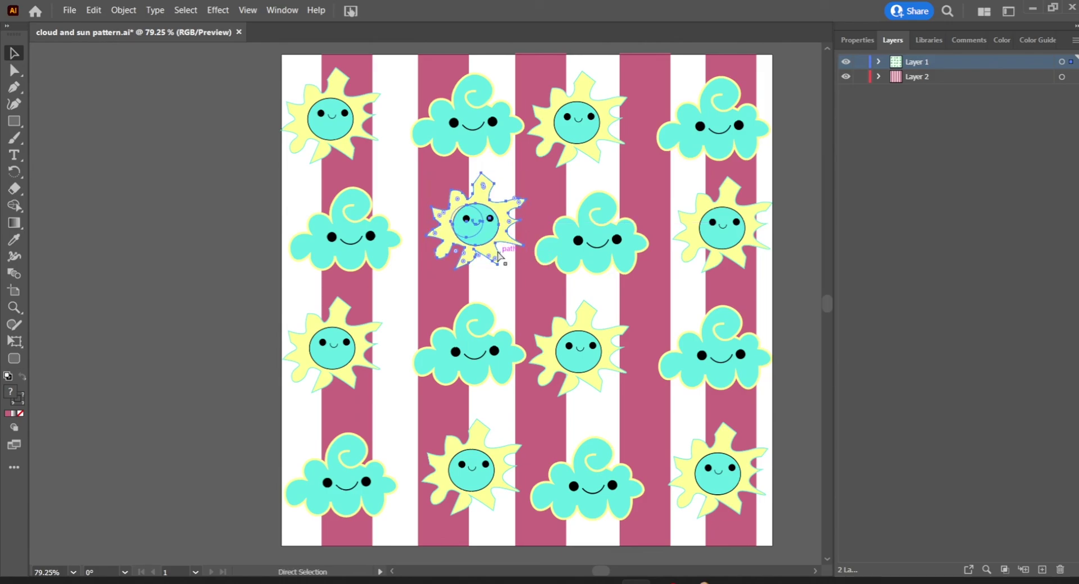
# - Redo the layer reordering that places Layer 1 above Layer 2 and clear the selection
pyautogui.click(94, 10)
pyautogui.click(122, 39)
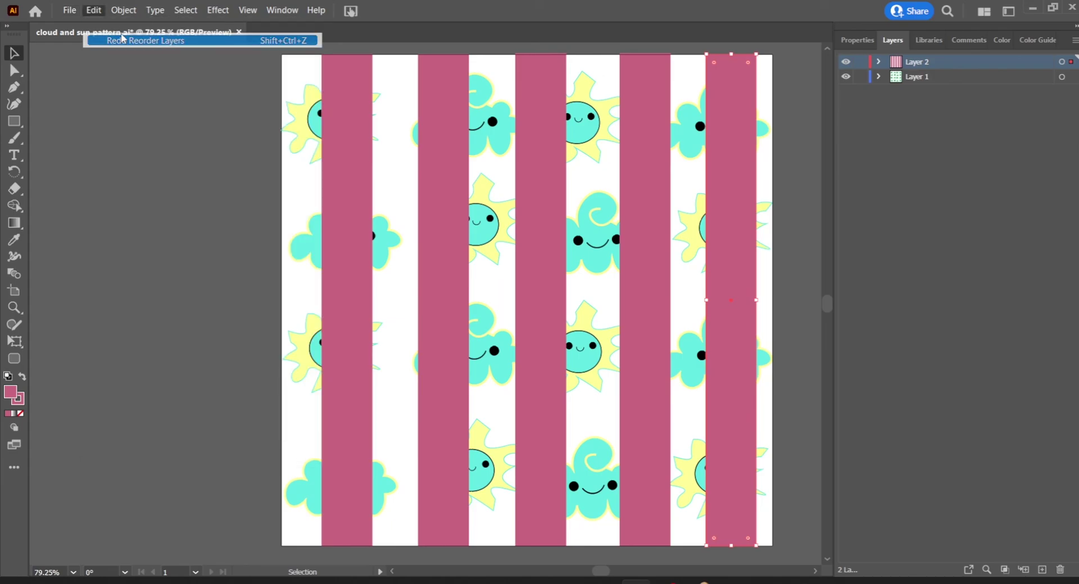
pyautogui.click(186, 176)
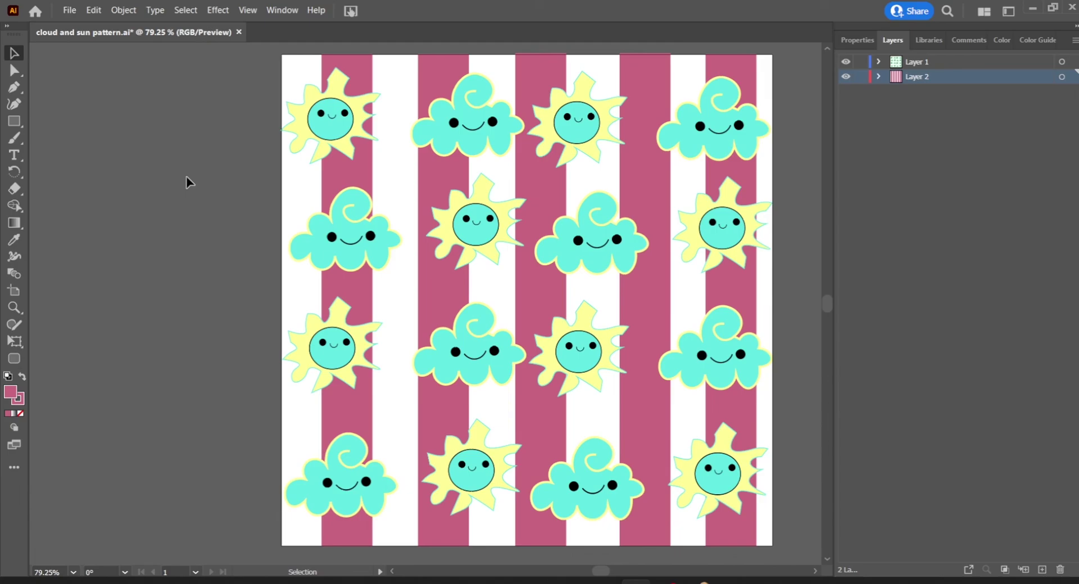